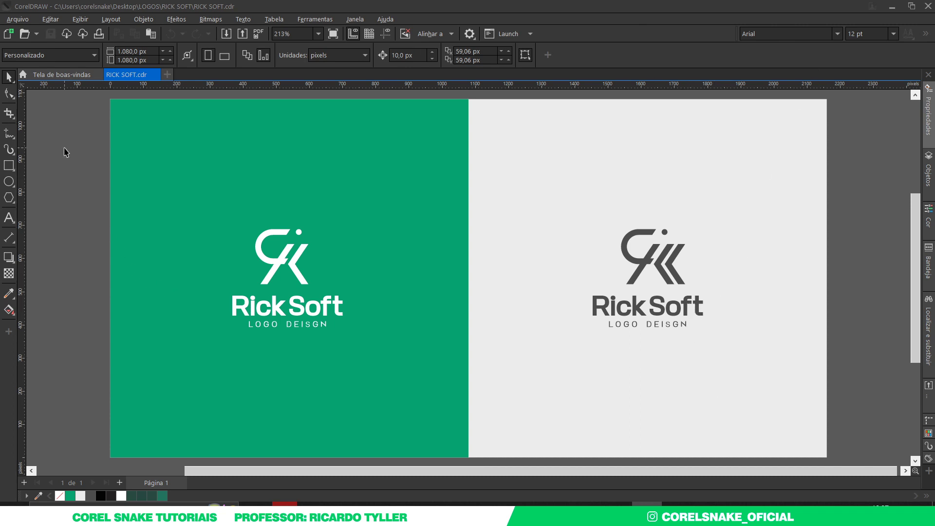
Create a new blank document and switch its units to millimetres
click(168, 74)
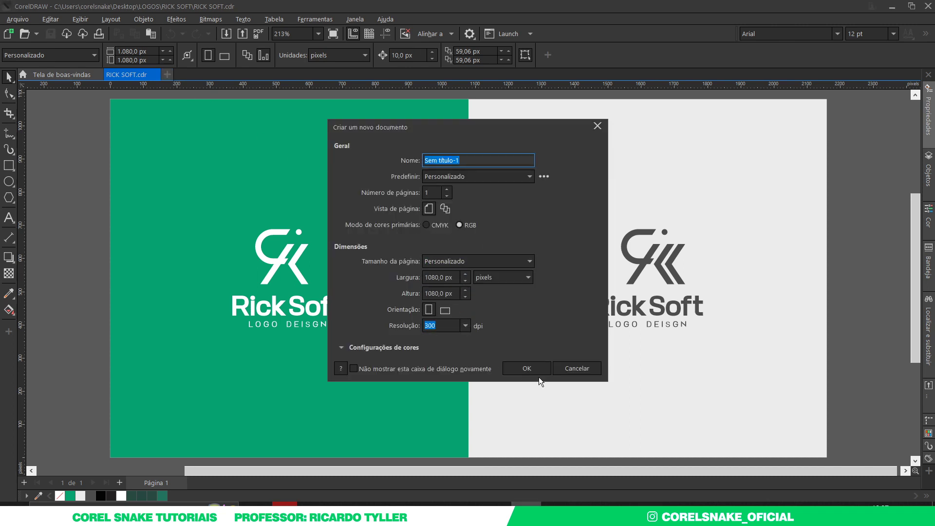
click(530, 369)
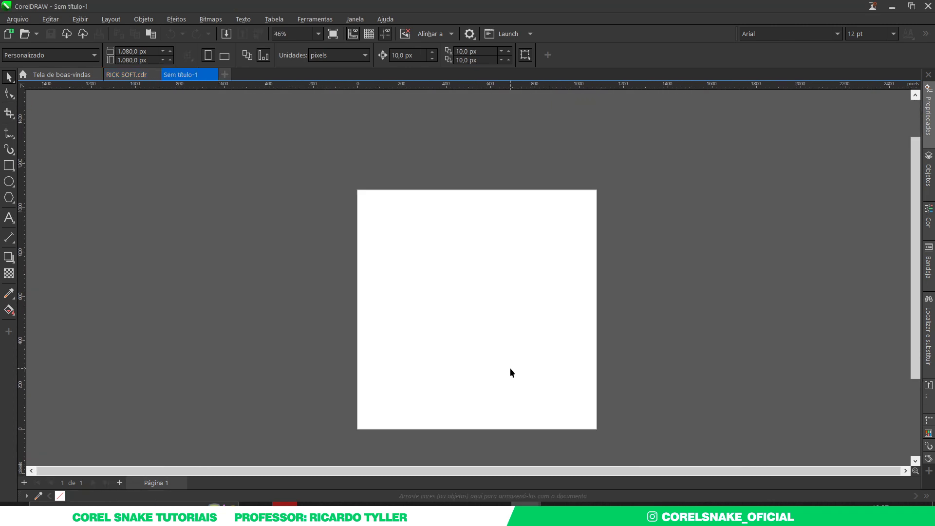
scroll(509, 367, up, 1)
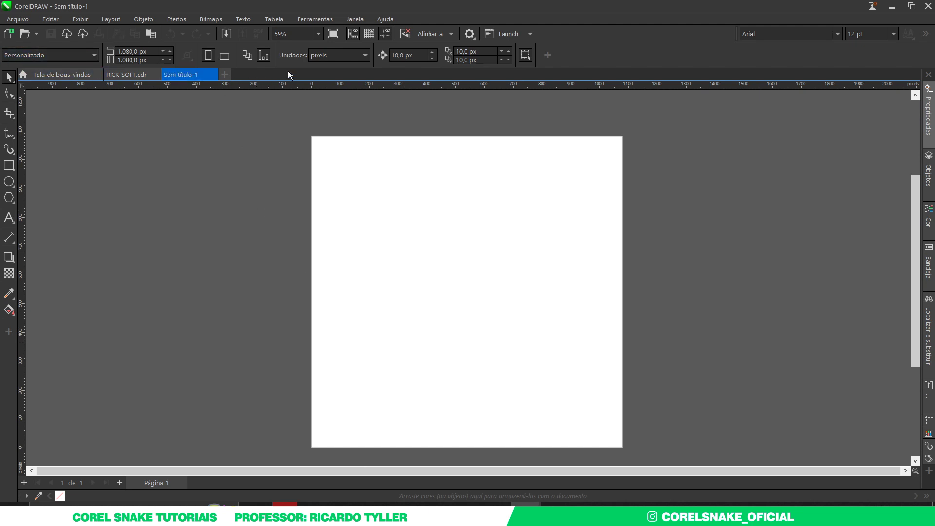
click(330, 57)
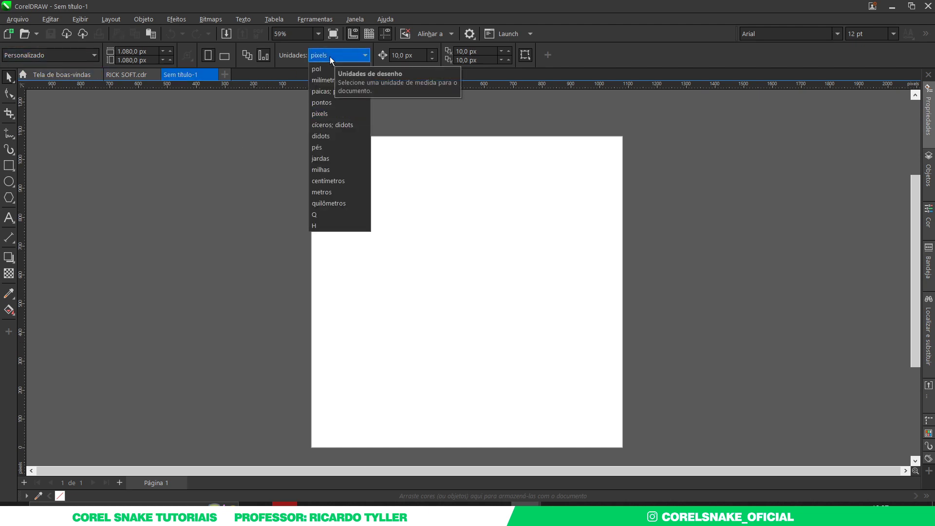
click(326, 80)
Resize the page to 91 × 51 mm and add a page-sized rectangle
click(139, 51)
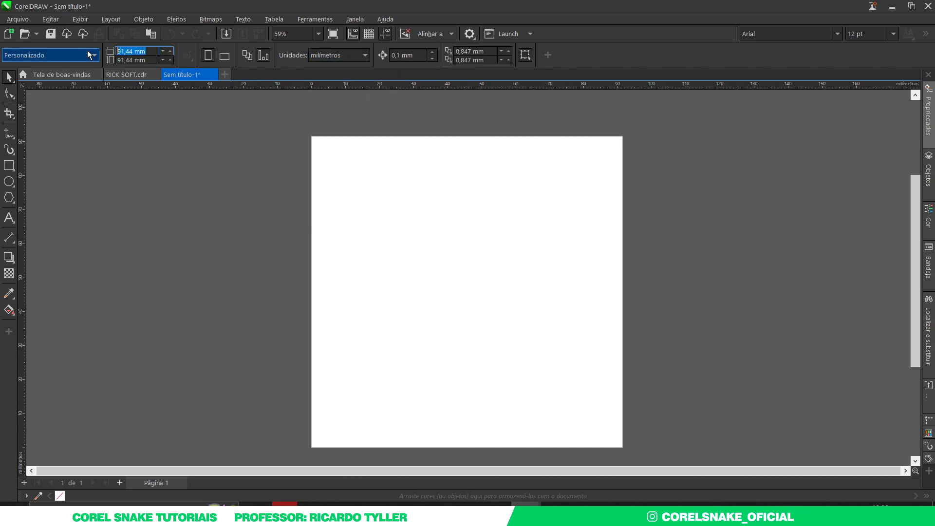
text(91)
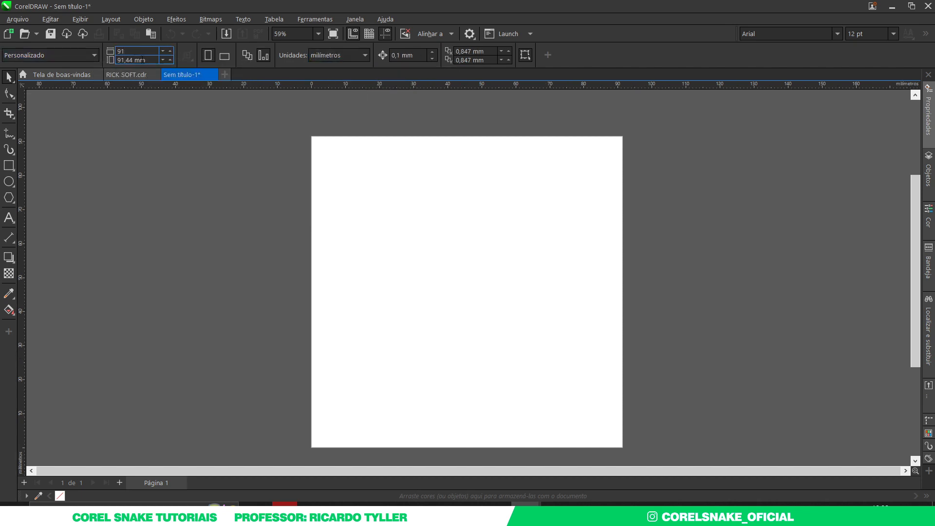
key(Tab)
text(51)
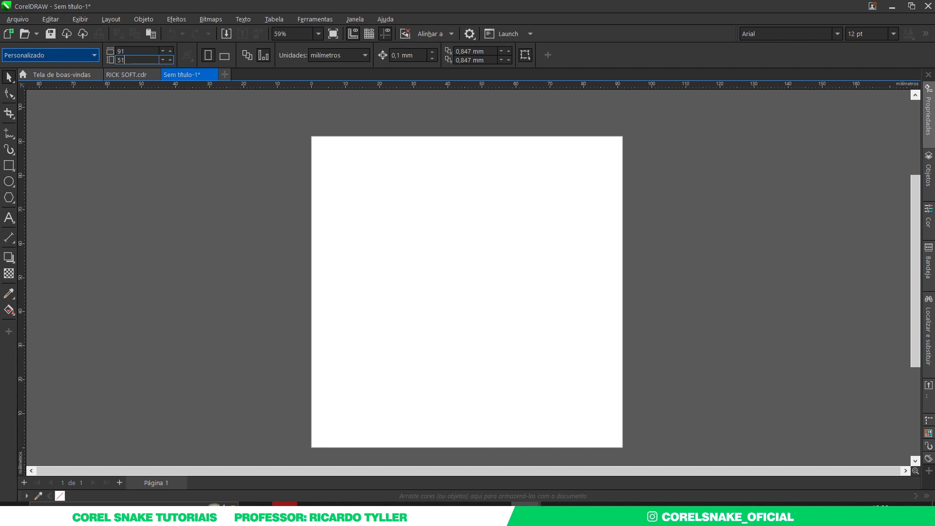
key(Return)
scroll(384, 230, down, 2)
scroll(372, 279, up, 1)
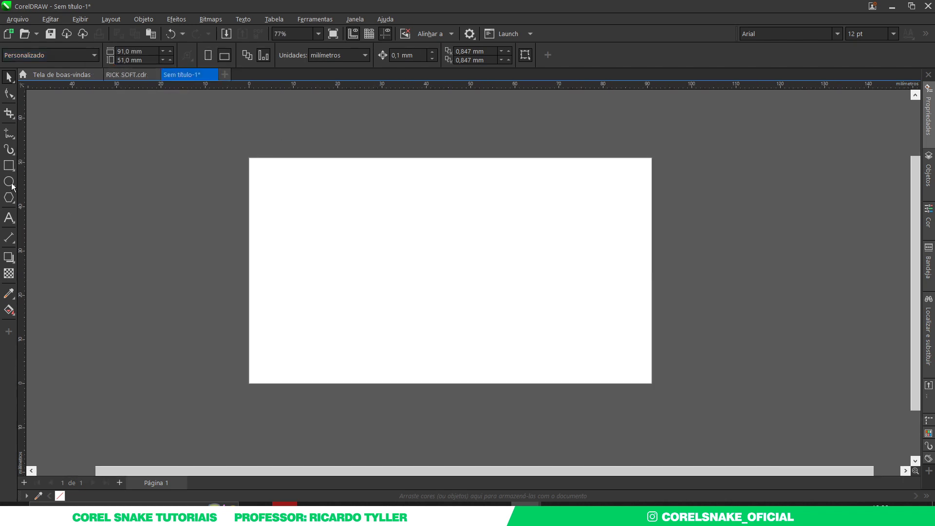
double_click(10, 166)
Delete the trial rectangles, including a hand-drawn one
click(282, 216)
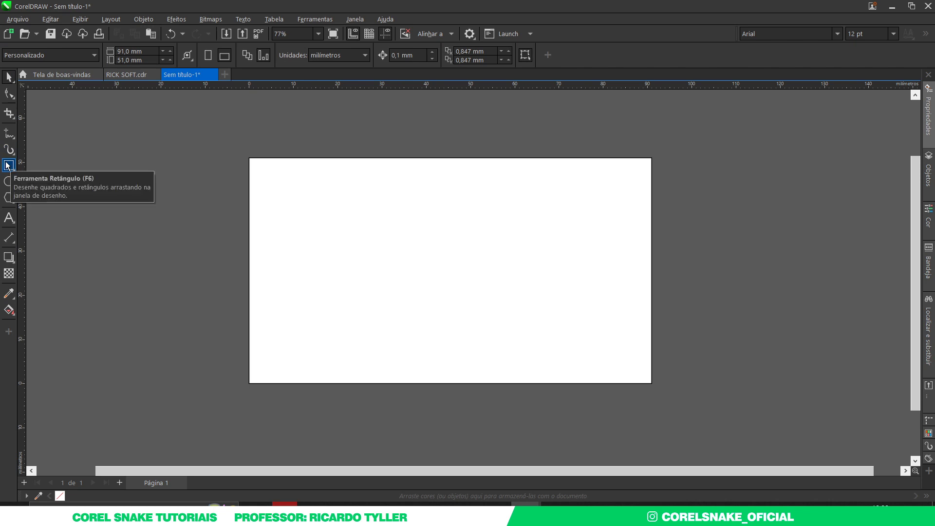
click(248, 193)
drag(263, 174, 387, 180)
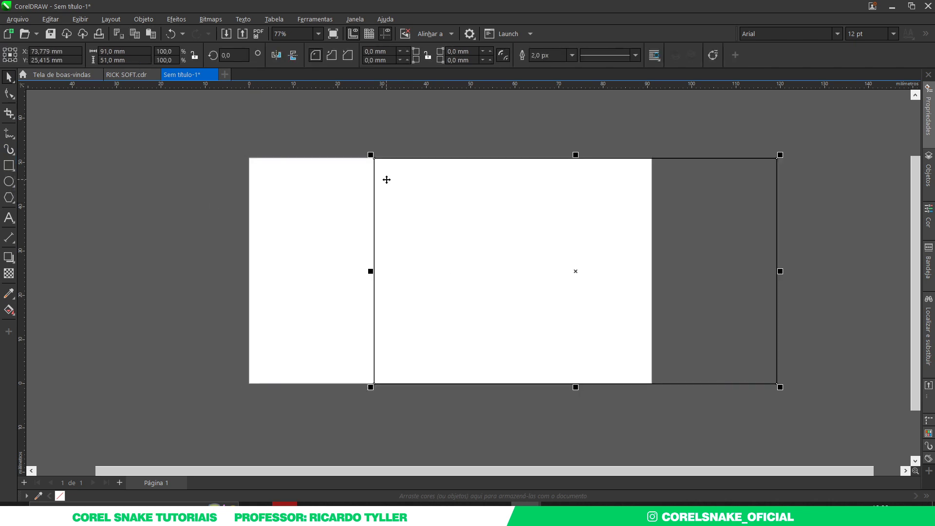
key(Delete)
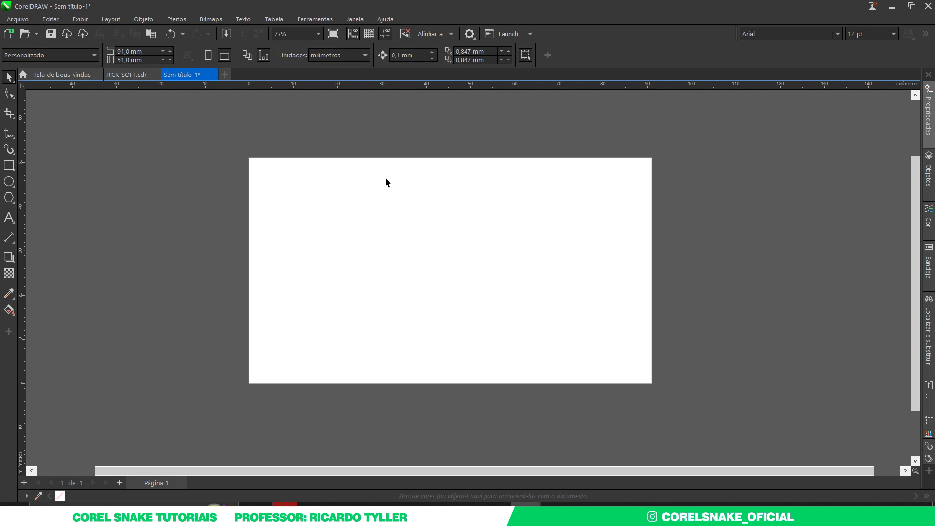
click(11, 166)
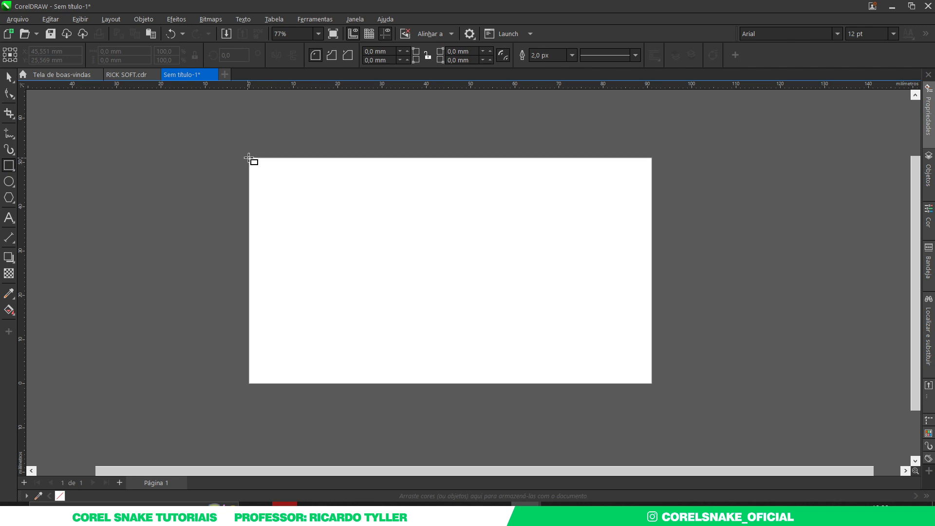
drag(249, 158, 618, 374)
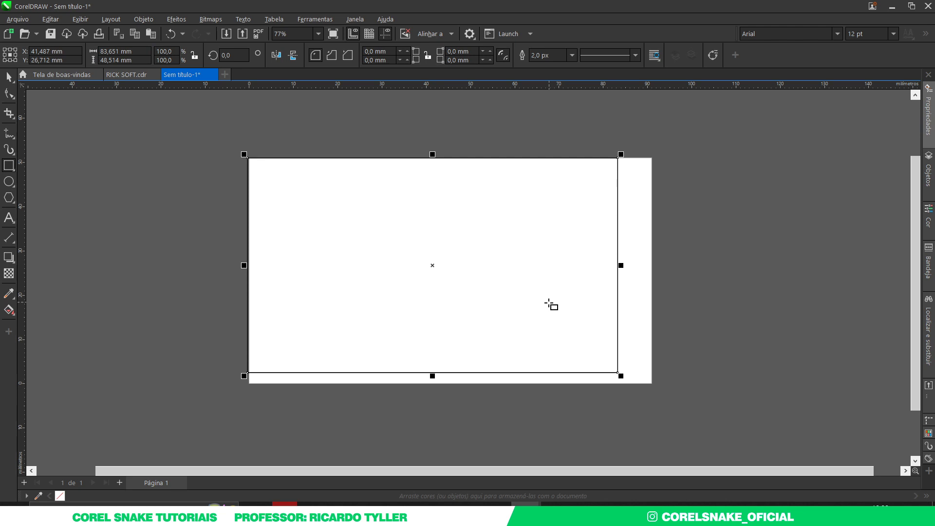
key(Delete)
Create a rectangle exactly matching the 91 × 51 mm page
double_click(8, 167)
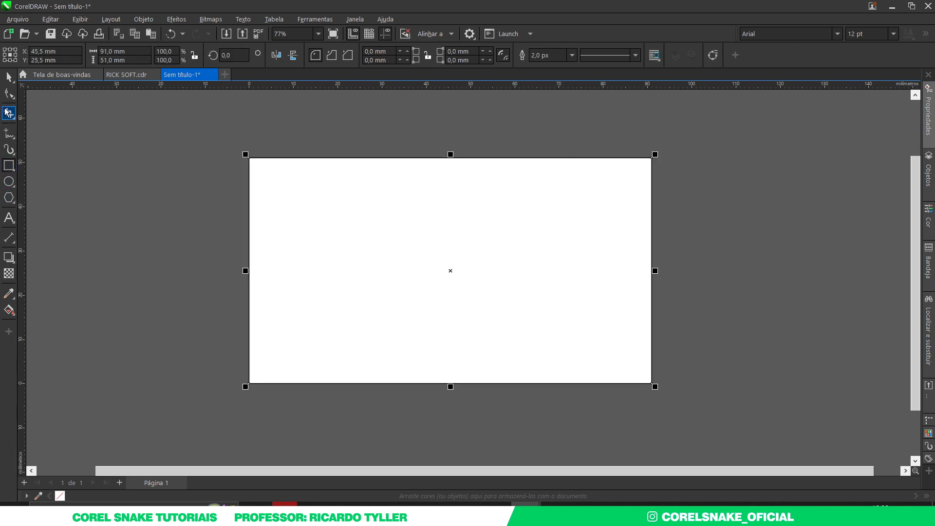
click(9, 77)
drag(198, 125, 731, 401)
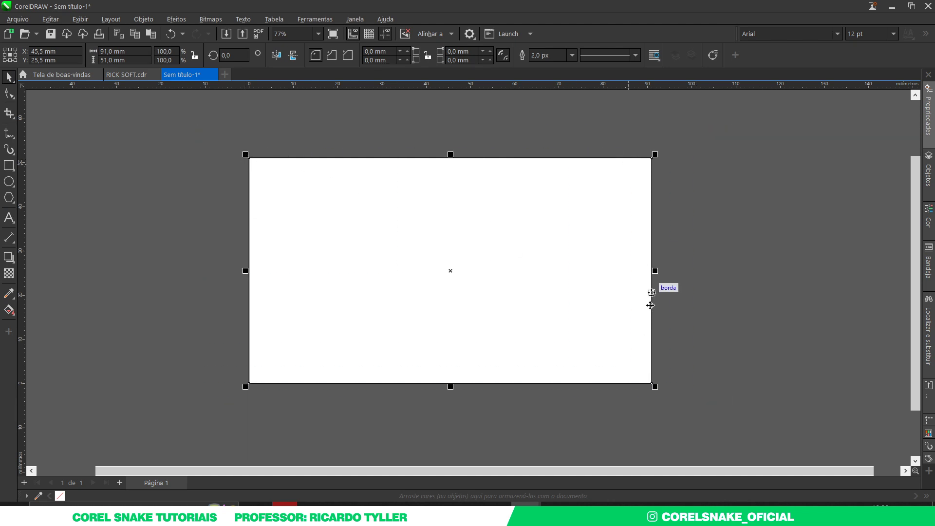
click(189, 344)
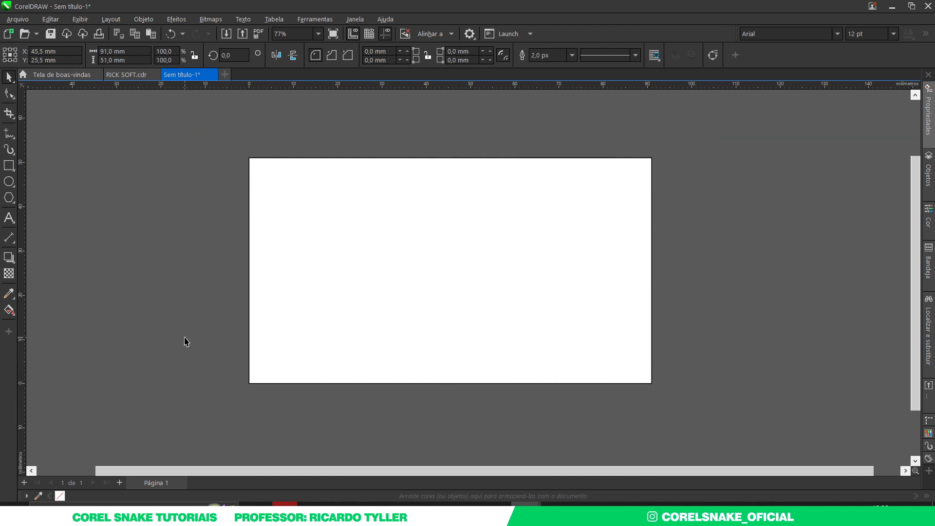
Give the card rectangle a uniform light grey #F2F2F2 fill
click(316, 275)
key(F11)
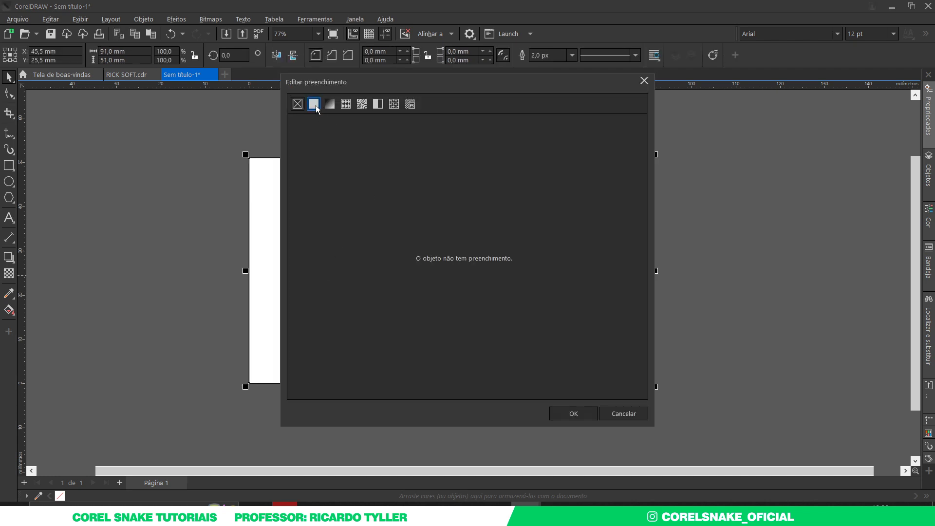
click(315, 106)
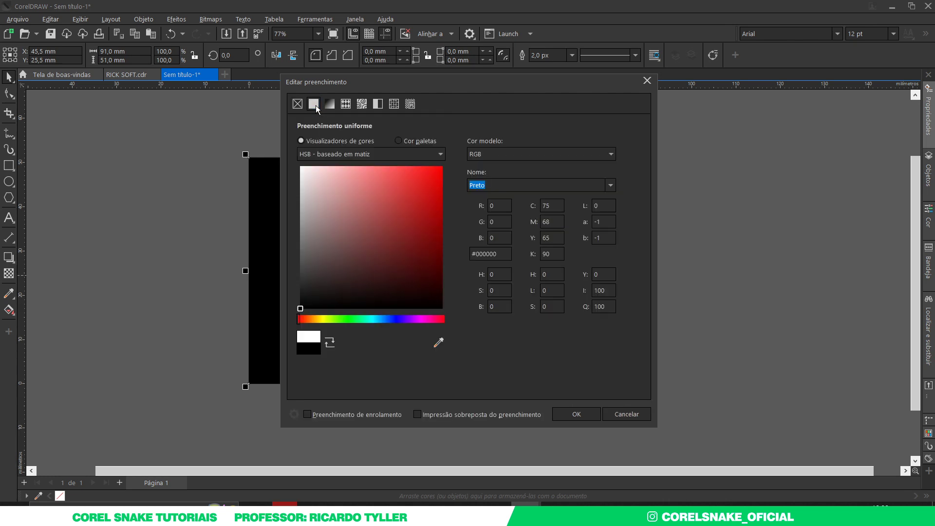
mouse_move(305, 233)
mouse_down()
mouse_move(298, 258)
mouse_move(287, 198)
mouse_move(301, 188)
mouse_up()
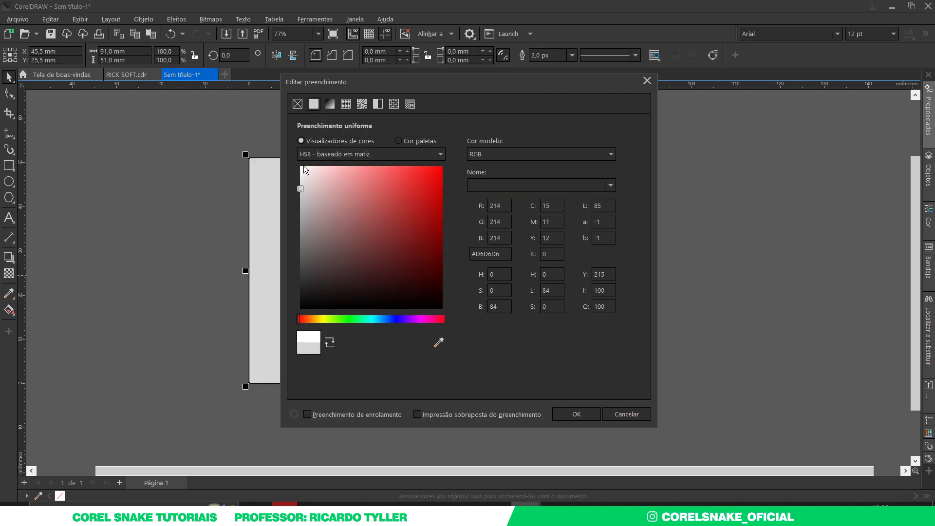
drag(385, 83, 559, 95)
drag(476, 199, 474, 186)
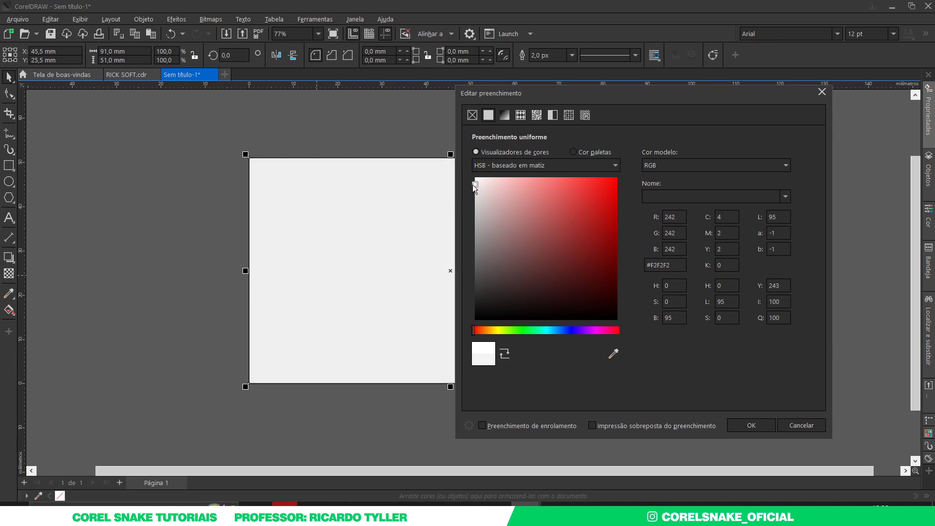
click(740, 427)
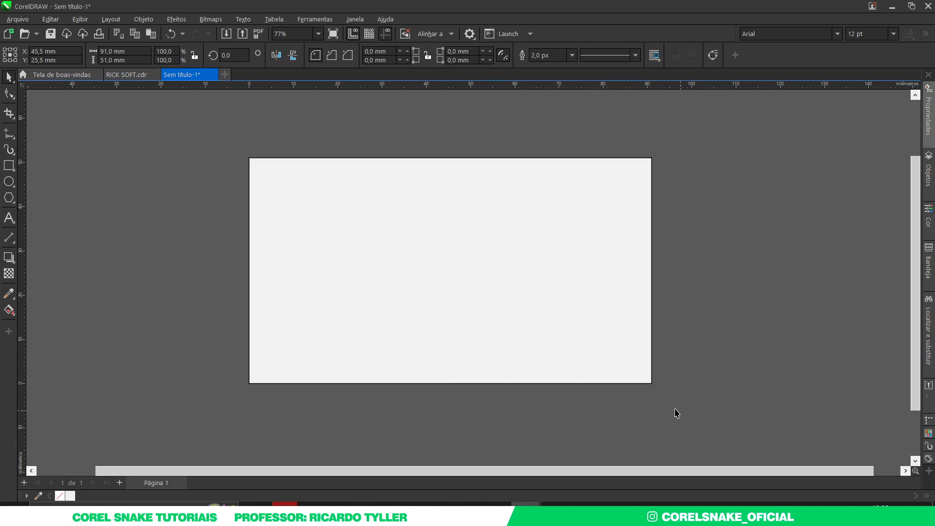
Remove the rectangle's outline and return to the RICK SOFT.cdr document
click(251, 357)
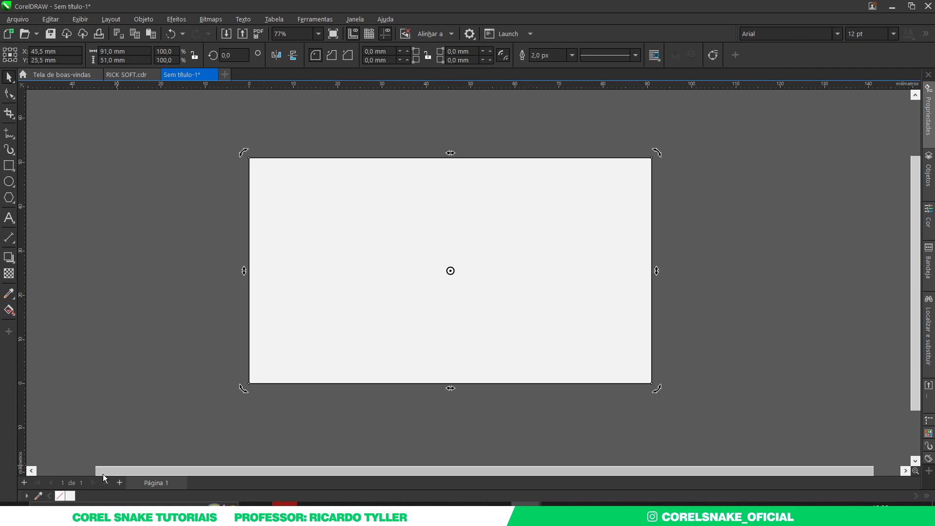
right_click(59, 495)
click(146, 371)
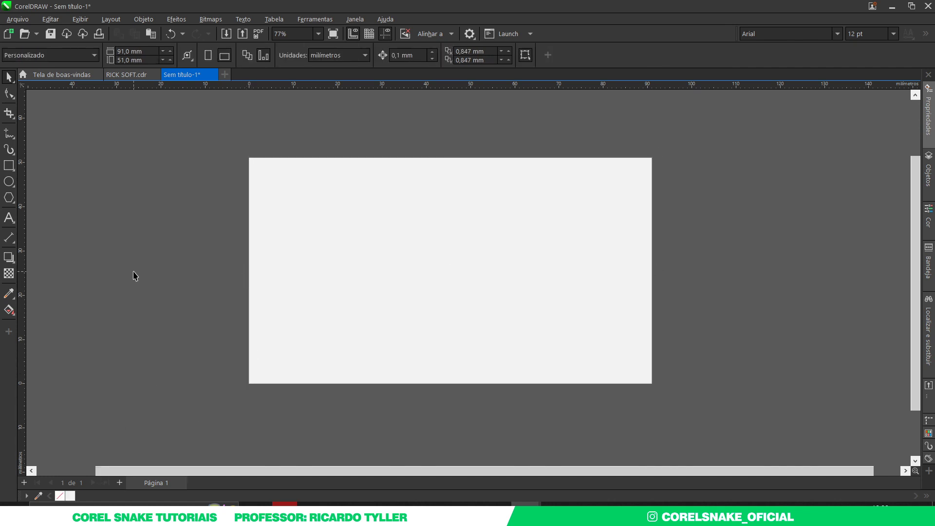
click(129, 75)
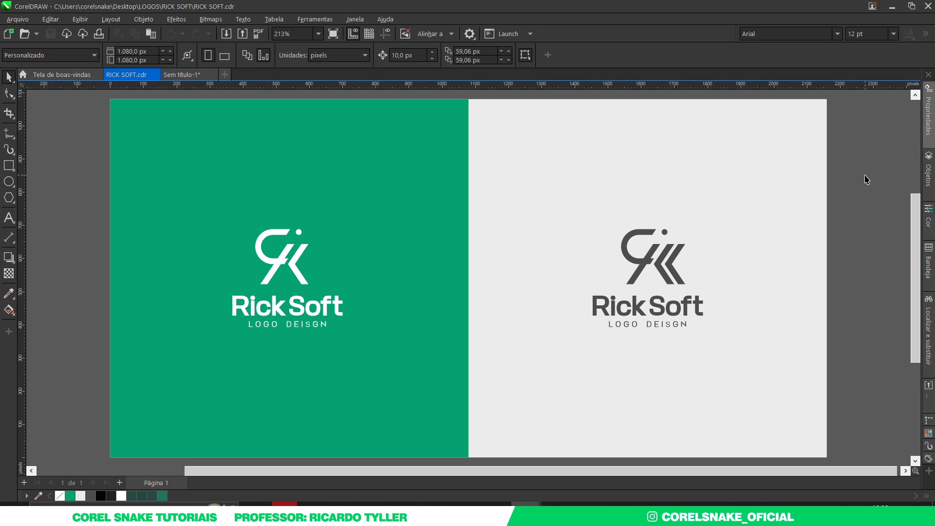
Select the white RickSoft logo and copy it
drag(89, 174, 372, 351)
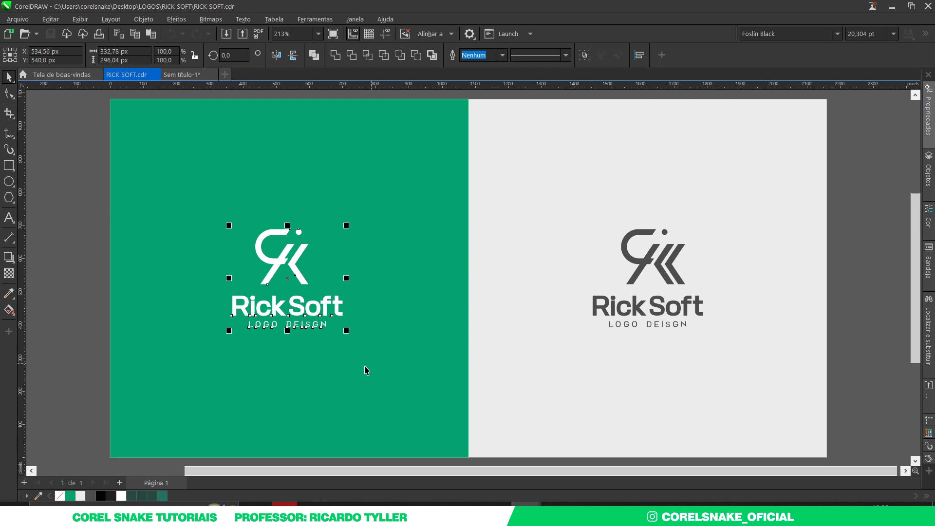
right_click(275, 264)
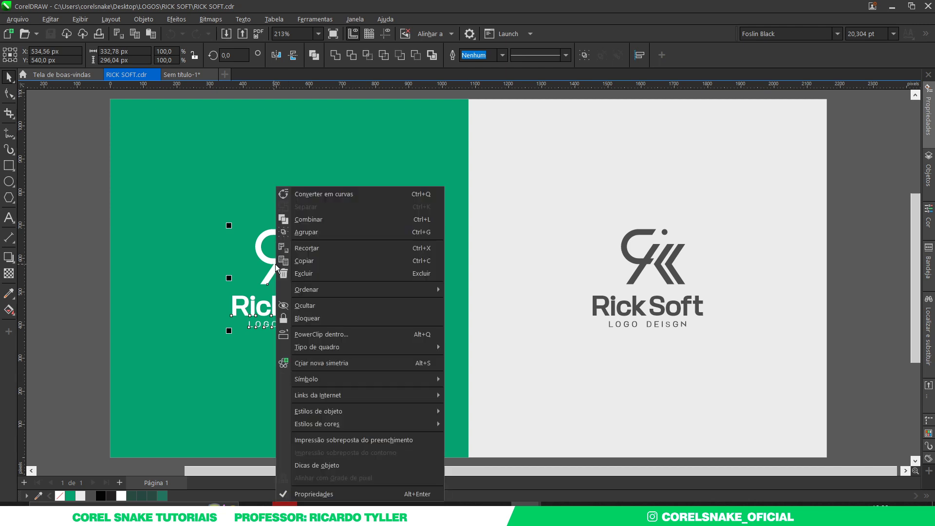
click(318, 261)
Reselect every part of the white logo, then switch to the untitled card document
drag(80, 171, 451, 375)
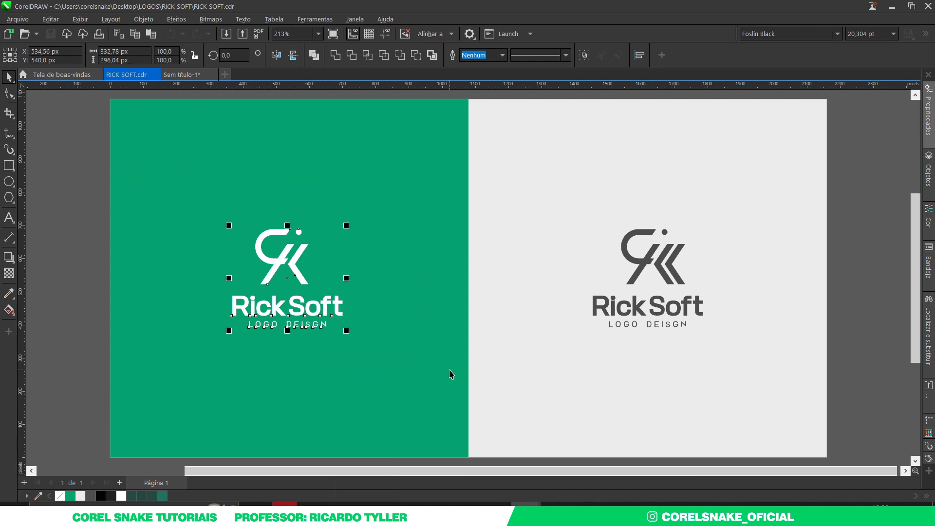
click(18, 20)
mouse_move(45, 21)
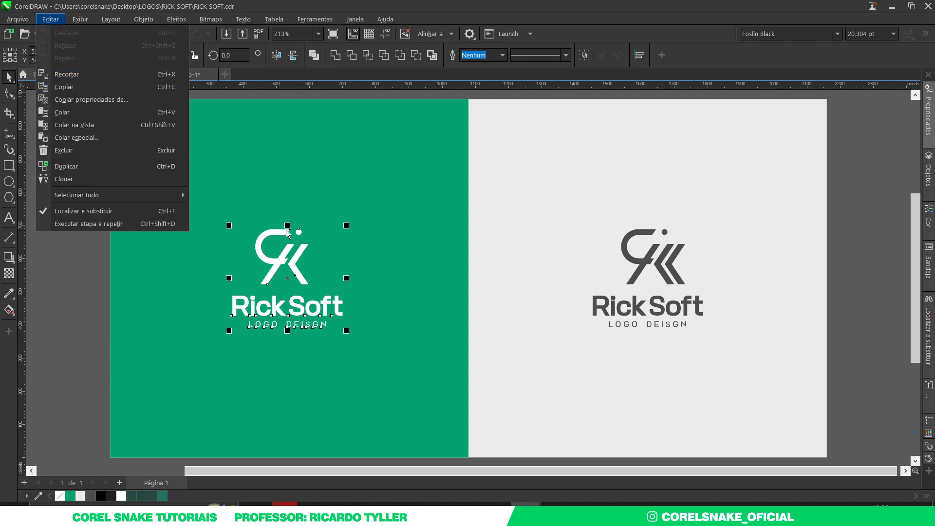
click(297, 253)
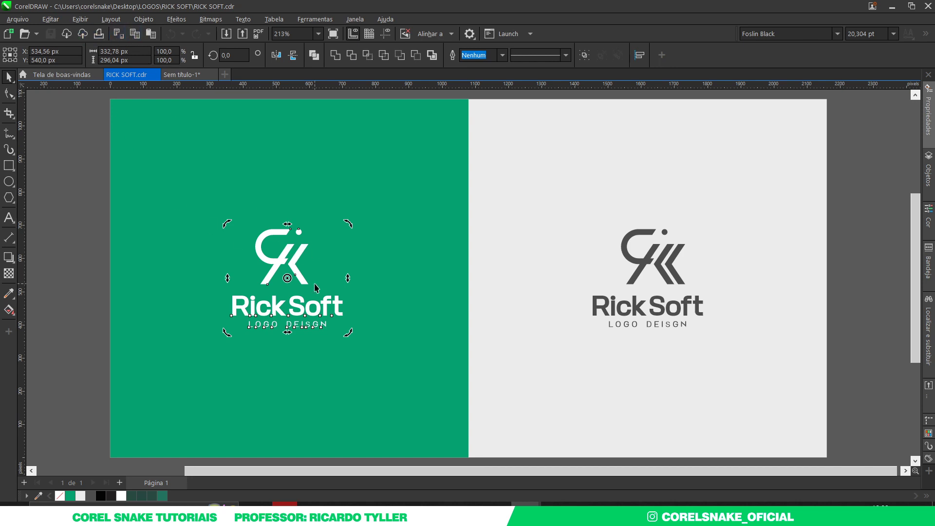
click(62, 169)
drag(62, 169, 386, 360)
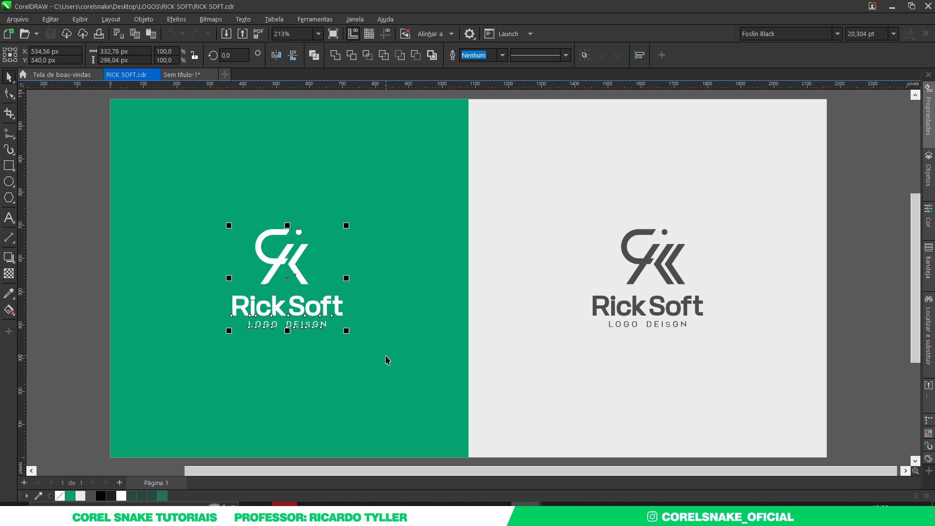
click(181, 76)
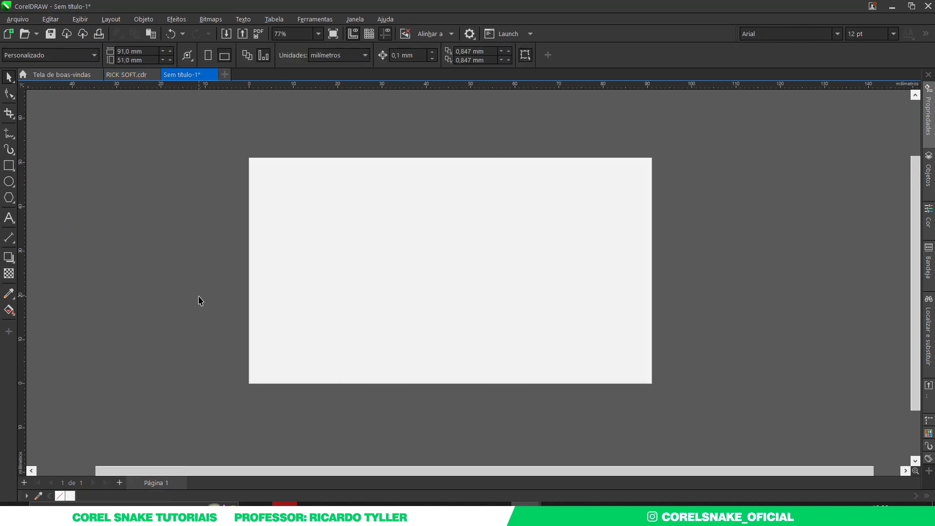
Paste the logo, scale it down to about 69%, and place it right of the card
key(ctrl+v)
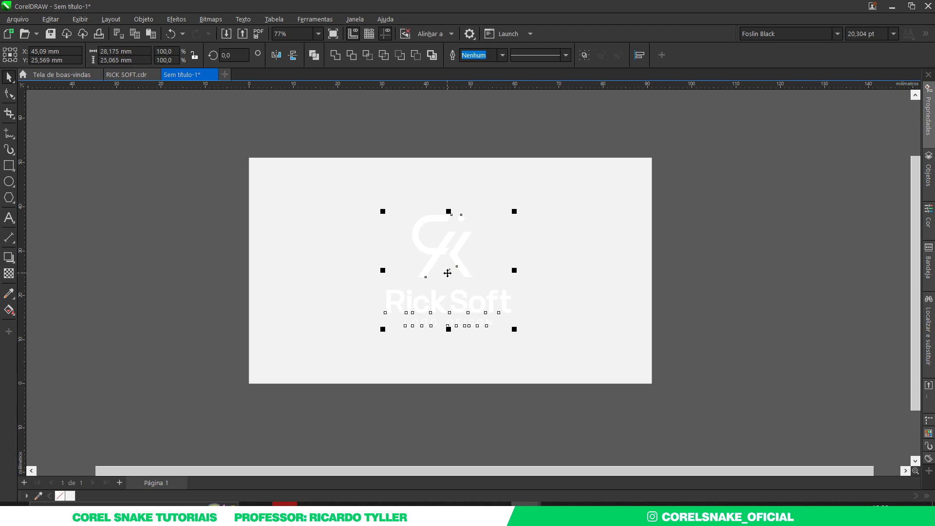
drag(515, 329, 492, 309)
key(ctrl+z)
drag(515, 329, 466, 286)
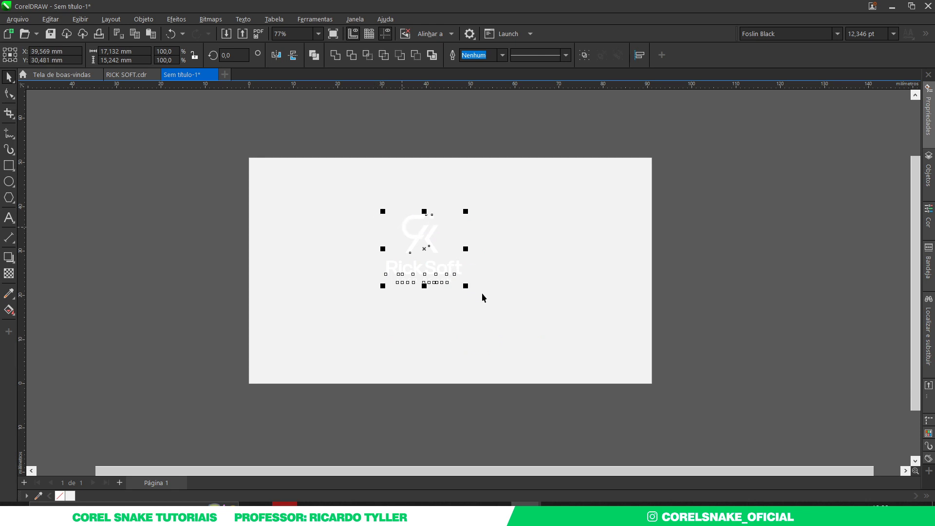
key(ctrl+z)
drag(513, 327, 490, 307)
drag(444, 269, 721, 252)
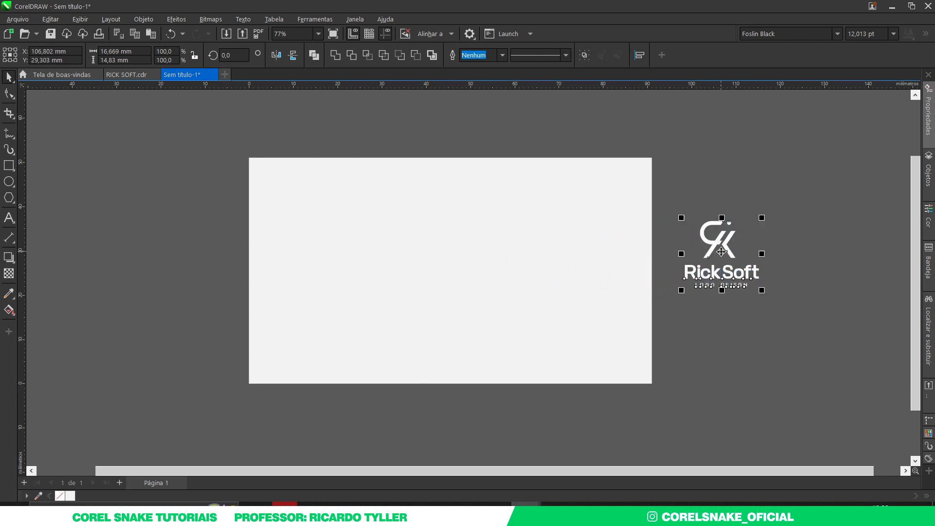
click(720, 359)
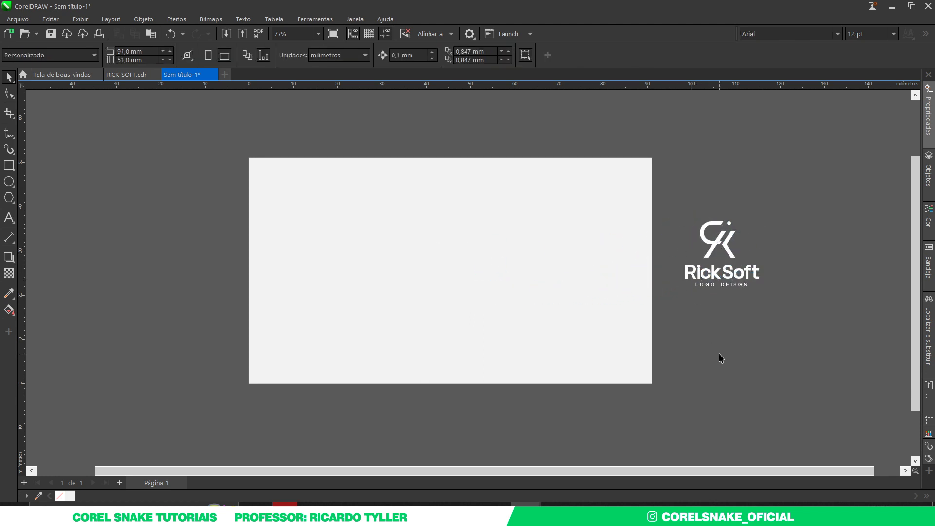
Pick up the green background rectangle from RICK SOFT.cdr and return to the card document
click(430, 278)
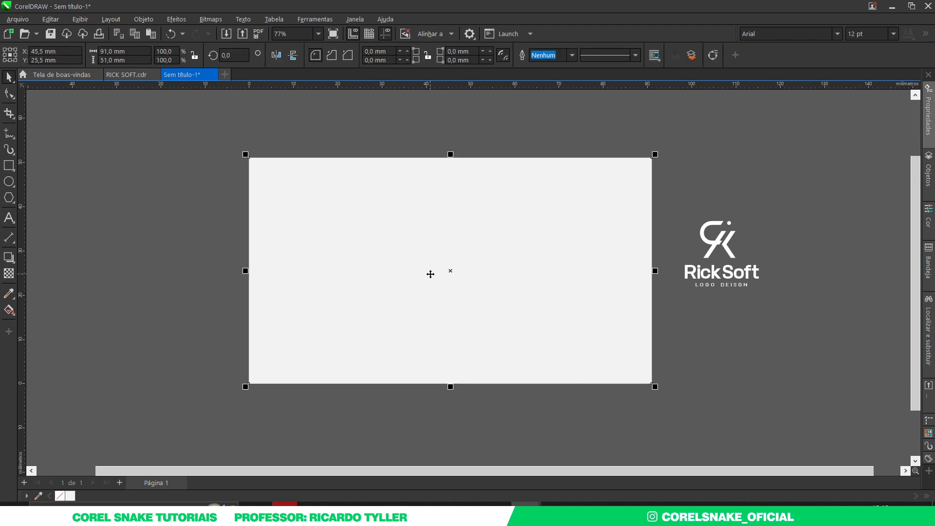
click(117, 75)
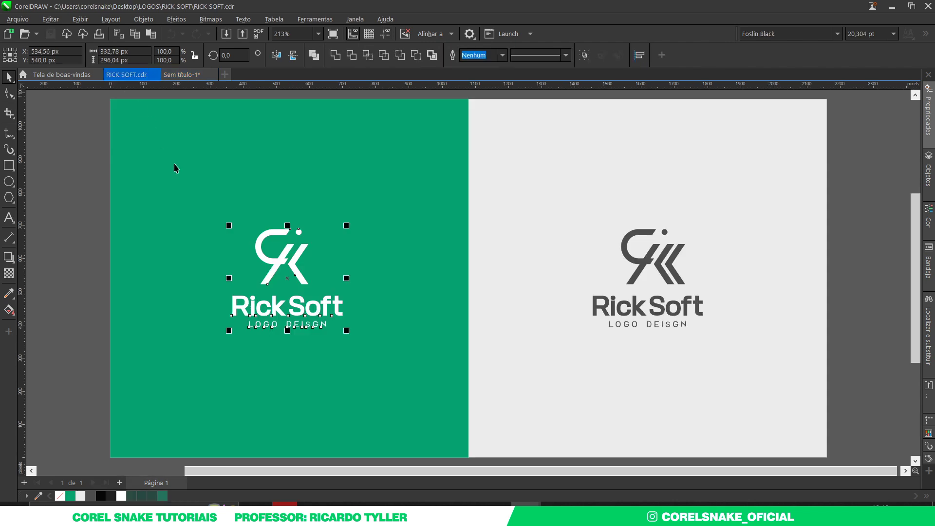
click(218, 359)
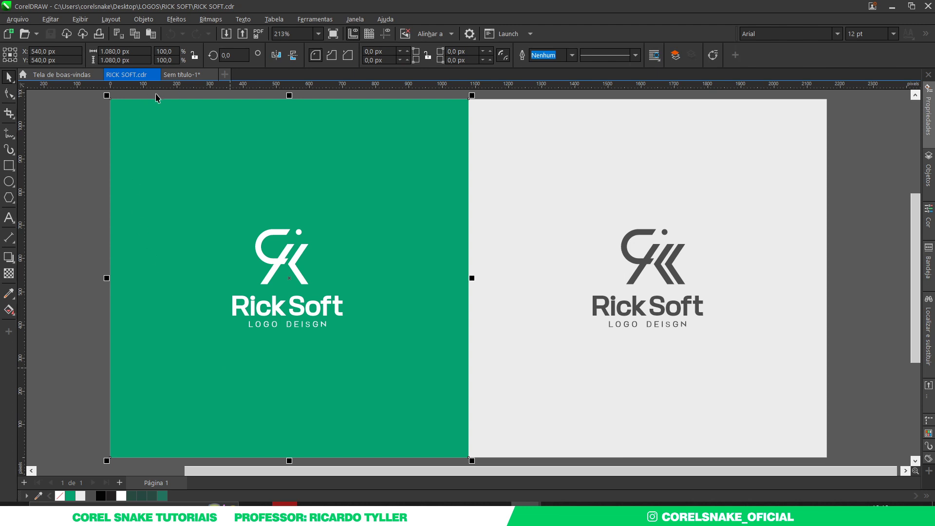
click(183, 75)
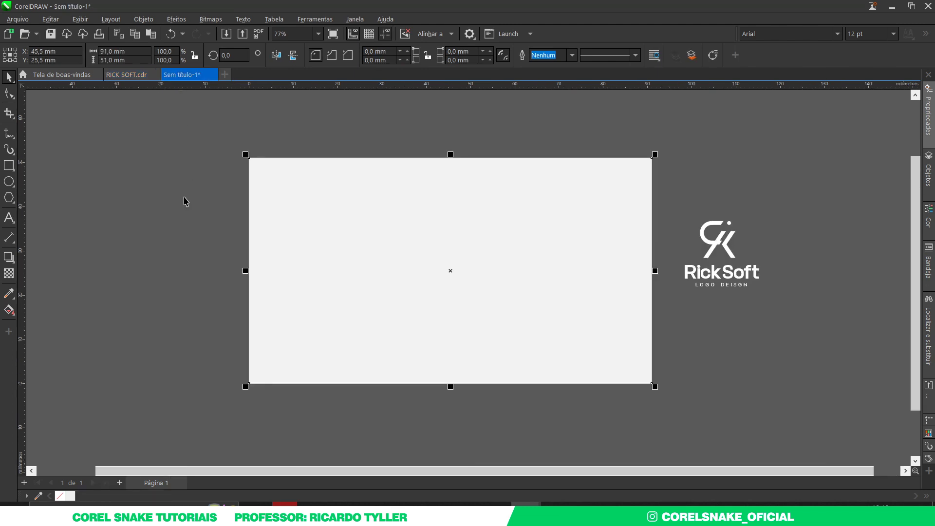
click(185, 201)
Paste the green square, sample its colour into the document palette, then delete it
key(ctrl+v)
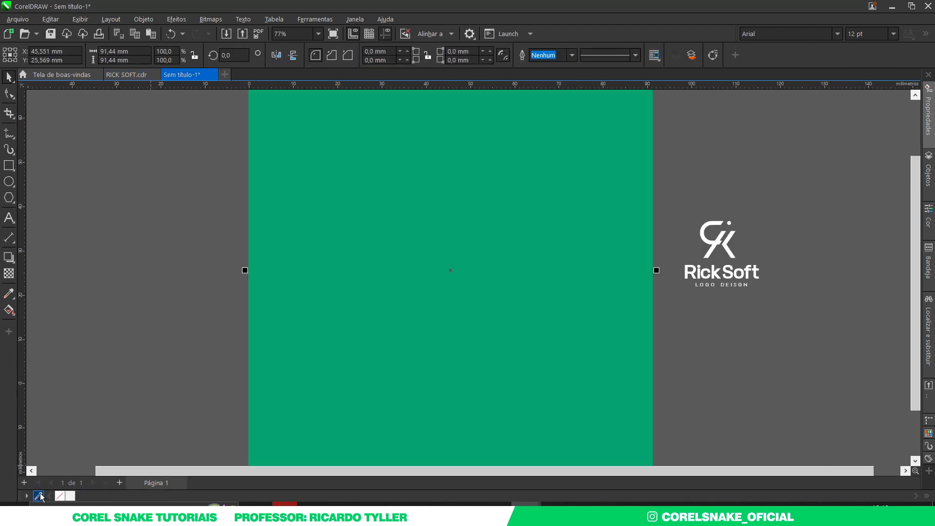
click(39, 496)
click(349, 338)
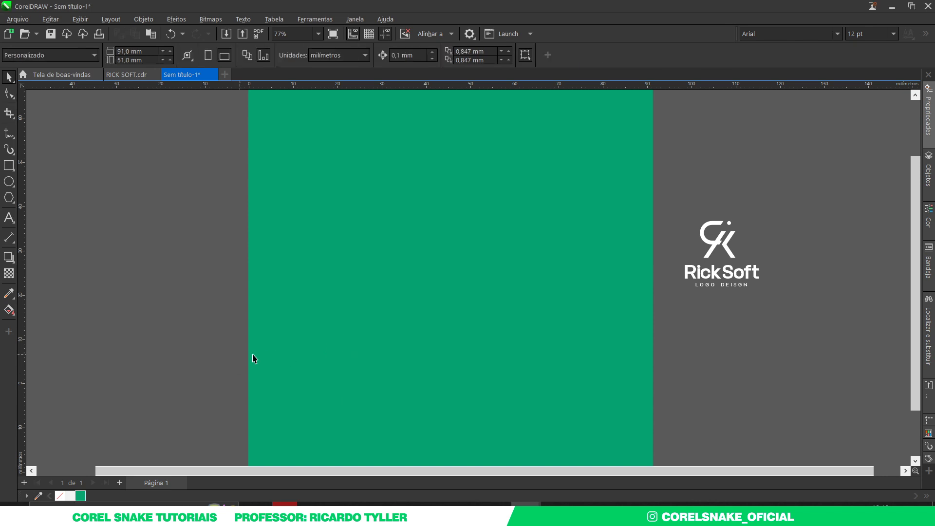
click(290, 357)
key(Delete)
Squash a card rectangle into a thin band, fill it green, and move it lower
click(351, 299)
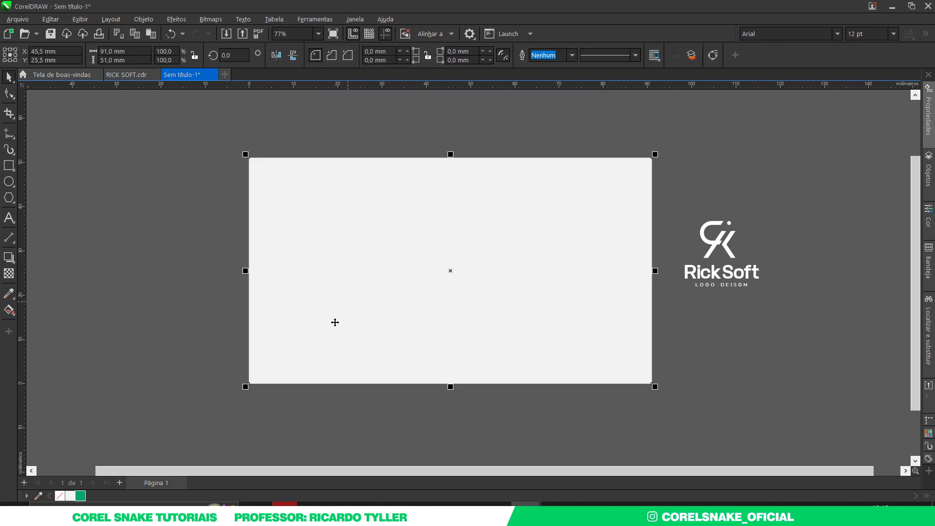
scroll(335, 322, down, 1)
scroll(476, 231, up, 1)
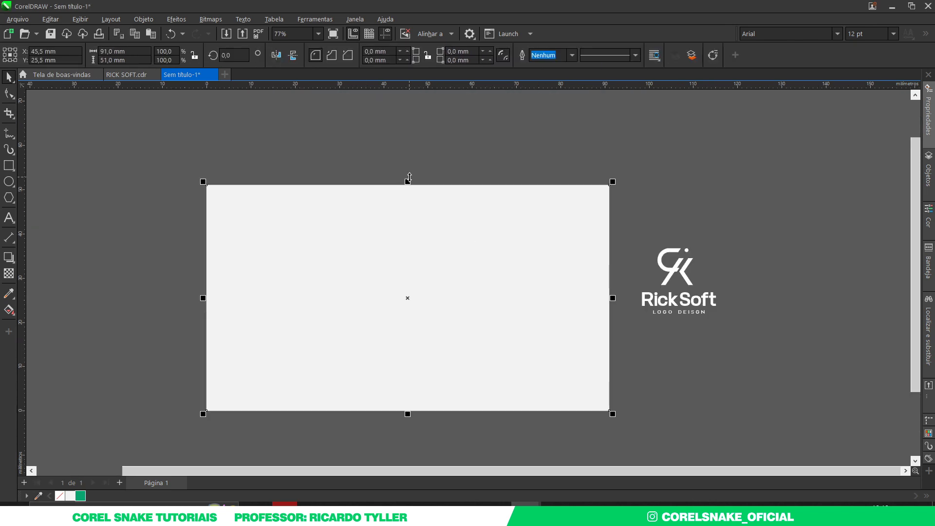
drag(407, 182, 408, 280)
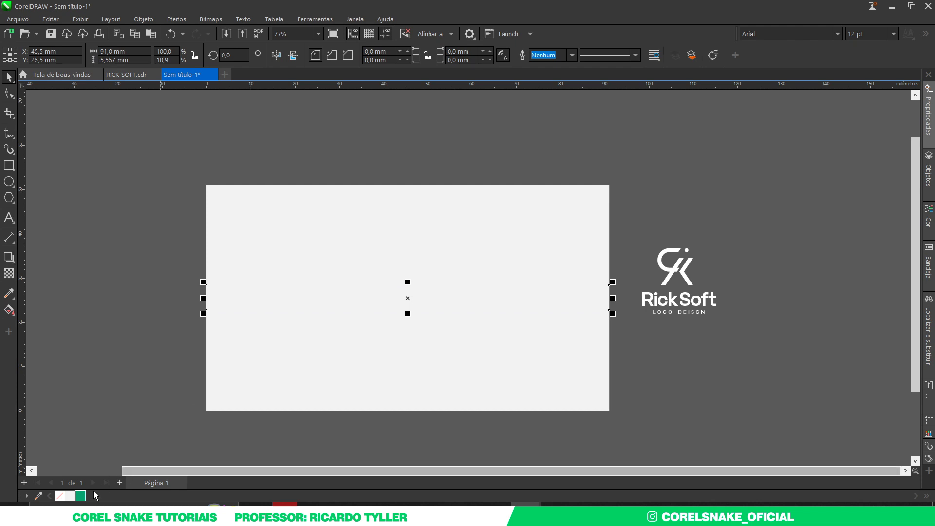
click(82, 495)
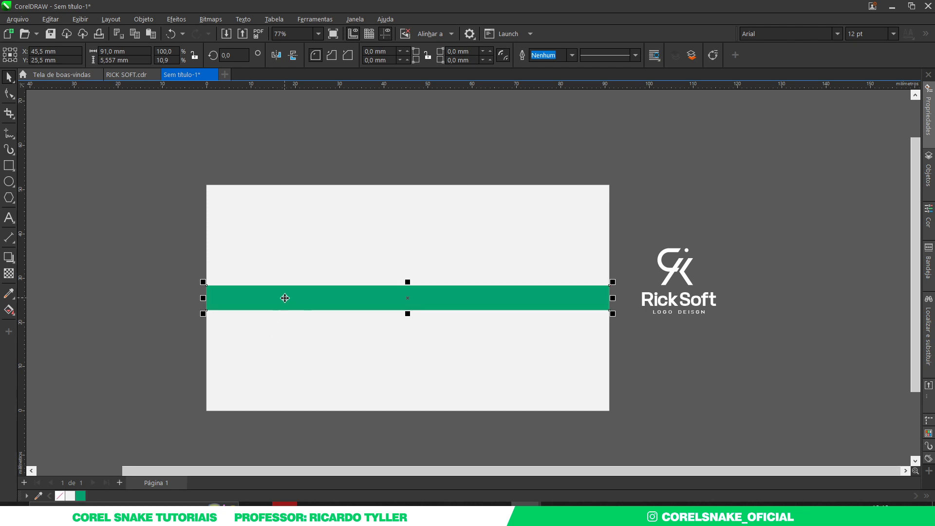
drag(285, 306, 285, 369)
click(699, 214)
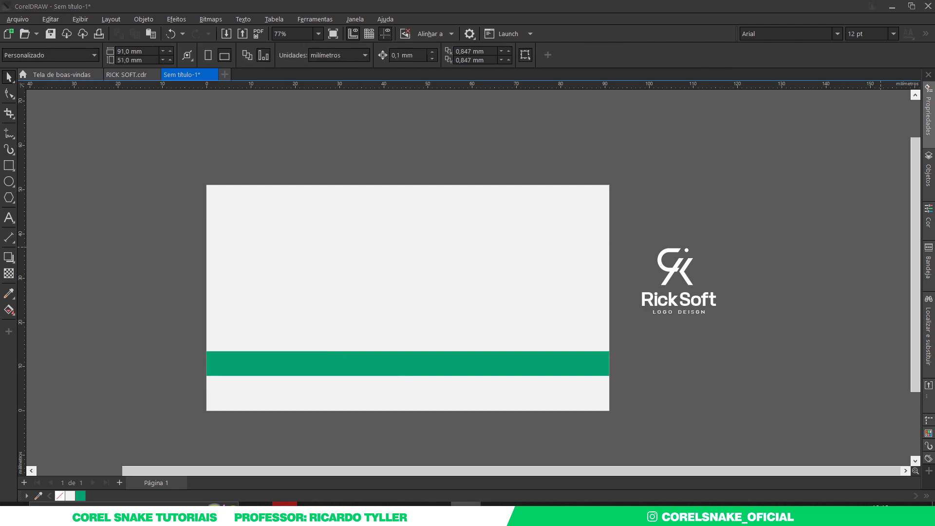
Drag the green stripe's top edge up until it is about 6.35 mm tall
click(825, 291)
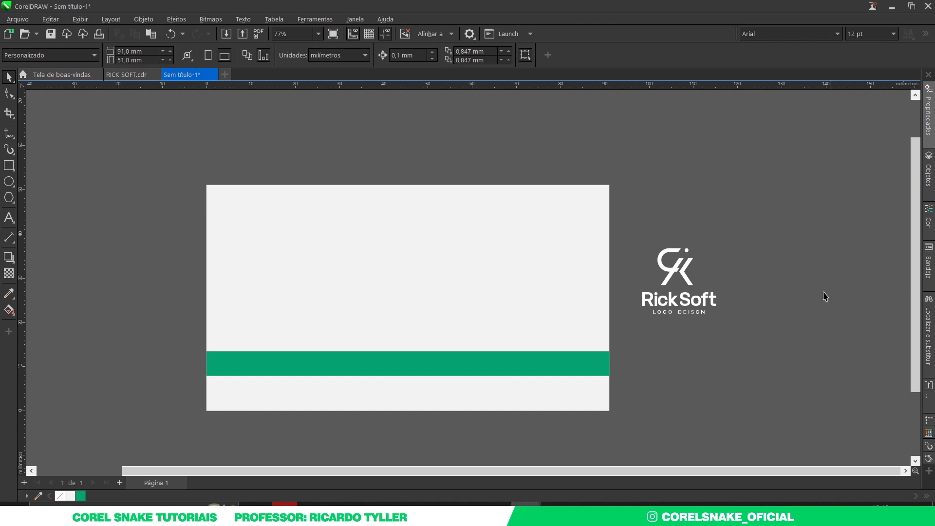
click(400, 365)
scroll(401, 365, up, 4)
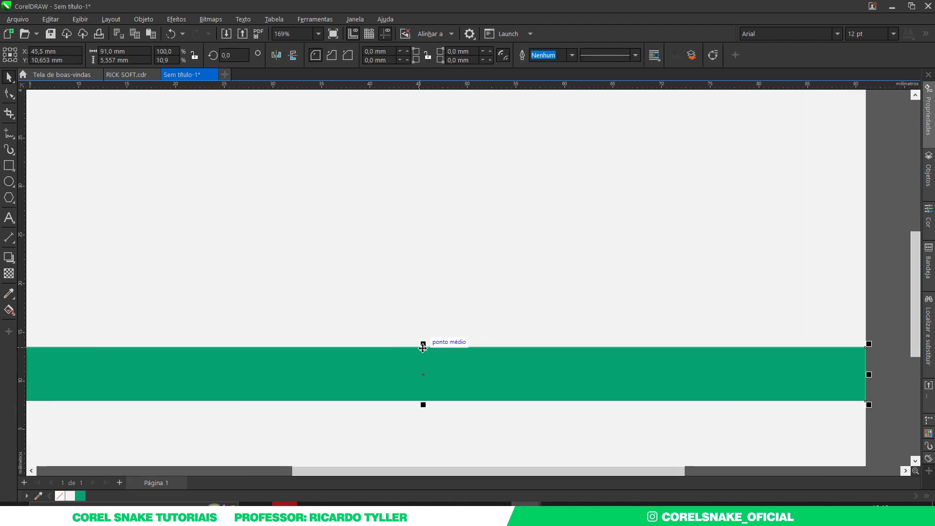
drag(423, 345, 430, 337)
scroll(430, 338, down, 5)
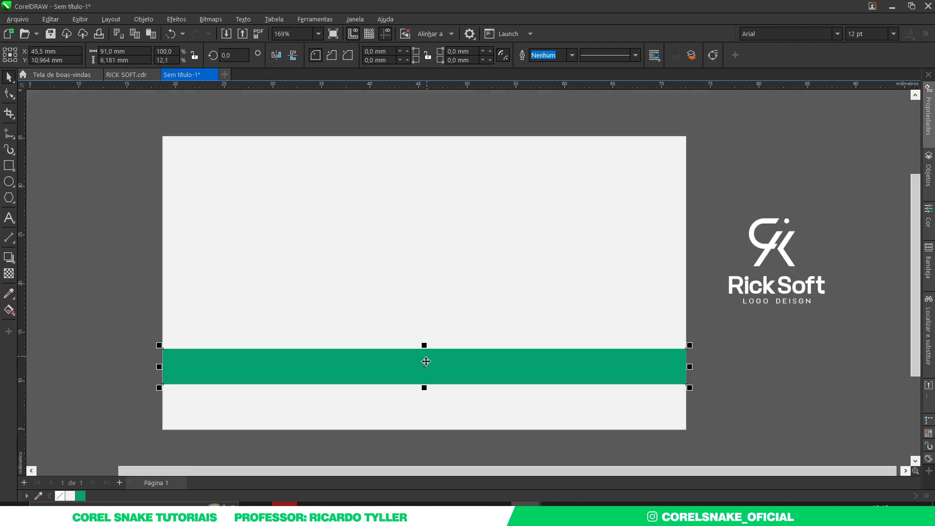
scroll(436, 366, up, 4)
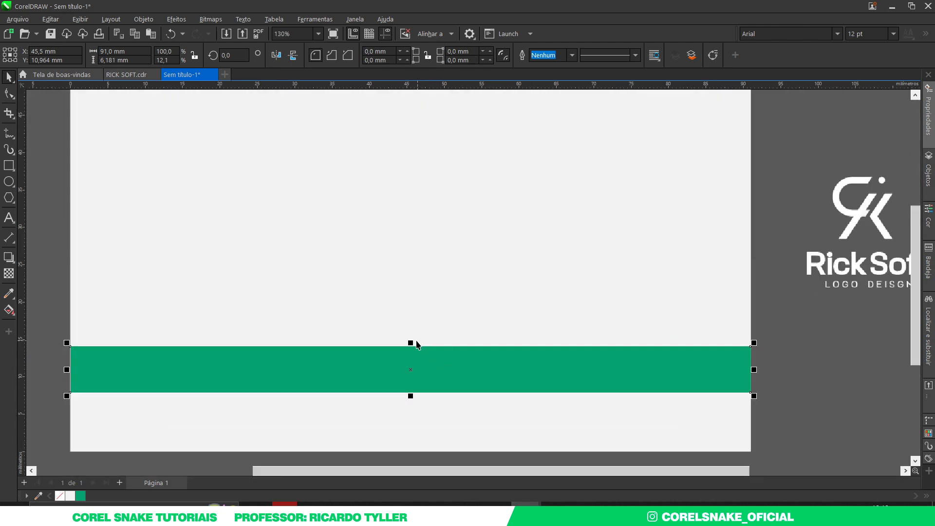
mouse_move(413, 340)
mouse_down()
mouse_move(424, 336)
mouse_move(423, 344)
mouse_up()
scroll(415, 336, down, 3)
scroll(407, 357, up, 3)
scroll(405, 355, up, 2)
scroll(414, 356, down, 5)
scroll(423, 360, up, 2)
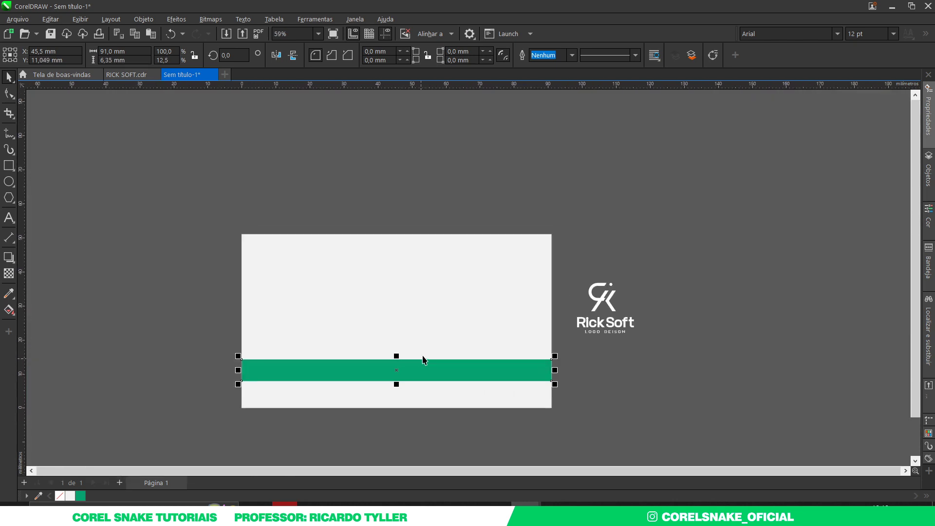
click(414, 330)
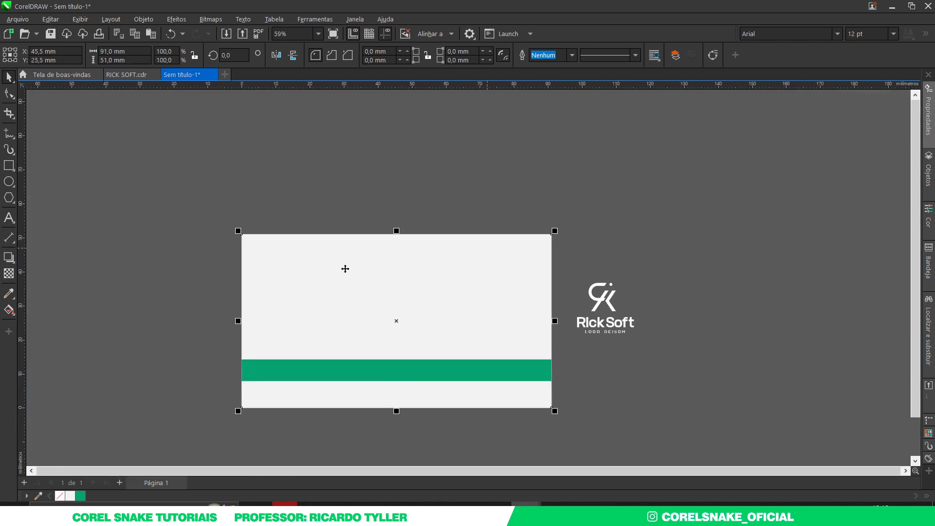
Bring the background rectangle to the front and shrink it to a 27.94 mm-high middle band
key(shift+Page_Up)
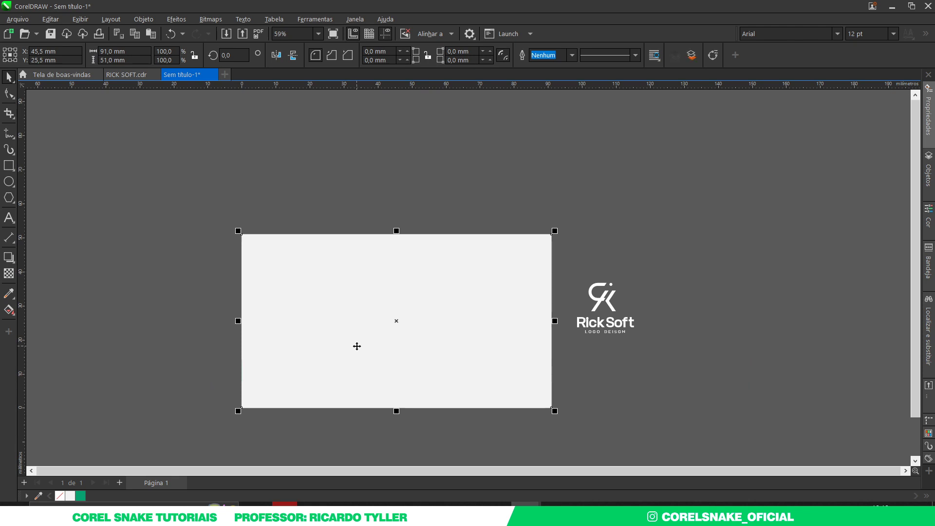
drag(397, 411, 396, 363)
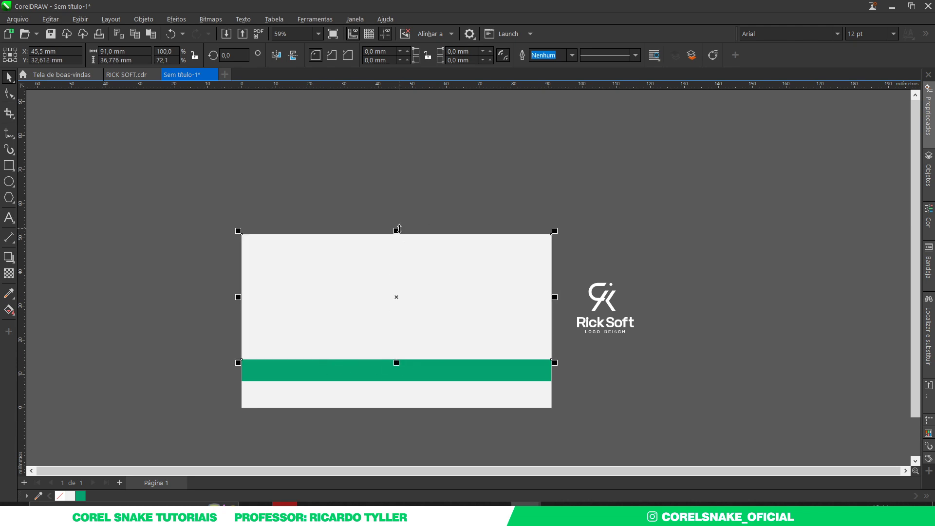
drag(397, 231, 400, 259)
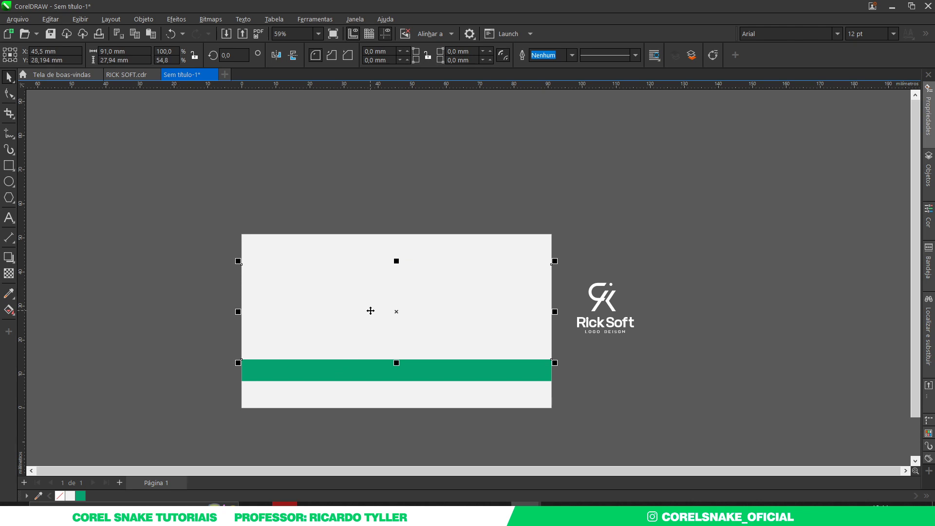
Fill the middle band with medium grey #696969
key(shift+F11)
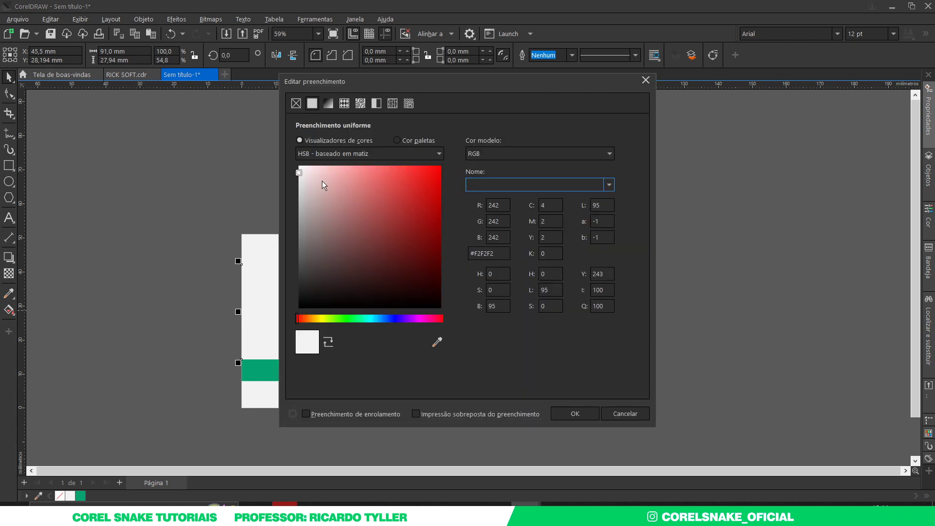
drag(323, 180, 273, 250)
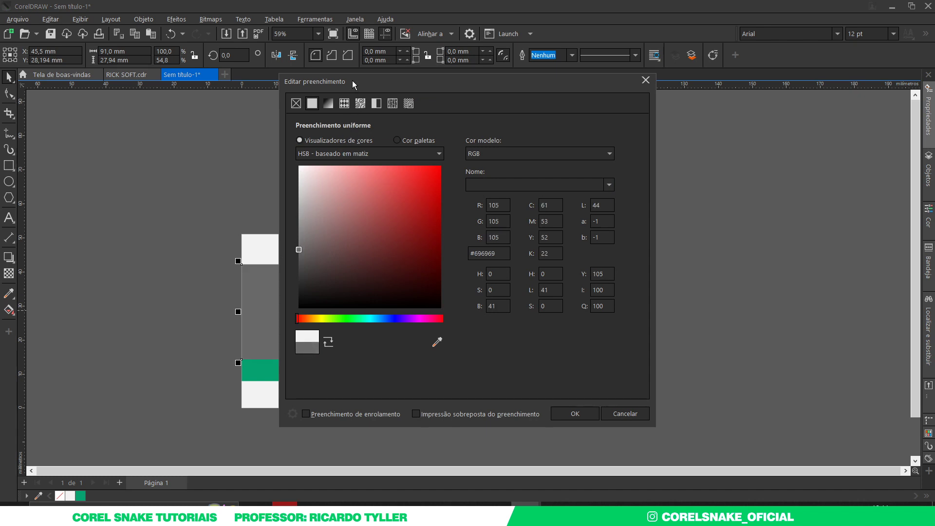
drag(352, 80, 615, 113)
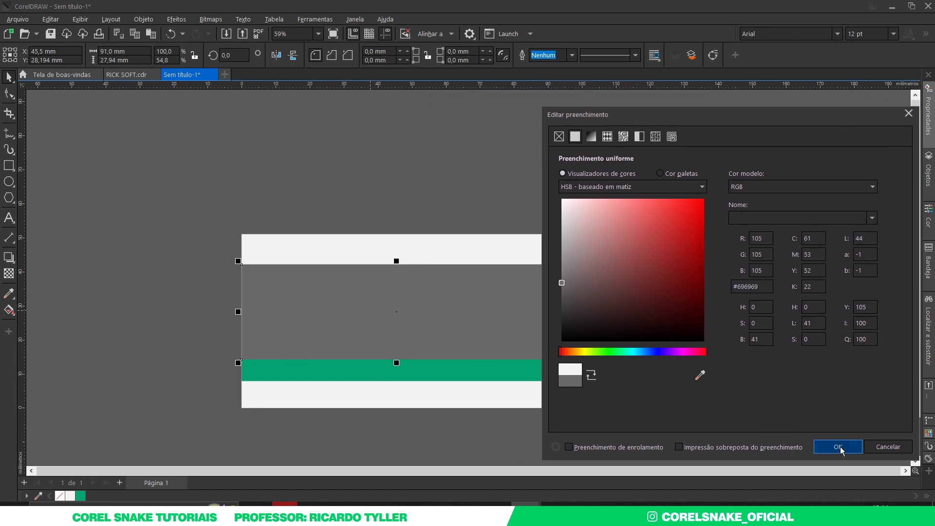
click(838, 447)
scroll(355, 277, up, 1)
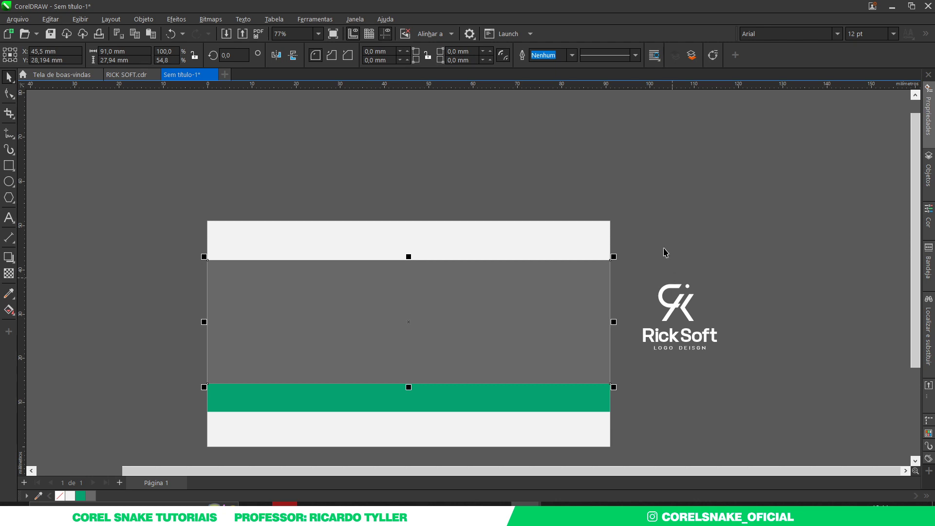
Move the logo above the card and shift the grey band right past the card's edge
drag(620, 233, 762, 397)
drag(679, 340, 506, 192)
click(338, 313)
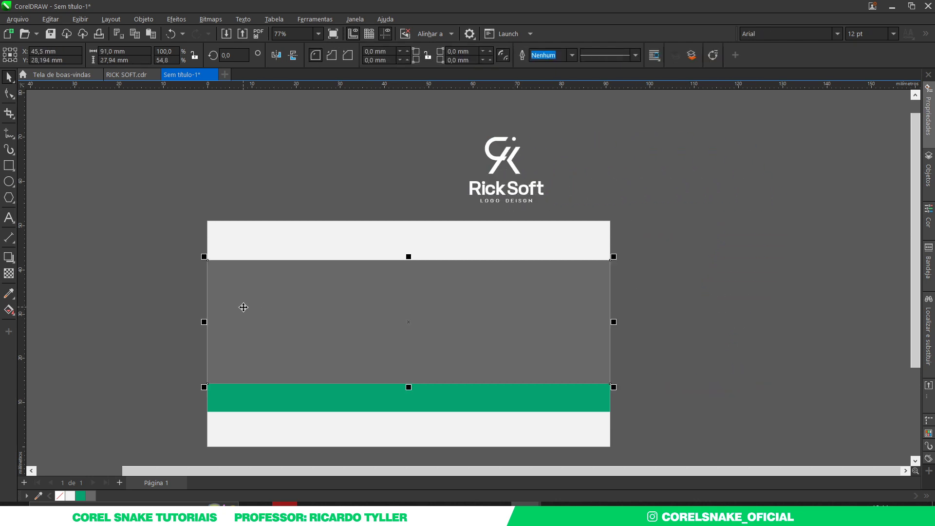
drag(244, 308, 469, 317)
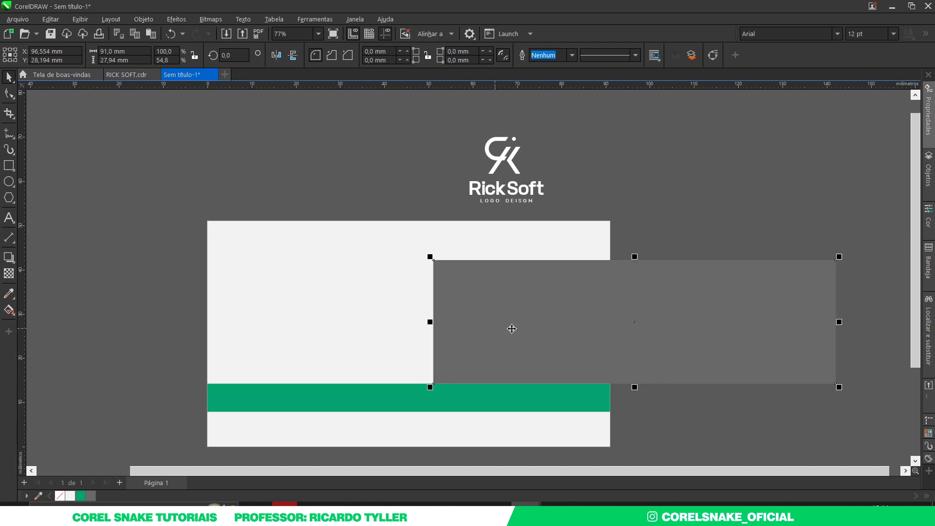
key(ctrl+z)
drag(319, 297, 516, 339)
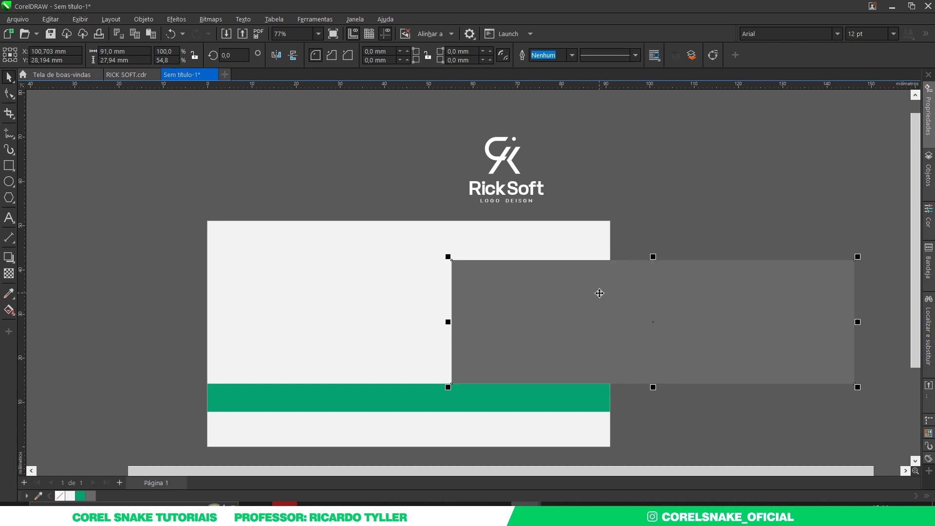
Skew the grey band into a parallelogram
click(574, 295)
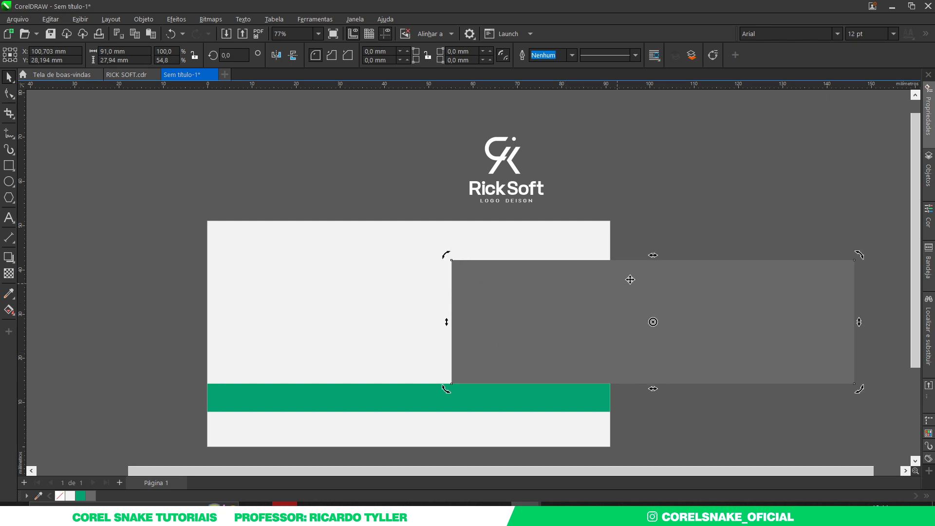
drag(653, 255, 694, 255)
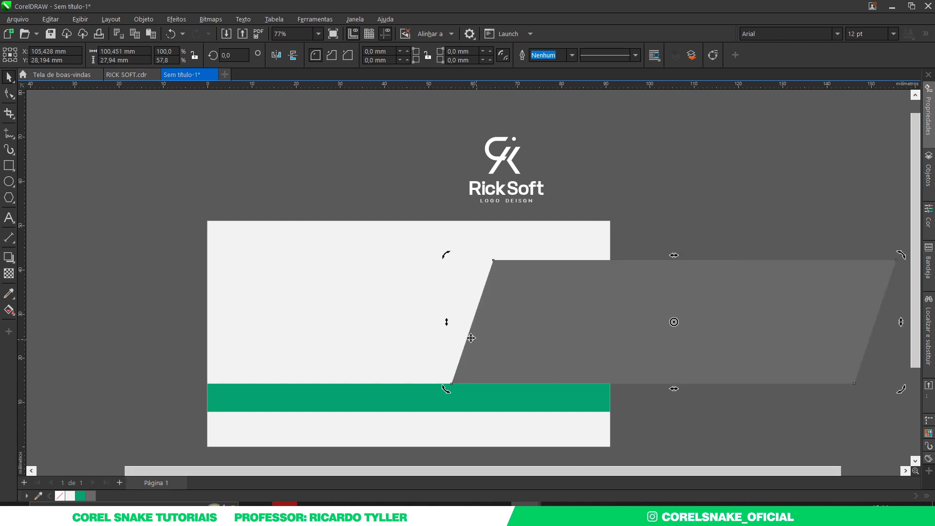
click(323, 242)
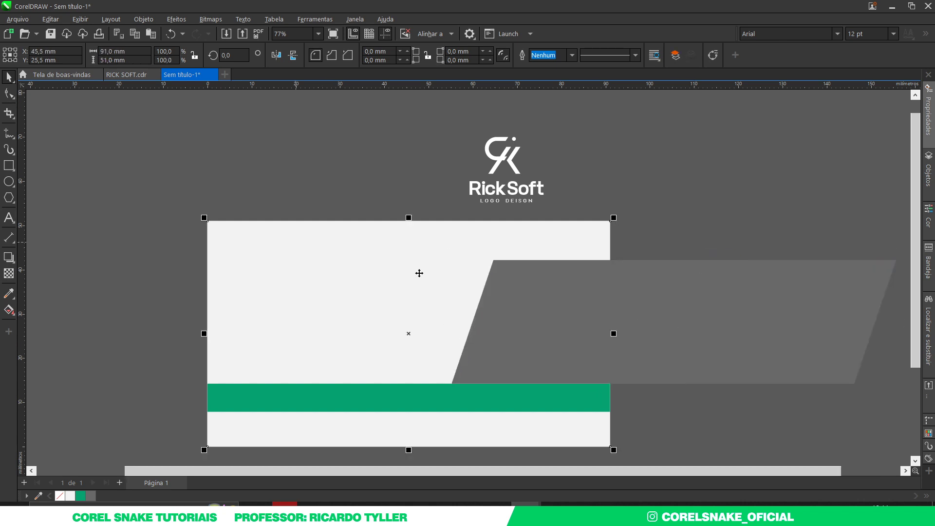
Try intersecting the card with the parallelogram, then undo back to the plain grey rectangle
shift+click(690, 265)
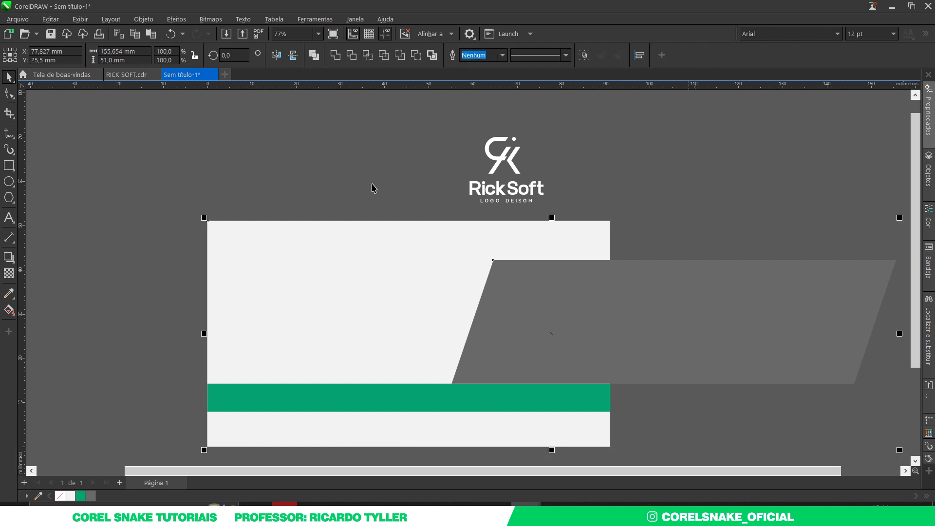
click(367, 58)
drag(533, 328, 306, 302)
key(ctrl+z)
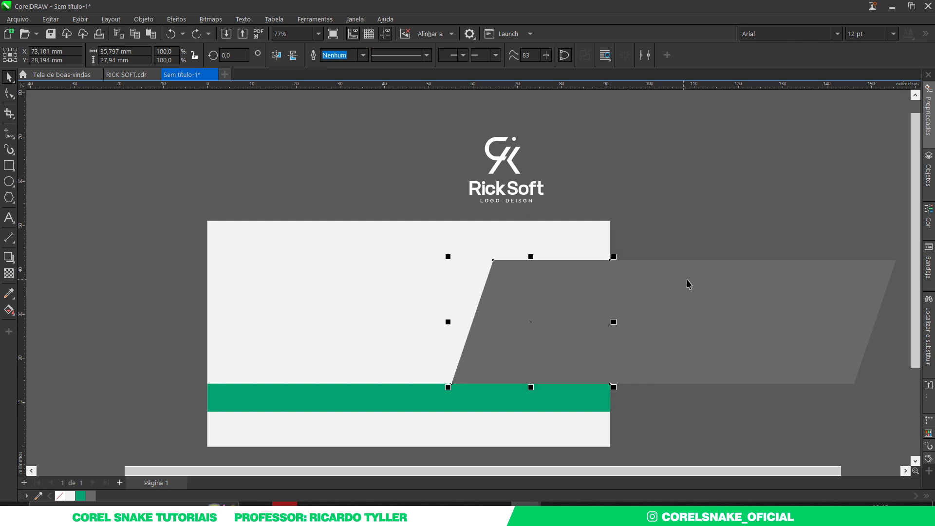
drag(689, 284, 751, 230)
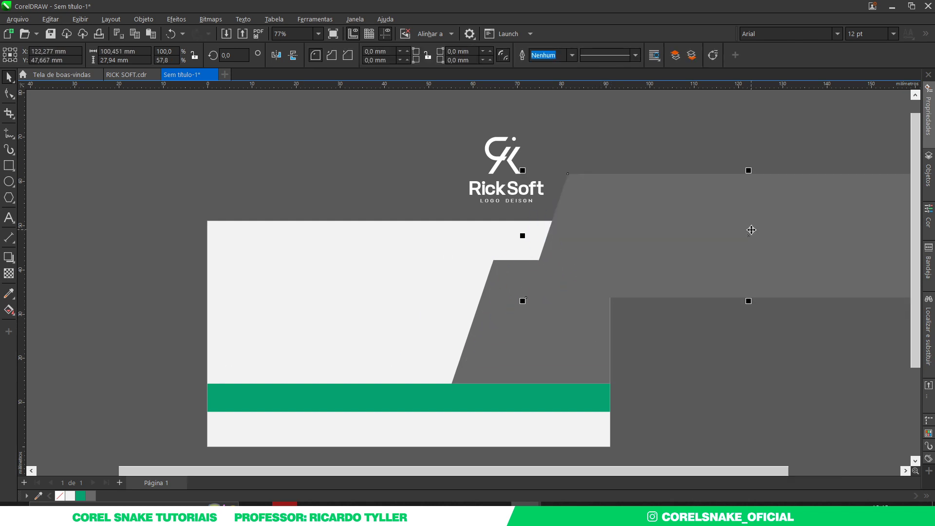
key(Delete)
key(ctrl+z)
key(ctrl+z)
key(ctrl+z)
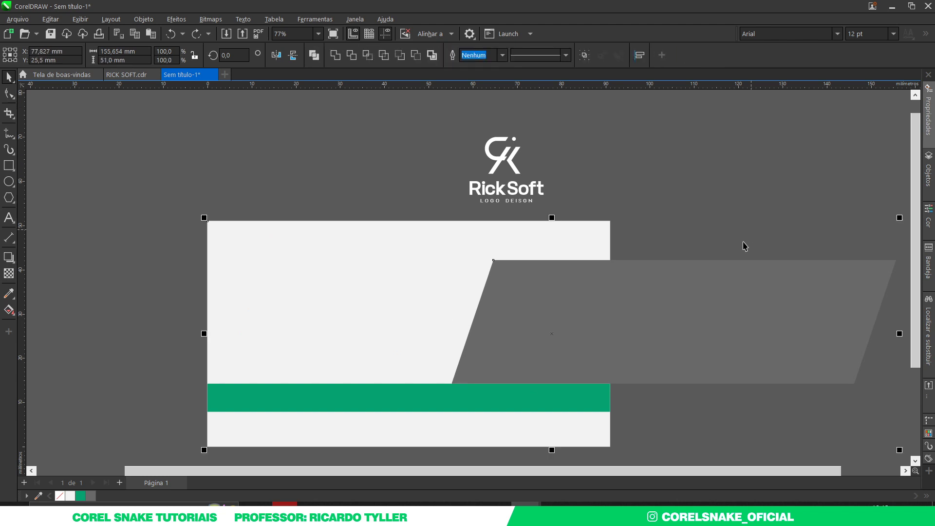
Trim the grey rectangle to 35.2 × 27.94 mm, ending at the card's right edge
click(717, 216)
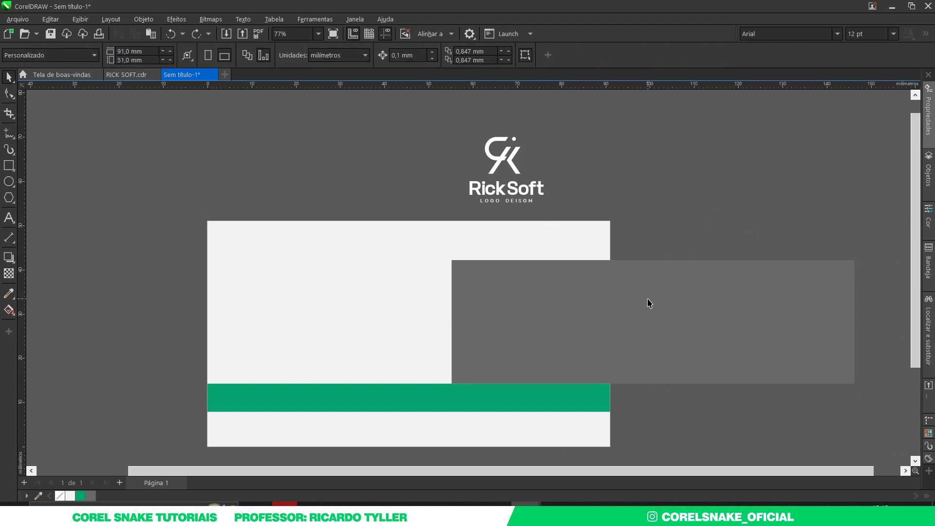
drag(649, 305, 652, 305)
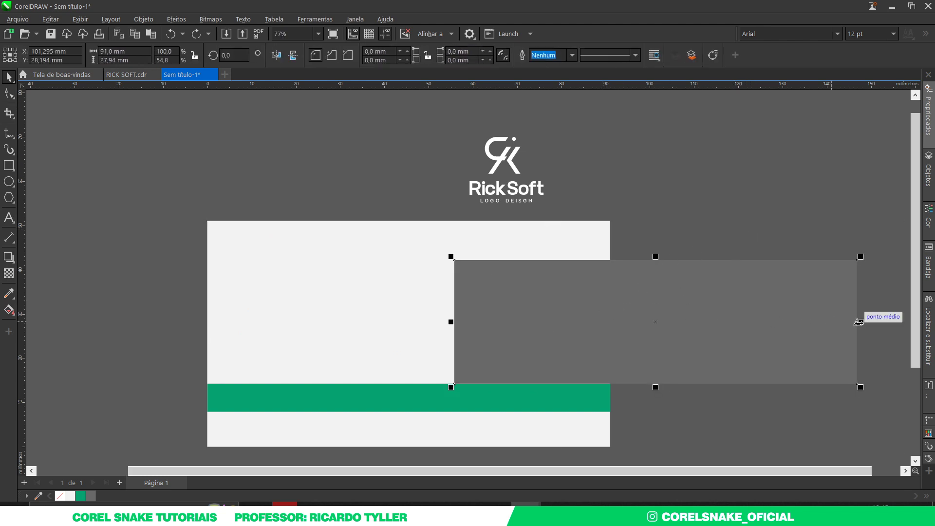
drag(860, 322, 610, 312)
click(649, 315)
click(541, 298)
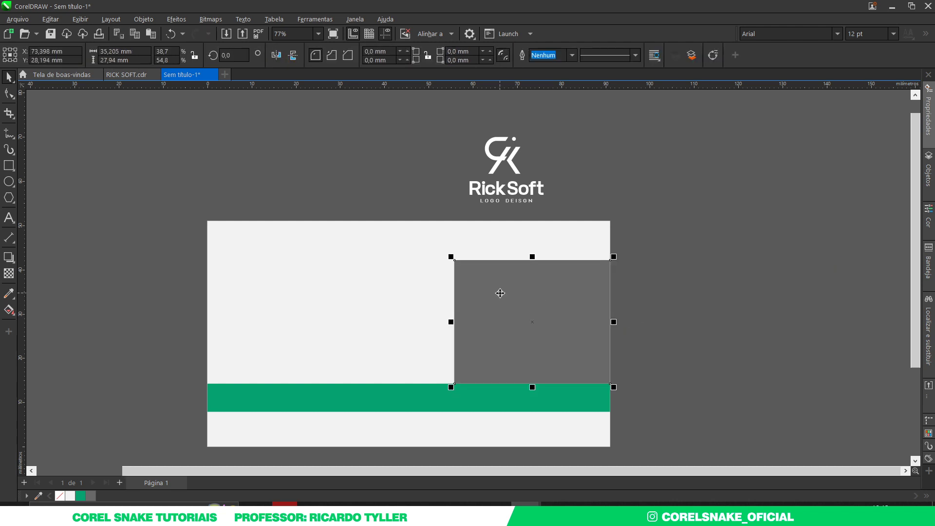
Convert the grey rectangle to curves, then slant its left edge: top-left node right, bottom-left node left
right_click(499, 293)
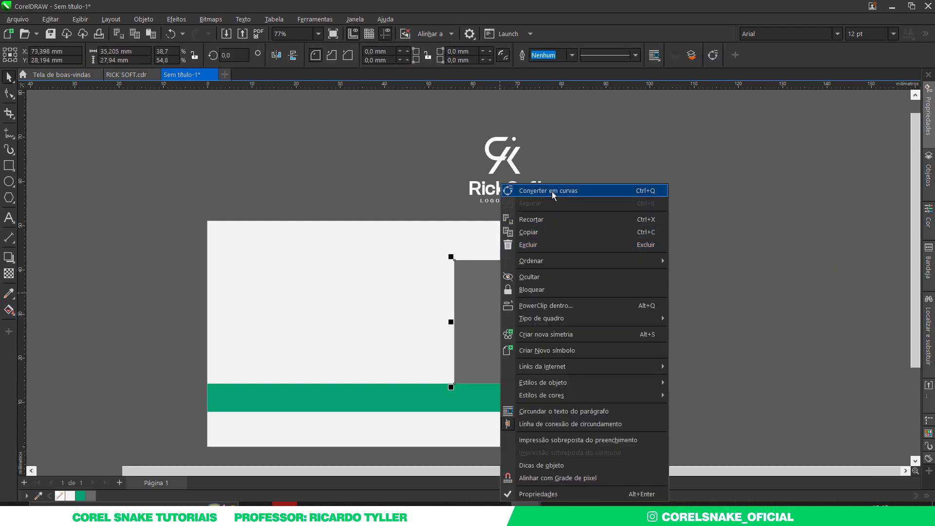
click(551, 190)
click(12, 92)
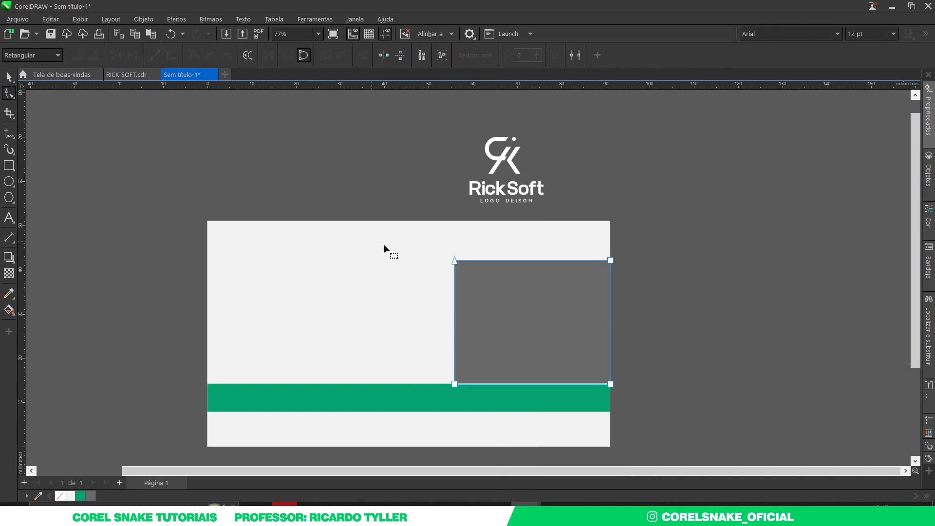
drag(489, 293, 402, 242)
drag(455, 261, 493, 262)
drag(391, 301, 515, 400)
drag(454, 384, 431, 385)
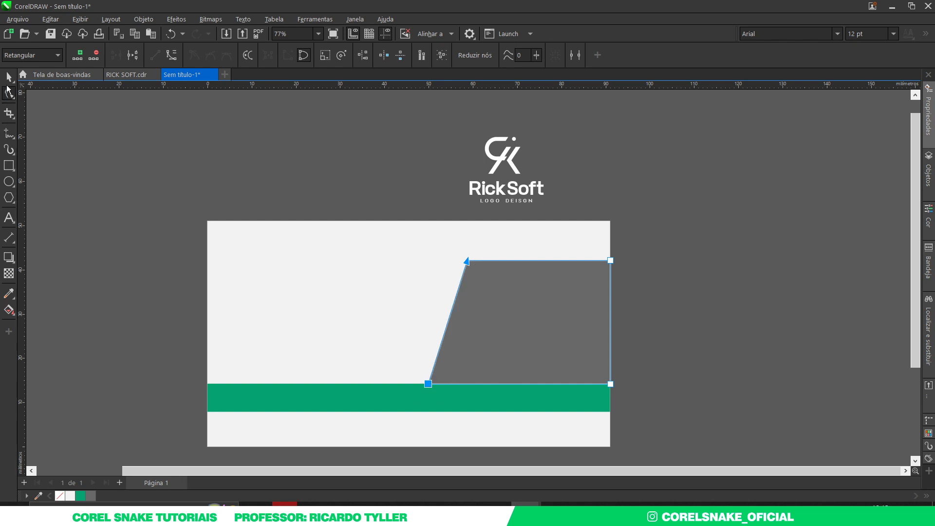
click(8, 76)
click(214, 234)
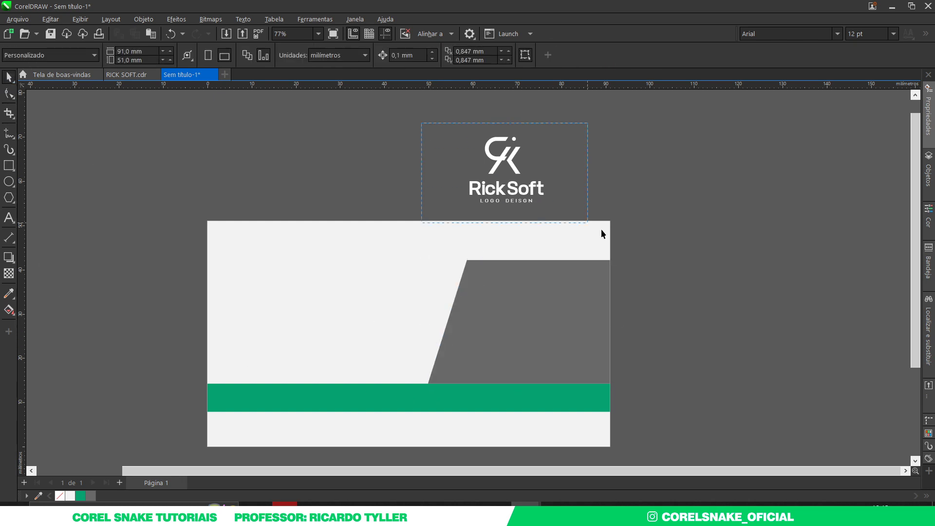
Move the RickSoft logo down onto the grey panel and lock the grey shape in place
click(522, 193)
drag(523, 193, 553, 342)
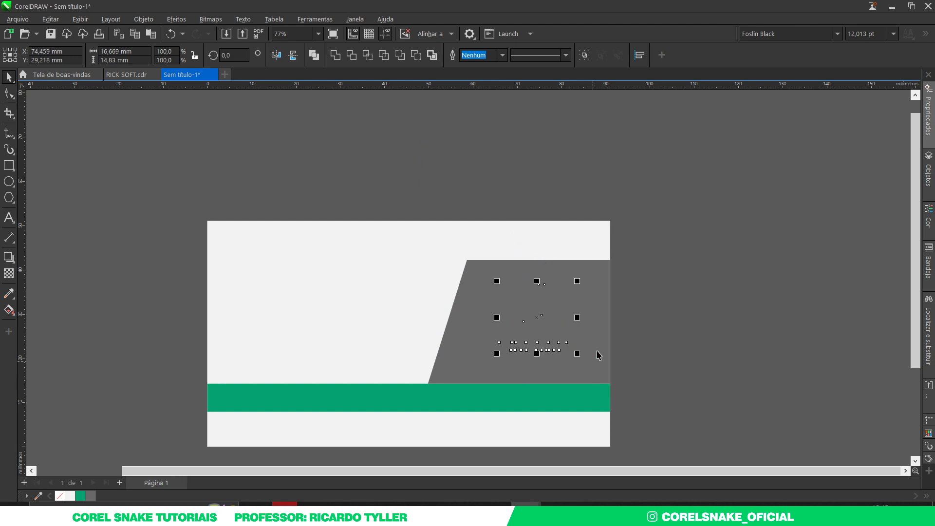
right_click(536, 318)
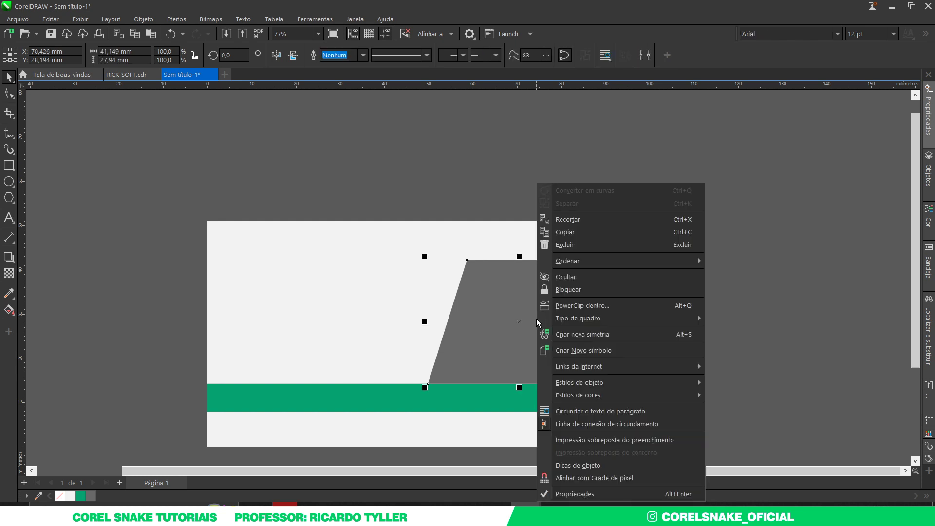
click(648, 289)
drag(774, 184, 482, 402)
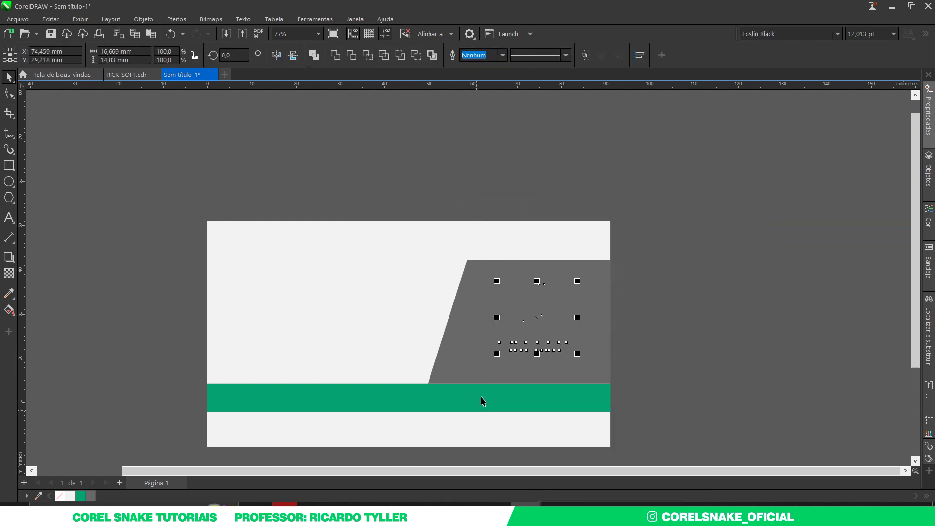
Send the grey parallelogram back one step so the white logo shows in front of it
right_click(536, 319)
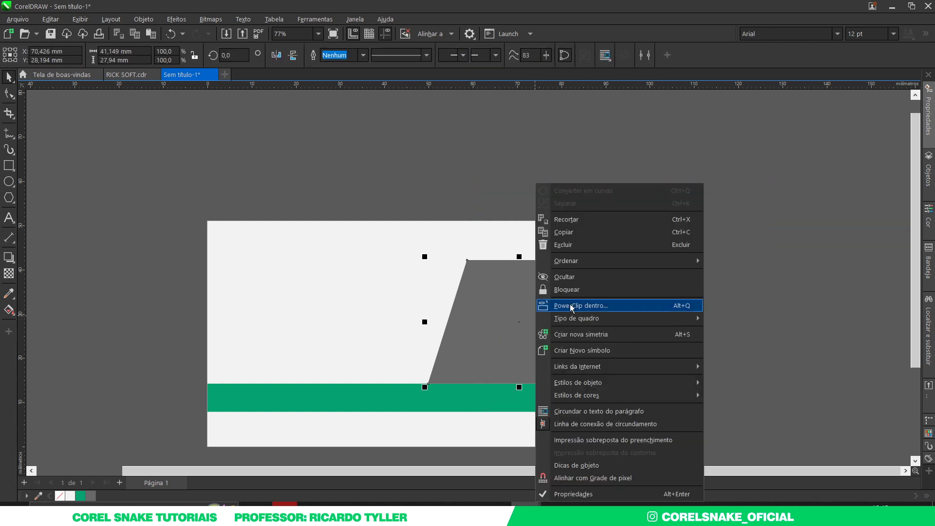
click(776, 253)
click(471, 267)
right_click(471, 267)
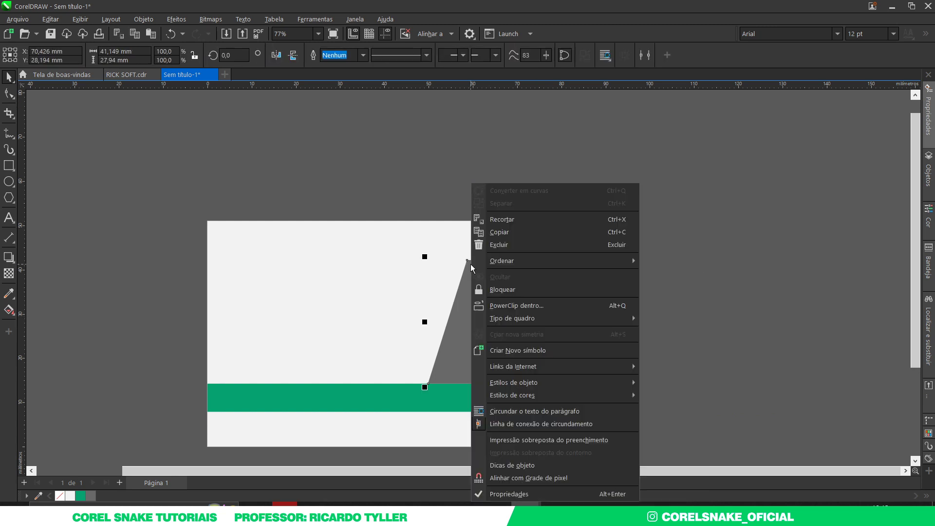
mouse_move(515, 262)
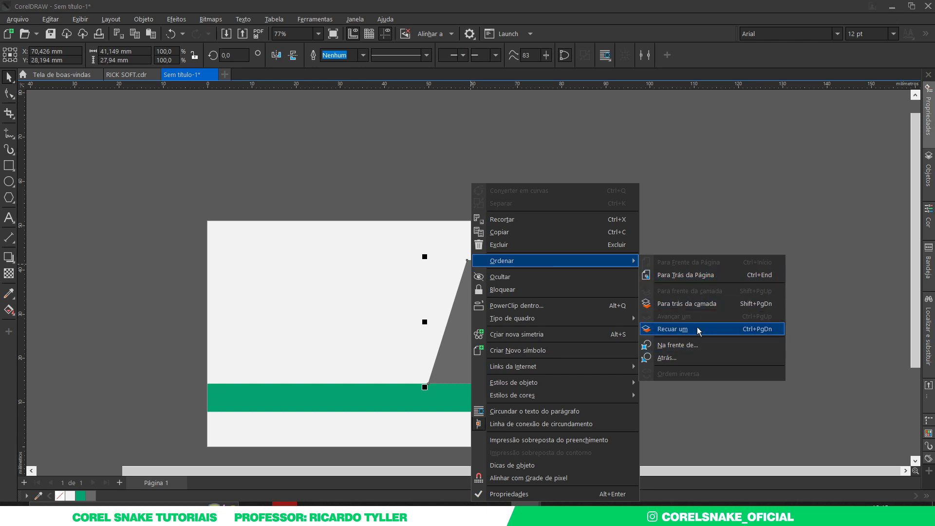
click(766, 335)
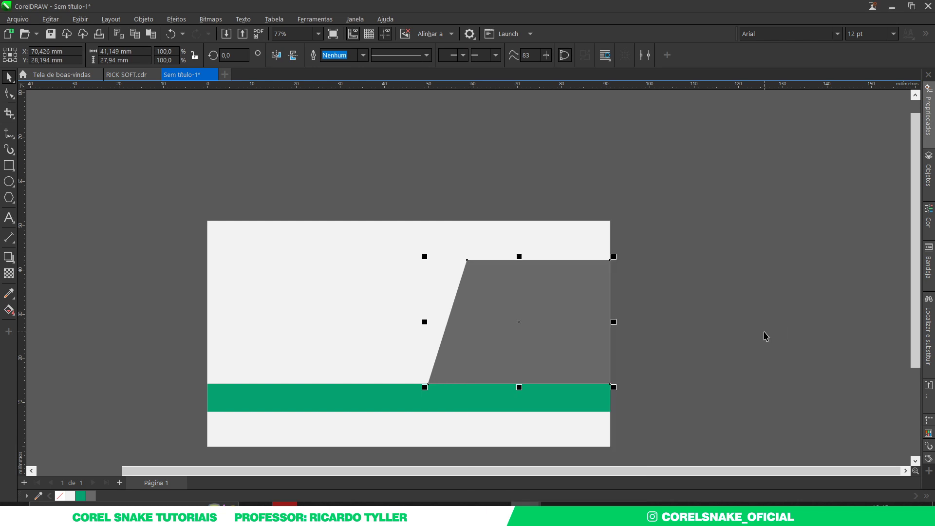
right_click(549, 324)
click(518, 327)
click(513, 341)
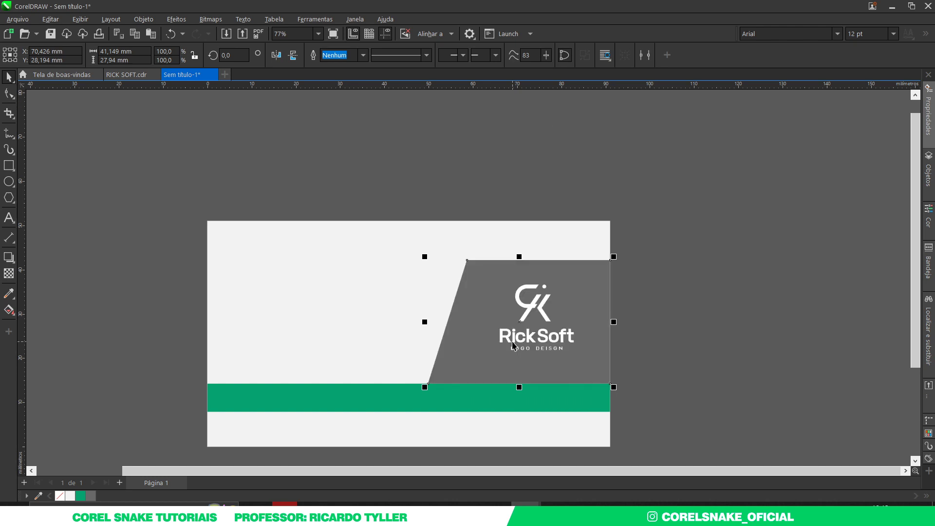
click(663, 283)
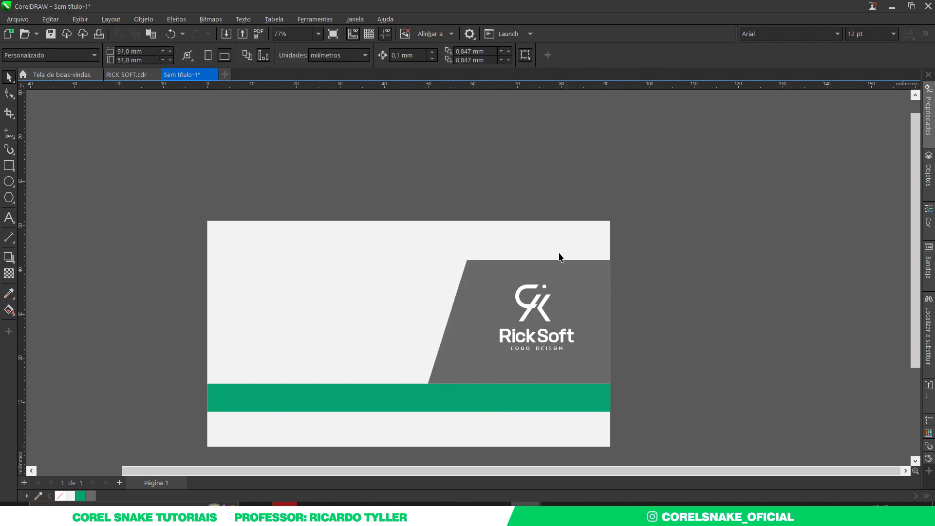
Scale the RickSoft logo to about 74.6 mm wide and shift it right to centre it on the grey panel
drag(690, 209, 475, 381)
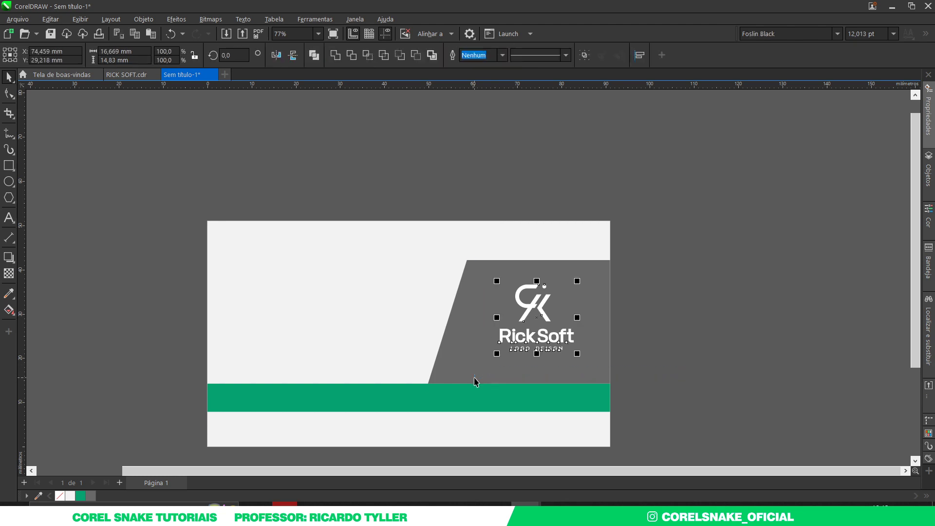
drag(579, 281, 573, 287)
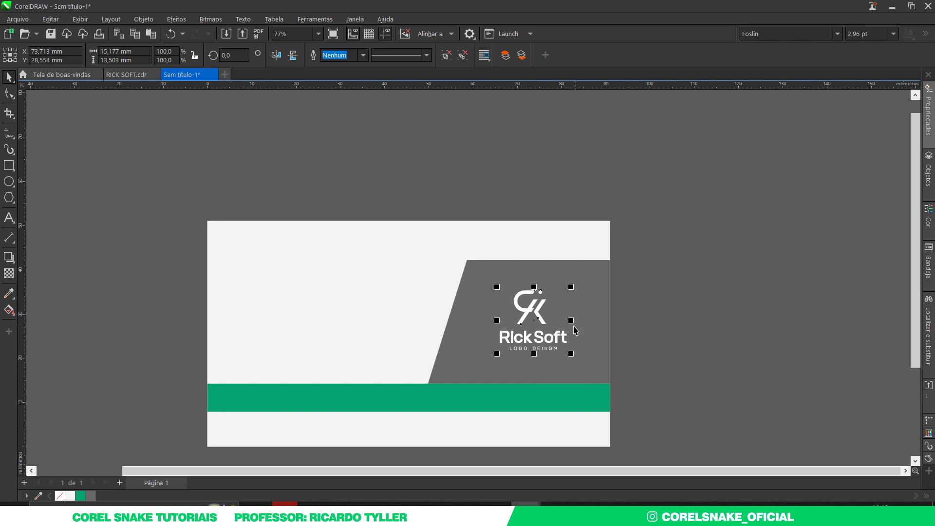
click(591, 325)
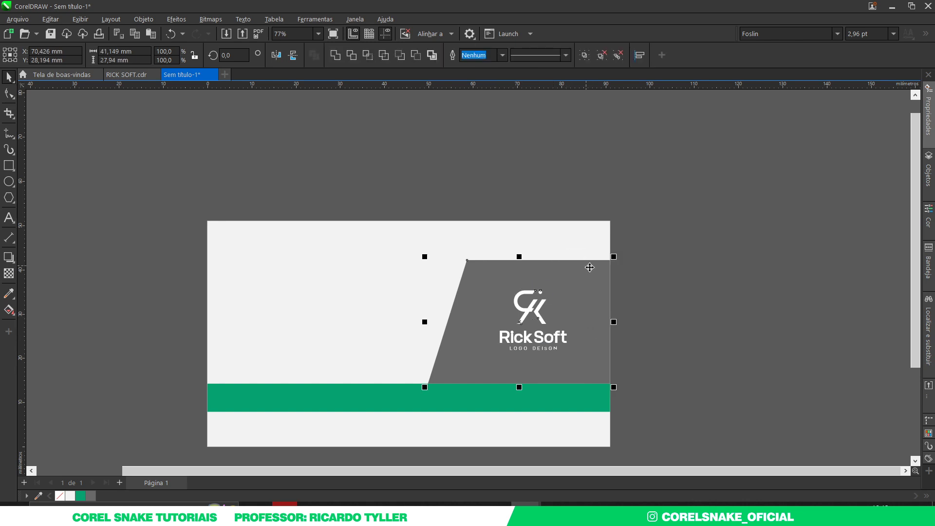
key(ctrl+z)
key(ctrl+z)
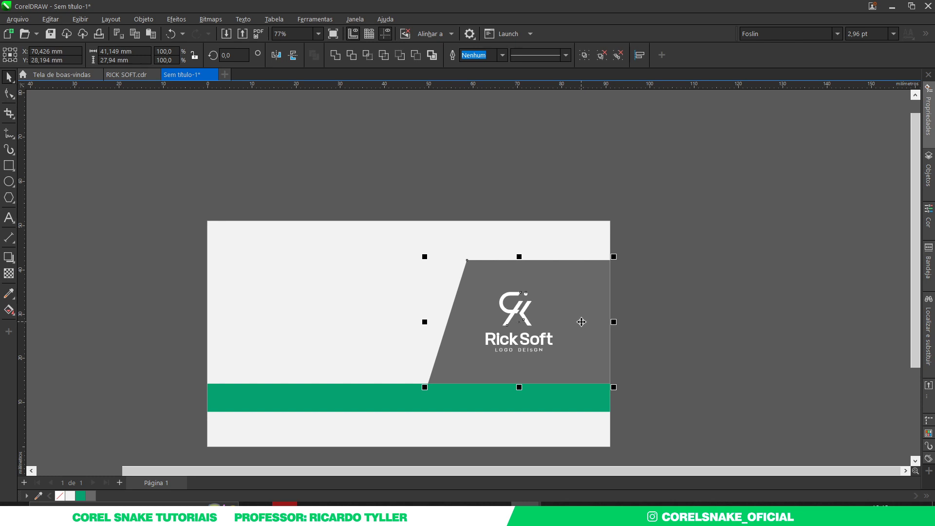
click(697, 328)
drag(647, 248, 459, 371)
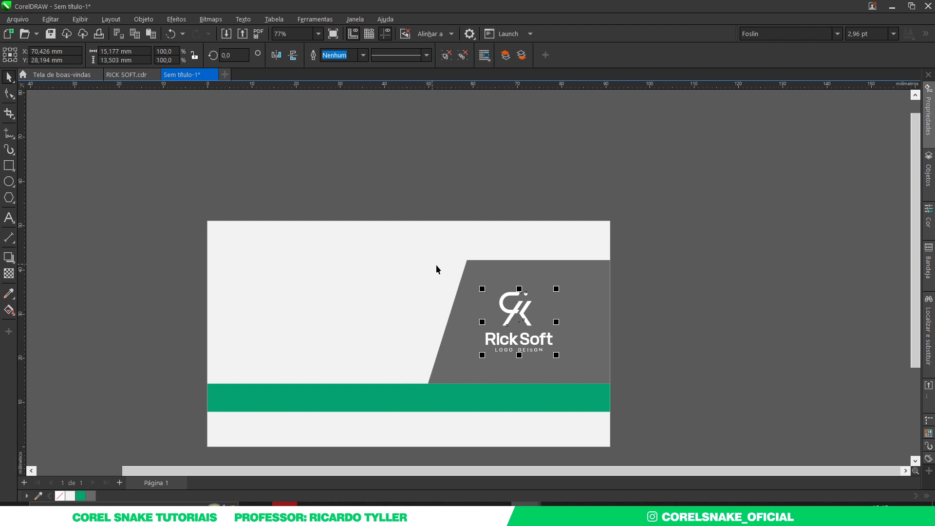
drag(514, 312, 544, 323)
click(671, 335)
scroll(548, 322, down, 2)
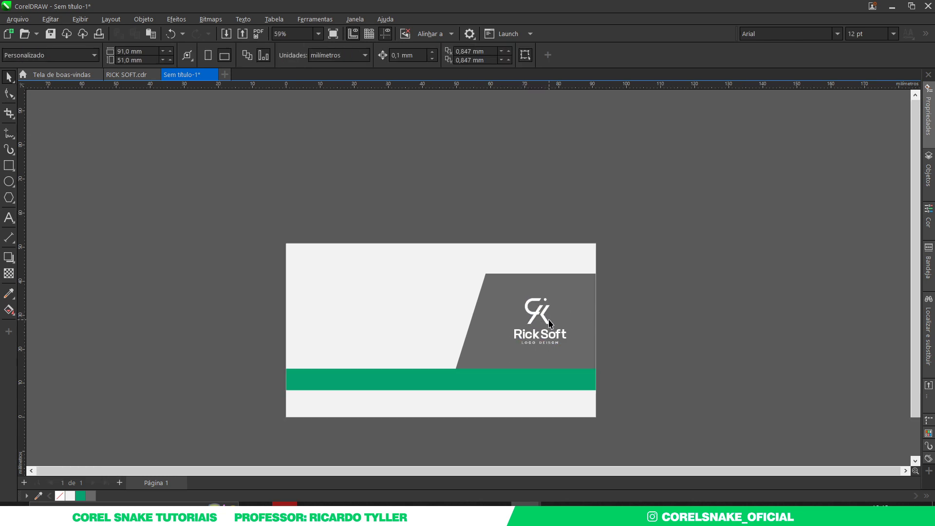
Shorten the green bar by pulling its right end leftward
scroll(495, 377, up, 2)
click(543, 383)
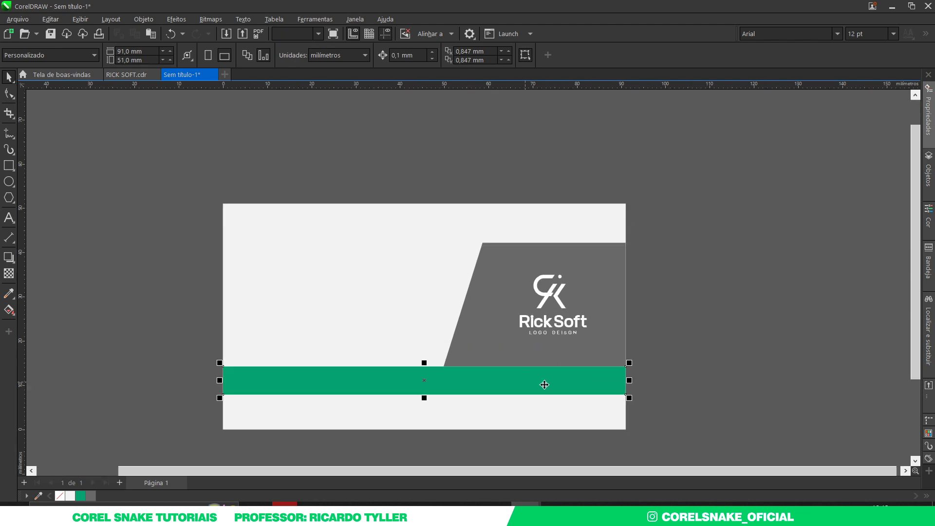
drag(630, 382, 509, 382)
click(748, 354)
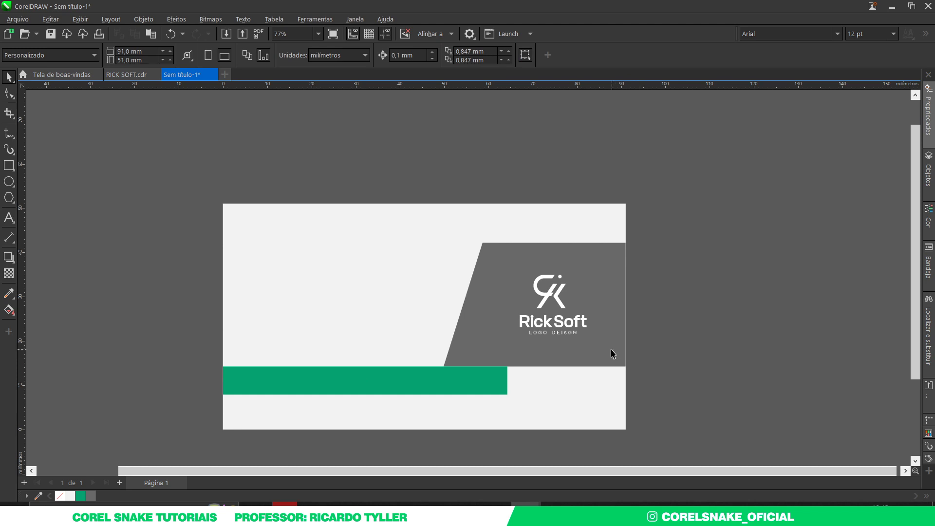
Trim the green bar's end with a copy of the grey parallelogram so it ends on a matching slant
click(493, 292)
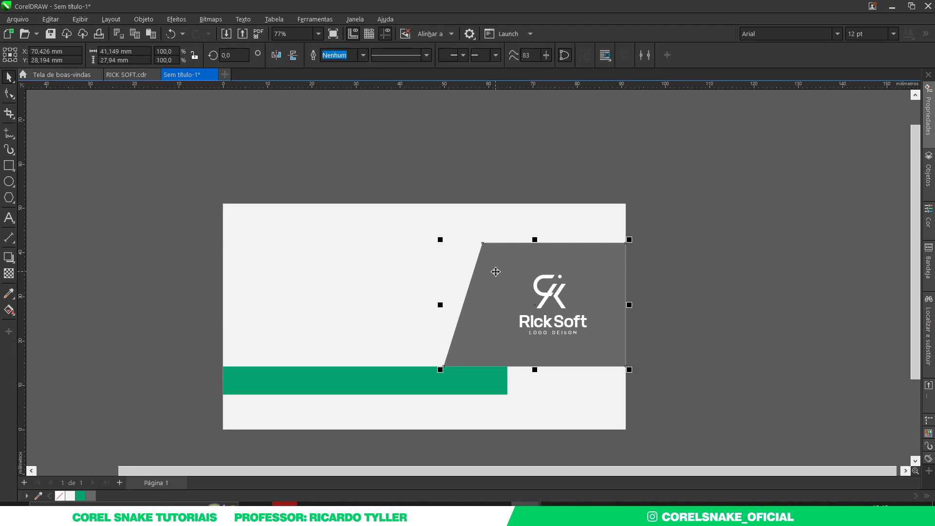
drag(498, 268, 535, 340)
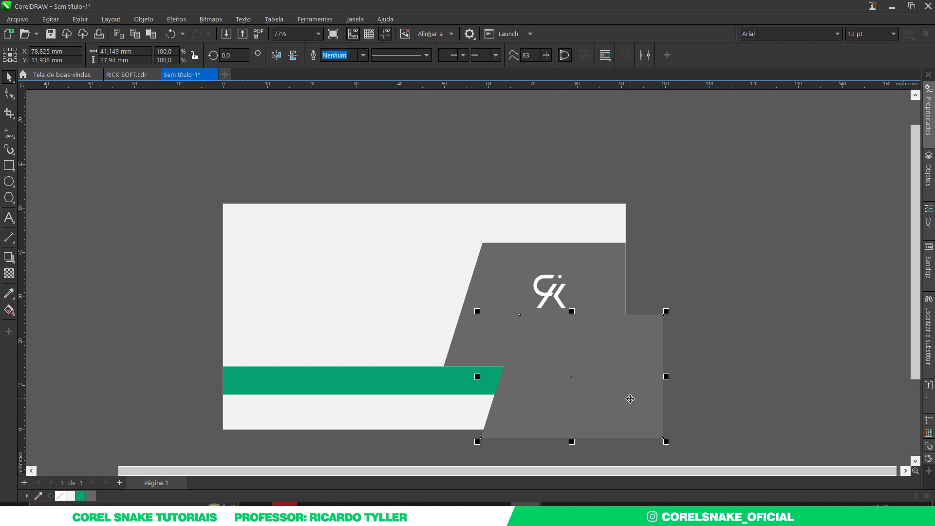
shift+click(398, 384)
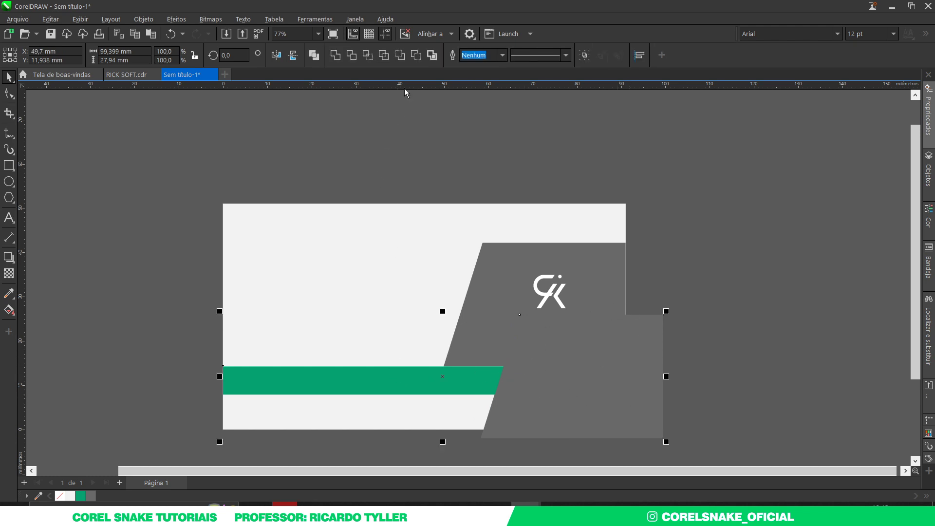
click(642, 319)
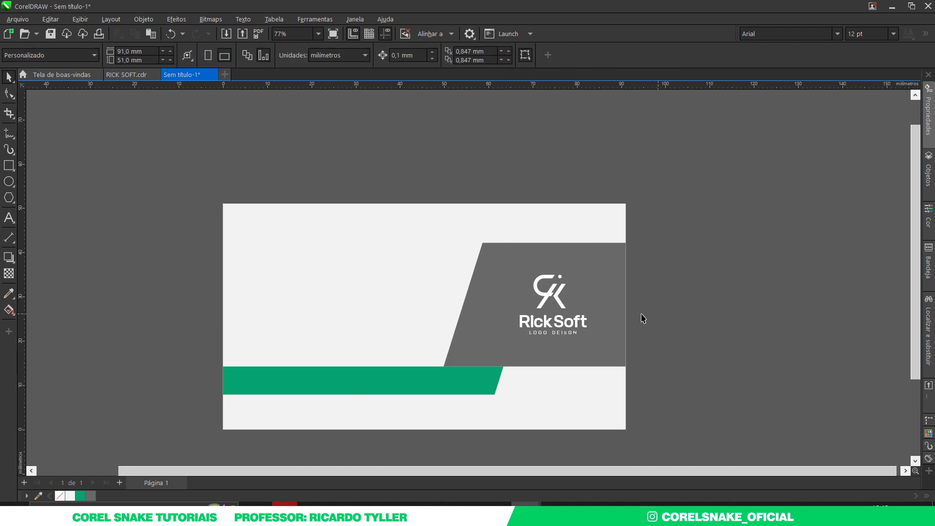
scroll(463, 340, down, 1)
scroll(429, 312, up, 1)
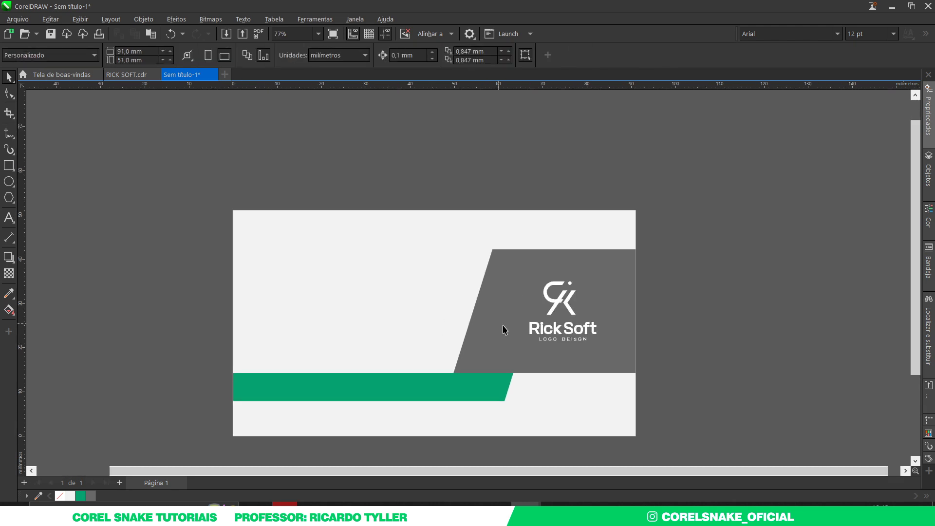
Ungroup the logo and copy the RickSoft text to the card's upper left, coloured green
click(557, 333)
key(ctrl+u)
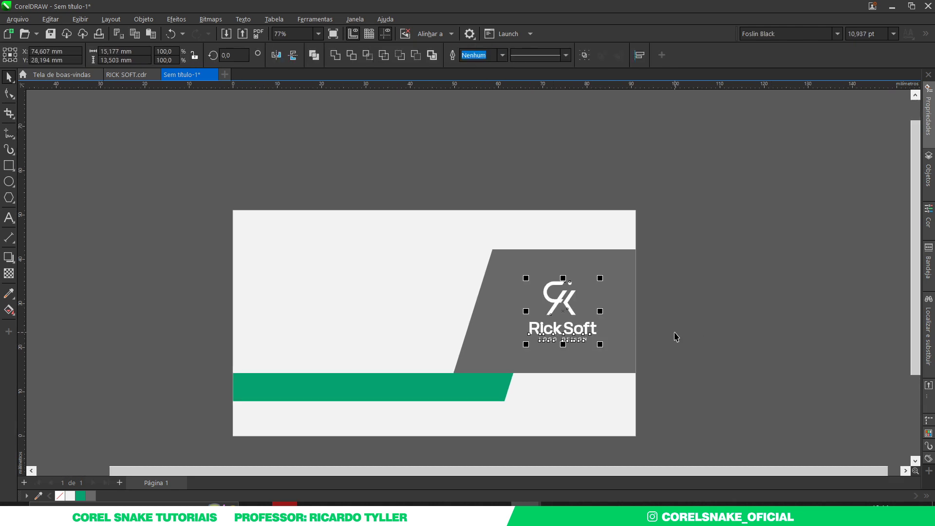
click(676, 336)
click(572, 332)
drag(572, 333, 314, 268)
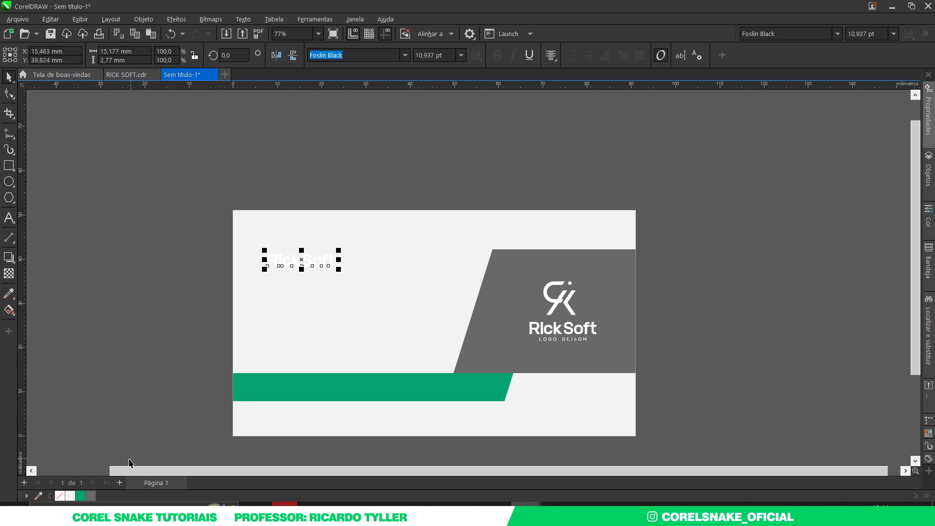
click(80, 495)
click(189, 263)
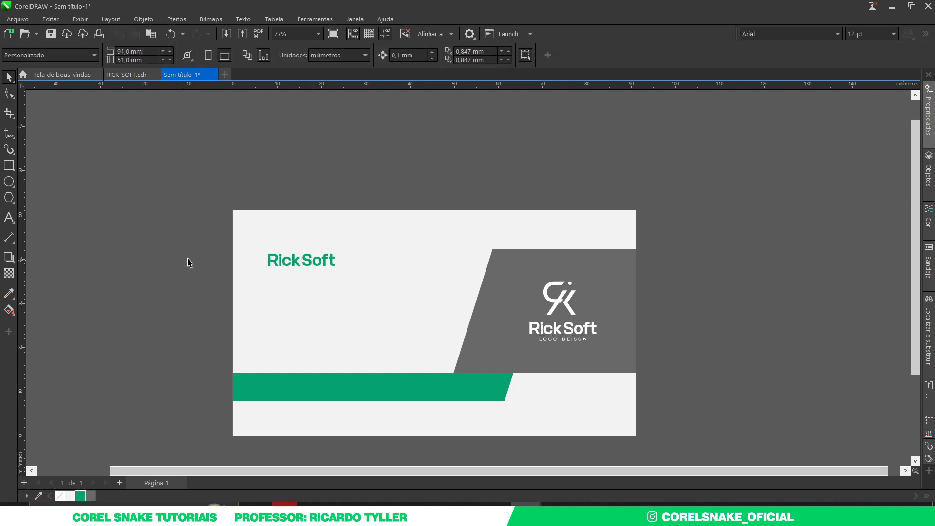
Enlarge the green RickSoft text to 14.338 pt, widen its letter spacing, and duplicate it below
double_click(282, 263)
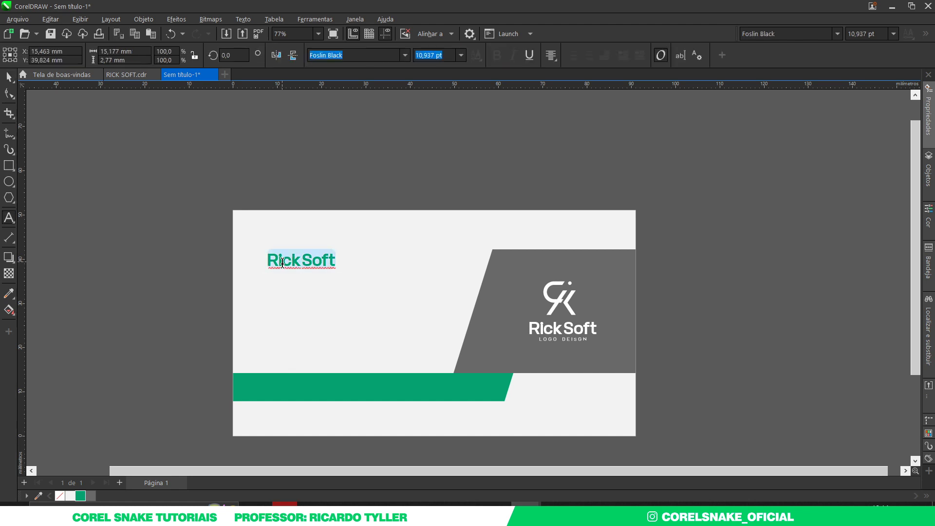
click(9, 76)
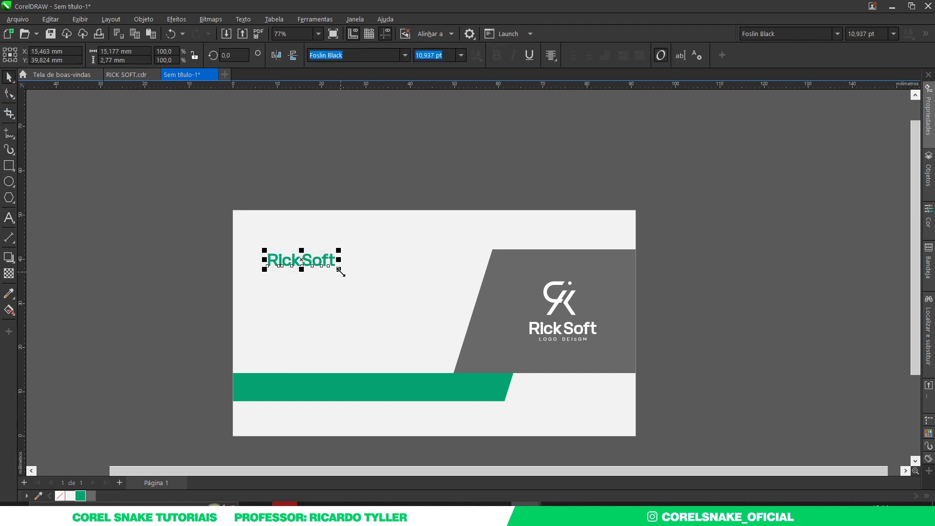
drag(340, 272, 360, 274)
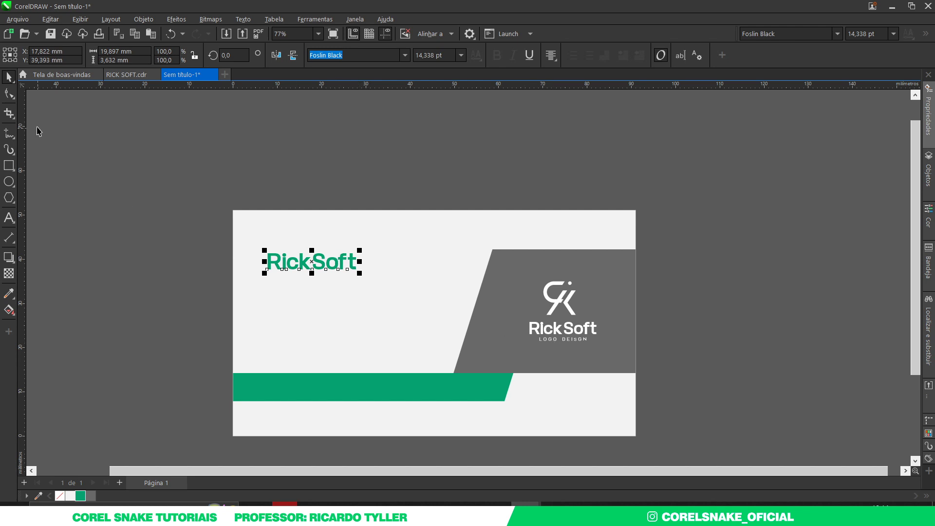
click(9, 93)
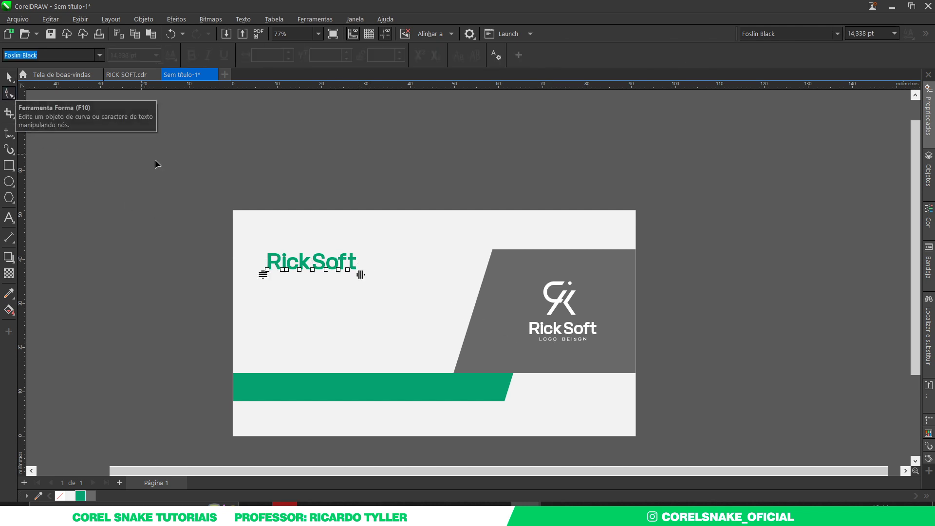
drag(361, 274, 364, 274)
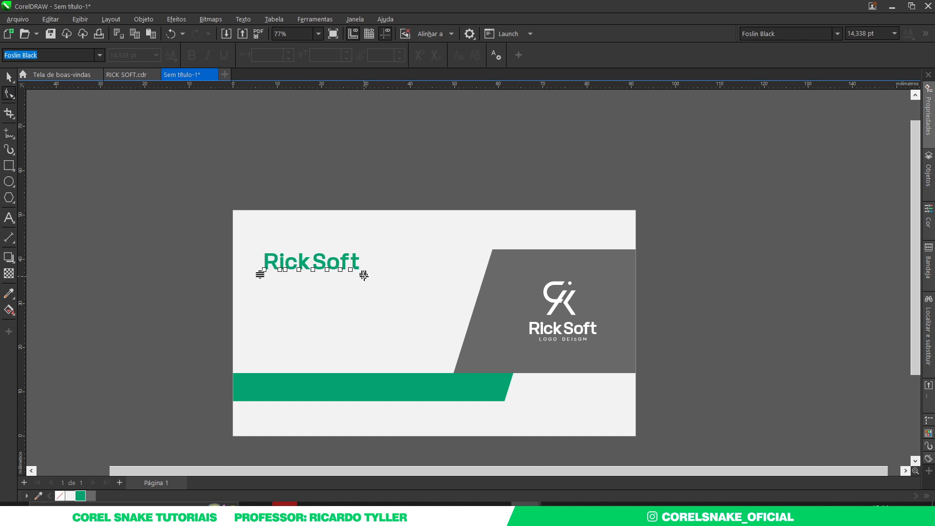
click(12, 79)
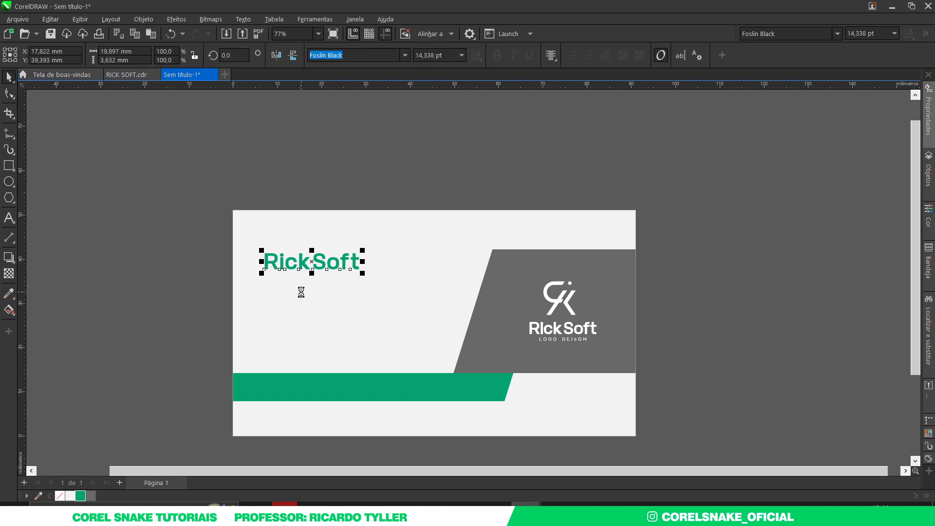
drag(322, 264, 322, 293)
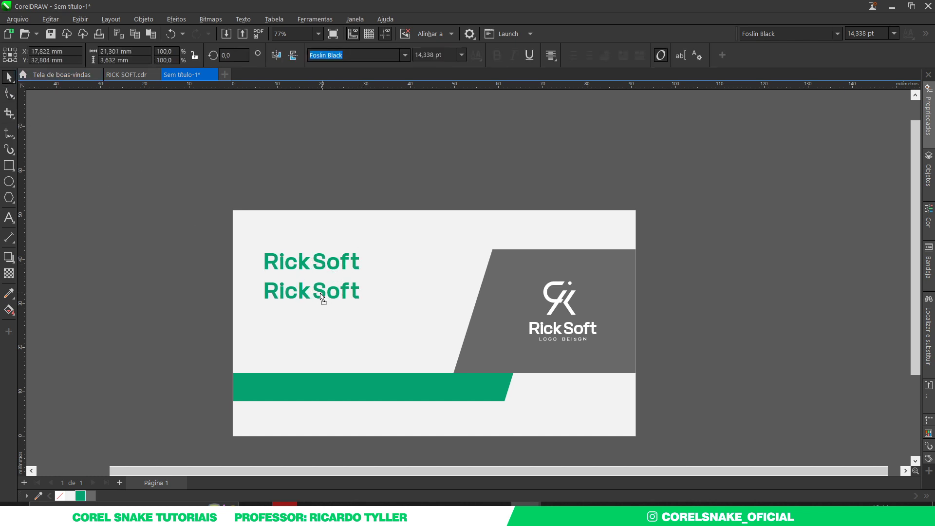
Place a copy of RickSoft just below, retype it as the designer's full name, and colour it grey
key(ctrl+z)
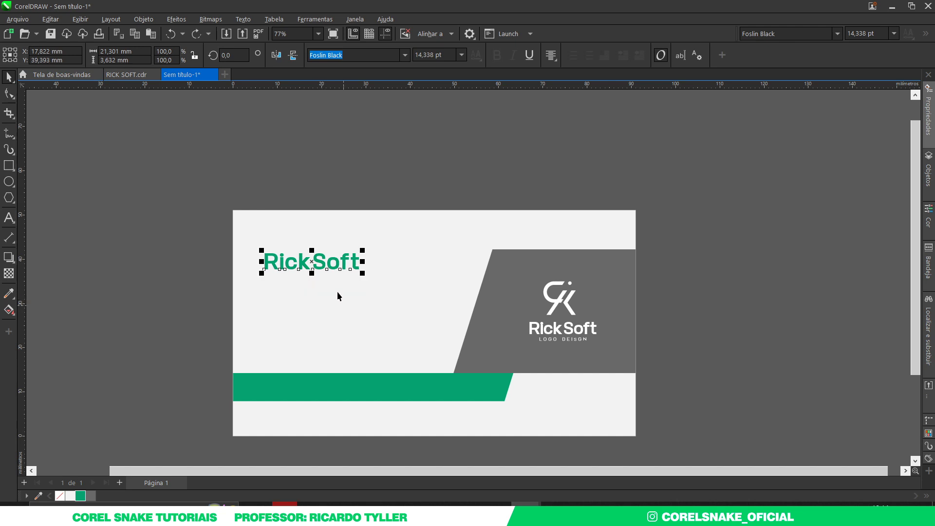
drag(322, 264, 323, 282)
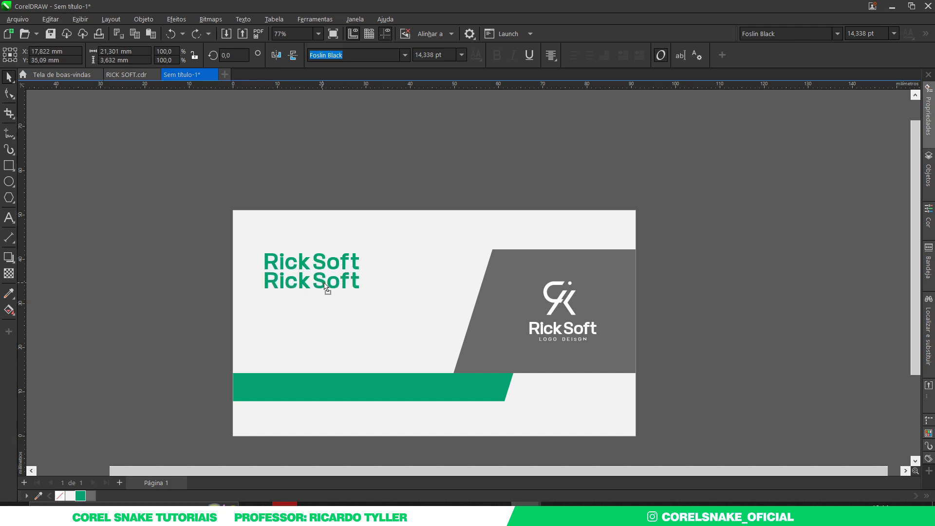
double_click(327, 290)
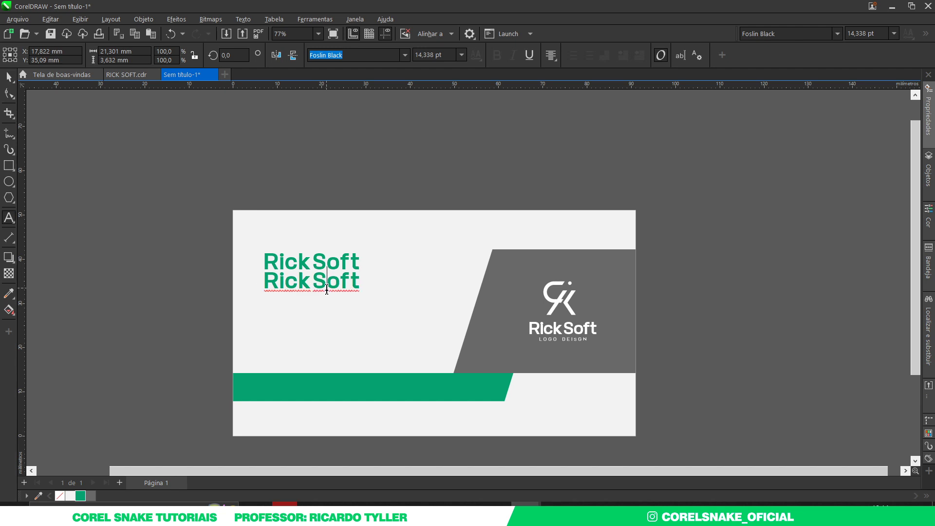
key(ctrl+a)
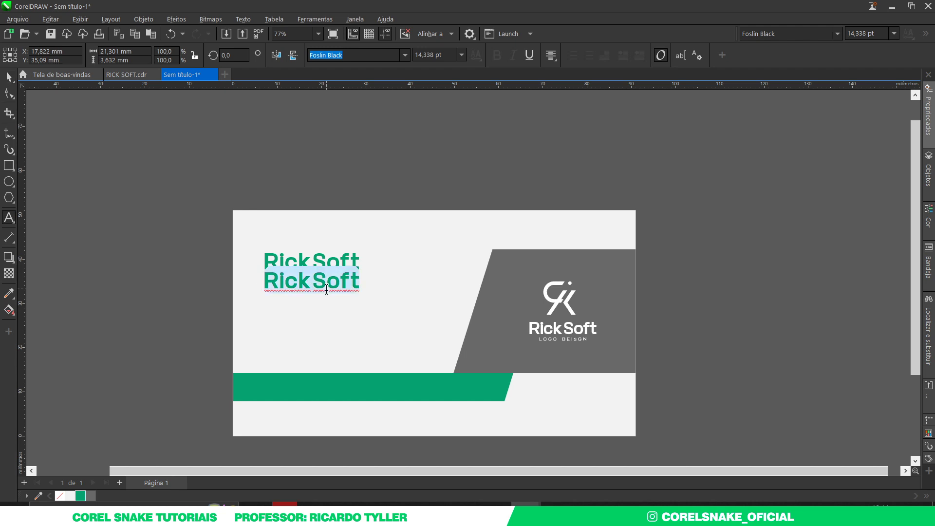
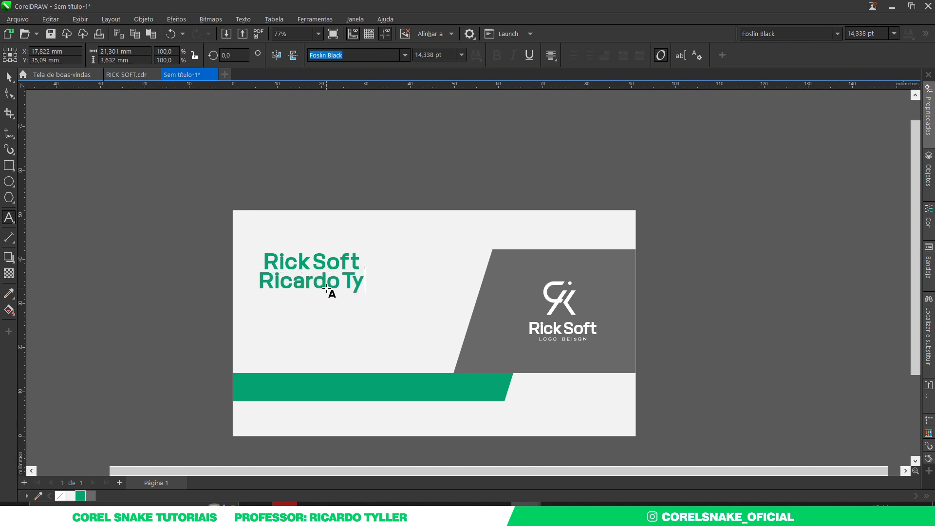
click(7, 77)
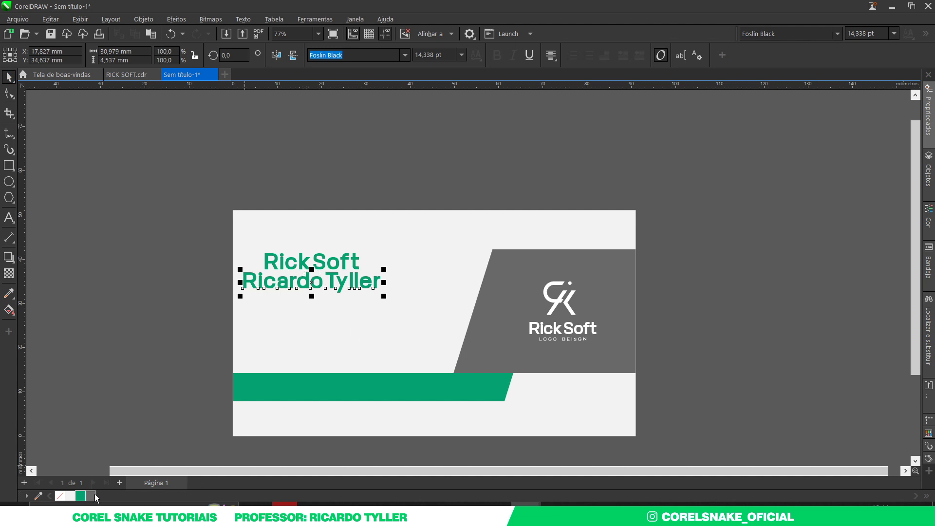
click(95, 496)
Scale the name line down to about half size, Foslin 7.104 pt
click(840, 34)
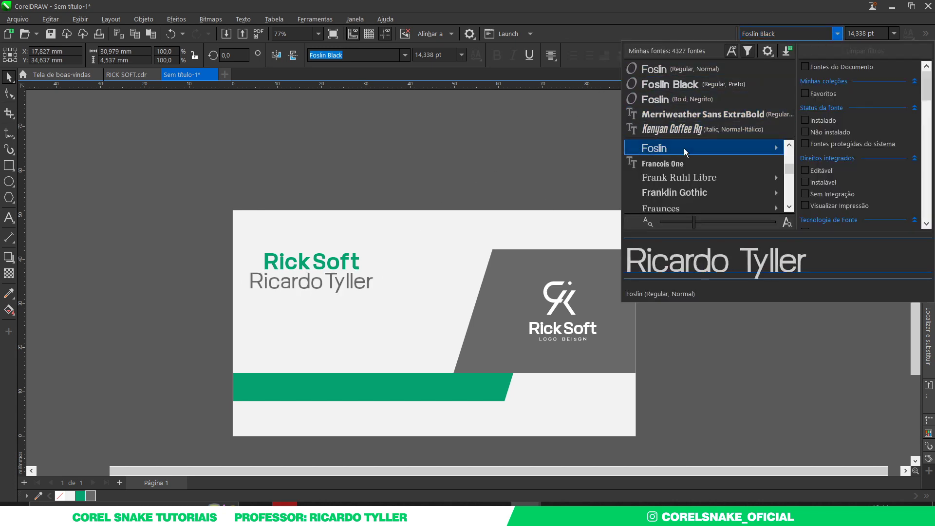
mouse_move(683, 148)
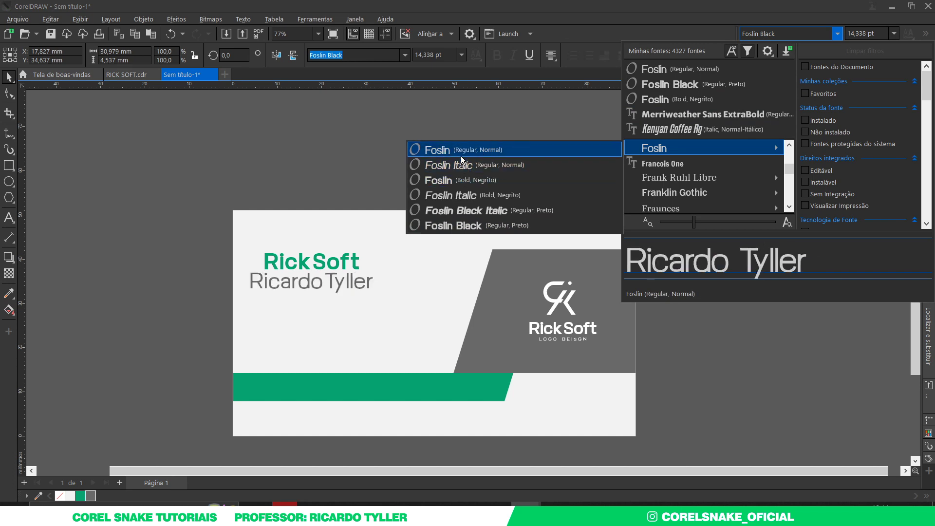
key(Escape)
drag(380, 296, 309, 276)
Move the name line directly under the Rick Soft header, left-aligned with it
scroll(321, 283, up, 4)
scroll(309, 276, down, 4)
drag(138, 203, 421, 325)
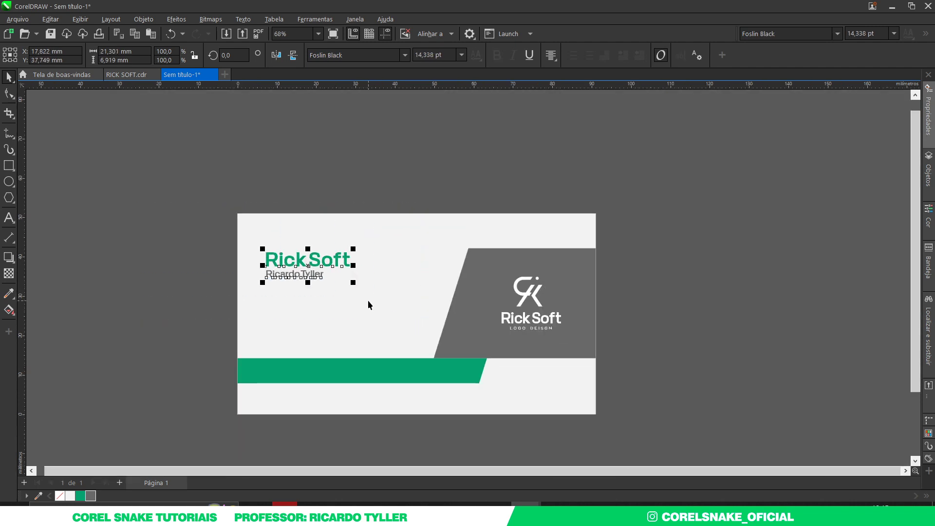
click(192, 253)
scroll(317, 338, up, 1)
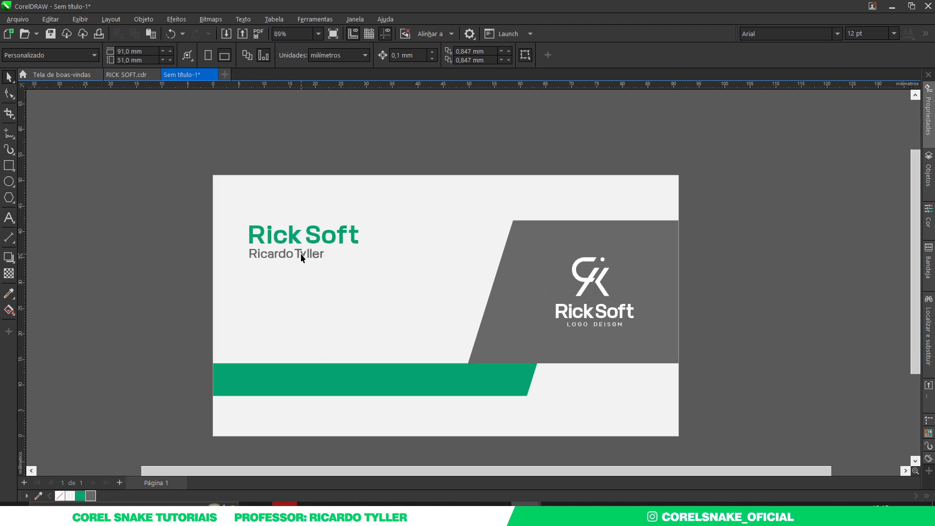
drag(307, 257, 325, 302)
click(313, 237)
double_click(307, 233)
Retype a copy of the Rick Soft header as the contact phone number
click(8, 76)
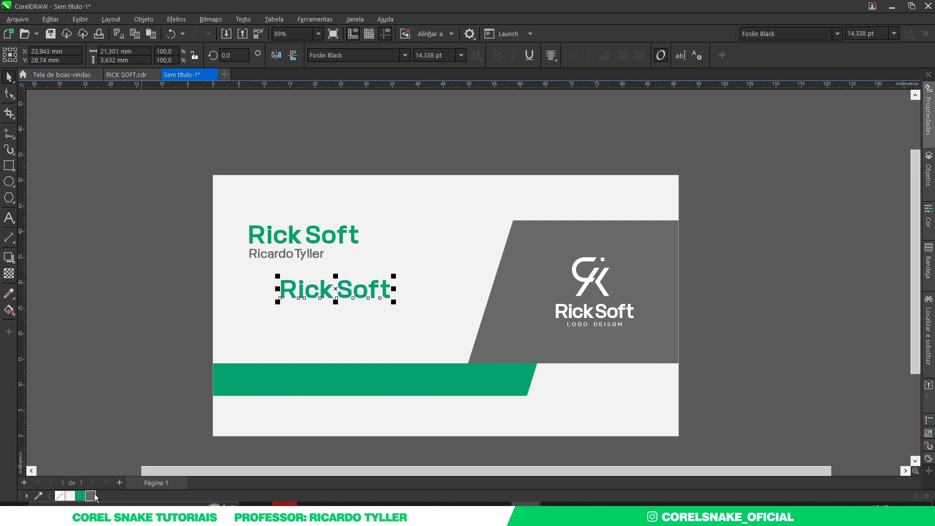
double_click(301, 294)
key(ctrl+a)
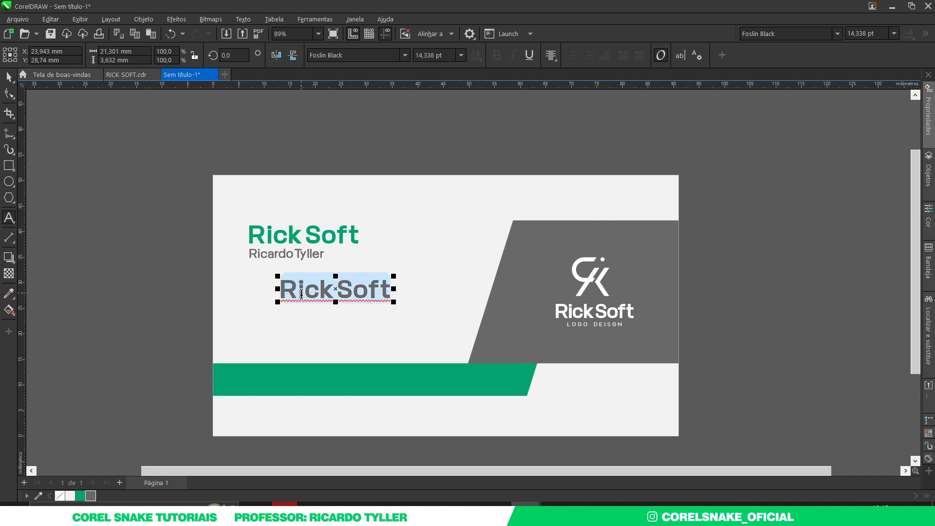
text(45)
key(BackSpace)
key(BackSpace)
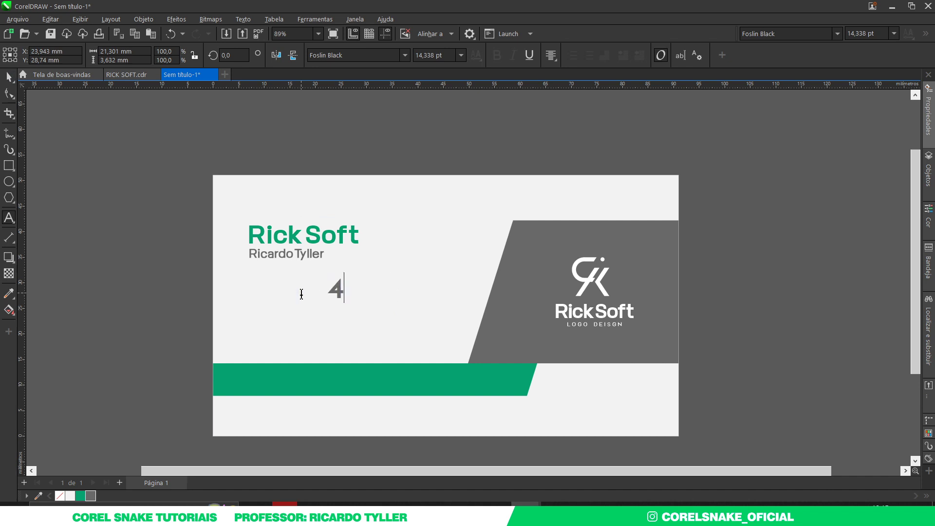
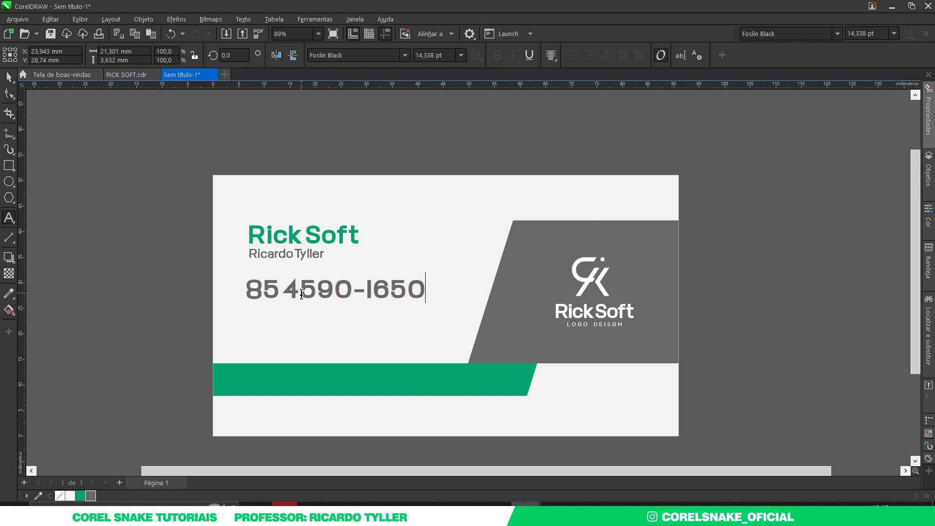
Shrink the phone number to about 9.5 pt and bring a copy of the name line beneath it
click(9, 77)
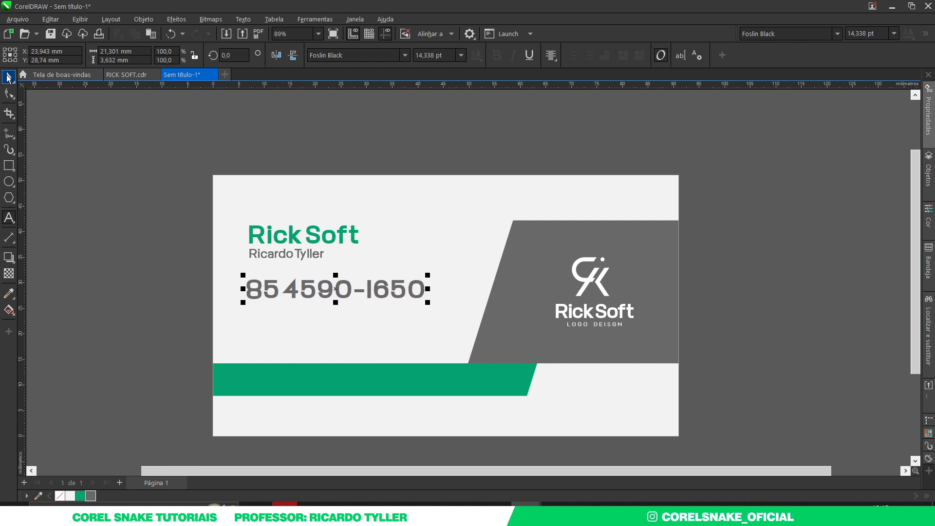
drag(427, 305, 403, 299)
drag(313, 254, 341, 308)
Turn the name copy into the social-media handle and left-align it with the phone number
right_click(349, 309)
double_click(341, 308)
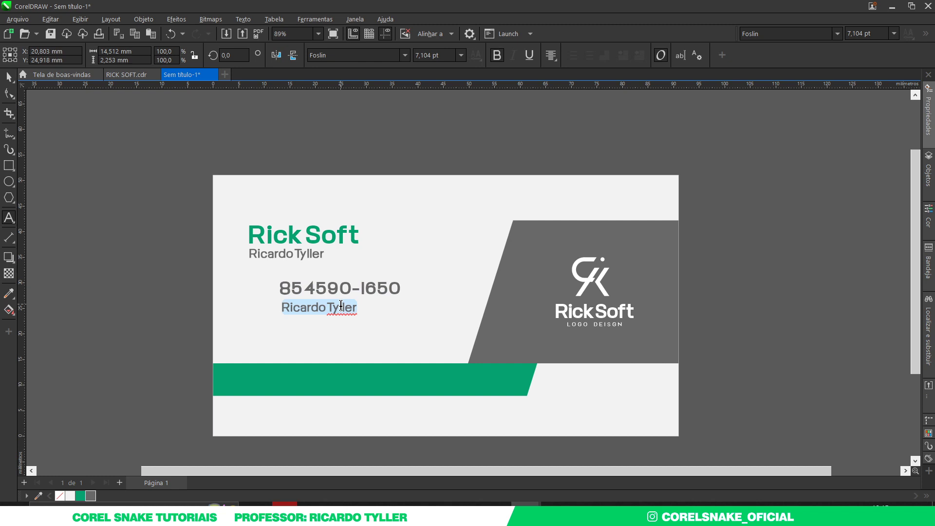
text(corelsnake)
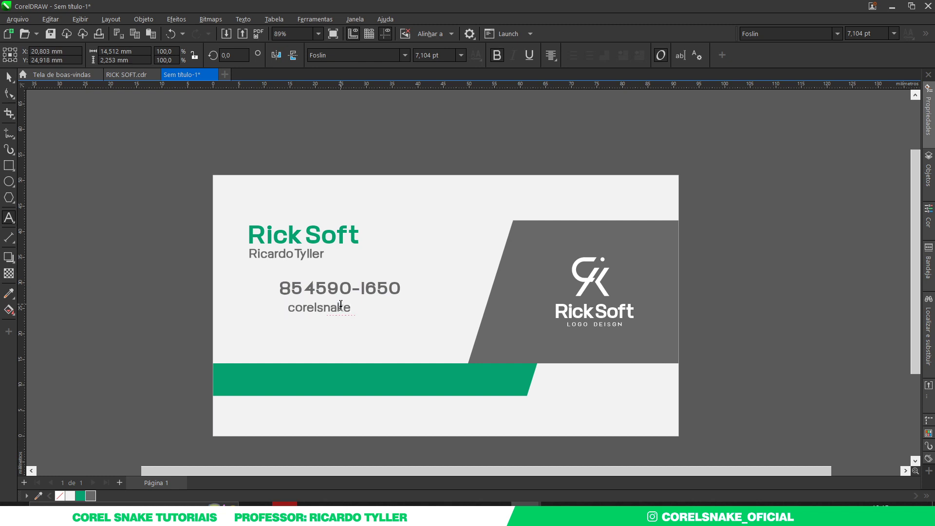
text(_oficial)
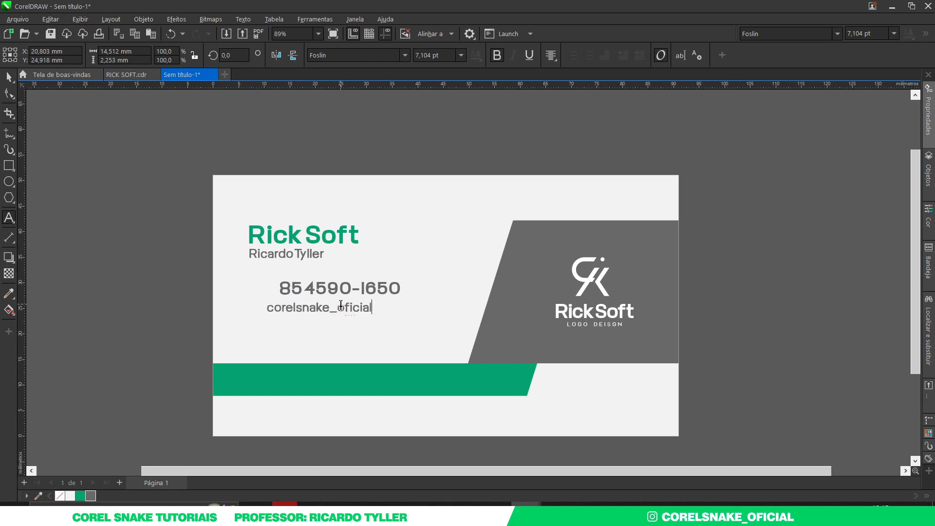
click(9, 77)
drag(144, 262, 478, 344)
key(l)
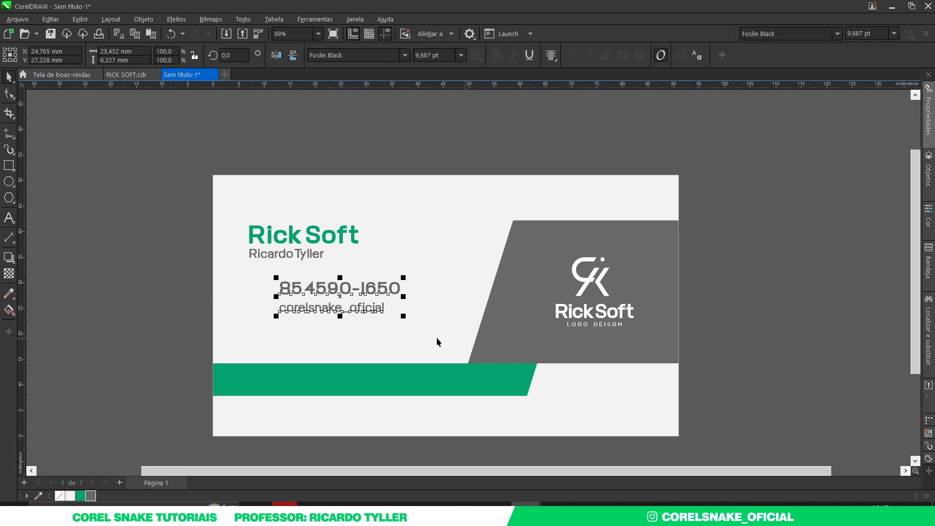
click(148, 299)
Add a copy of the handle line below and retype it as the YouTube channel address
drag(317, 312, 322, 334)
double_click(320, 329)
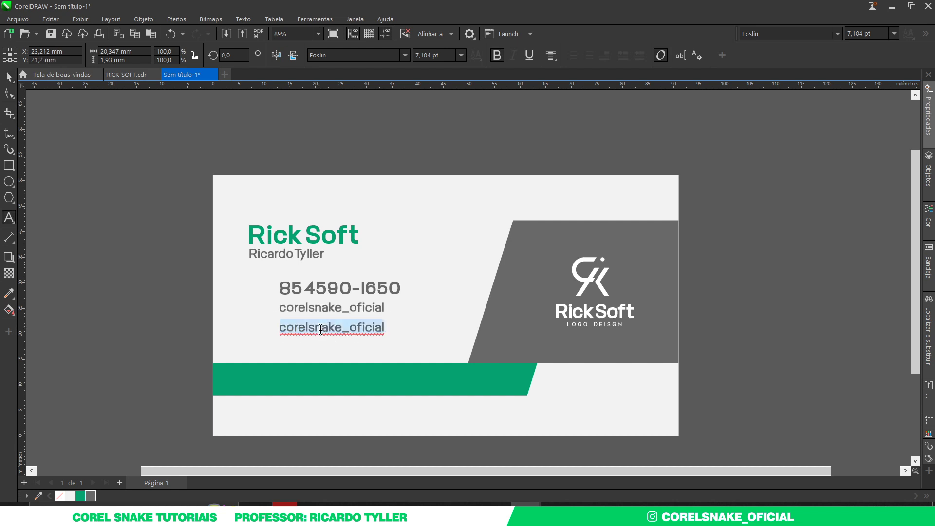
text(youy)
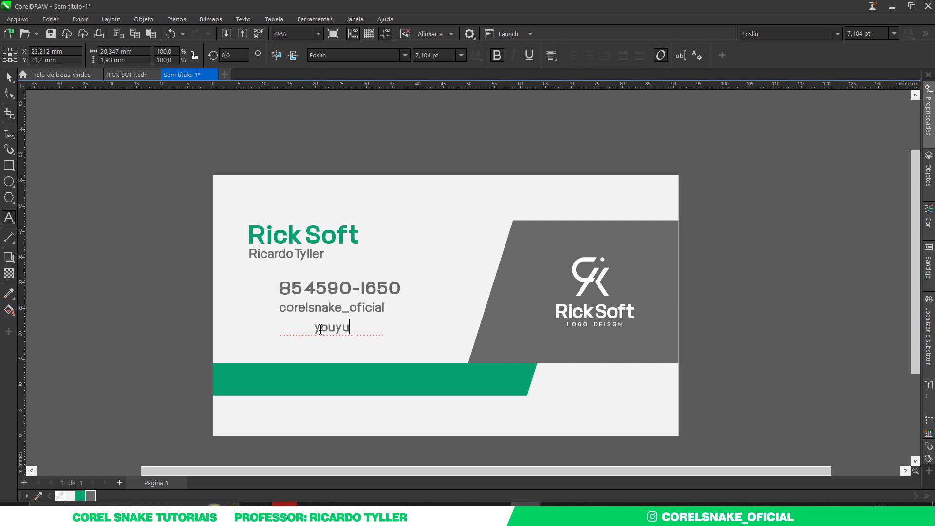
key(BackSpace)
text(tube.com)
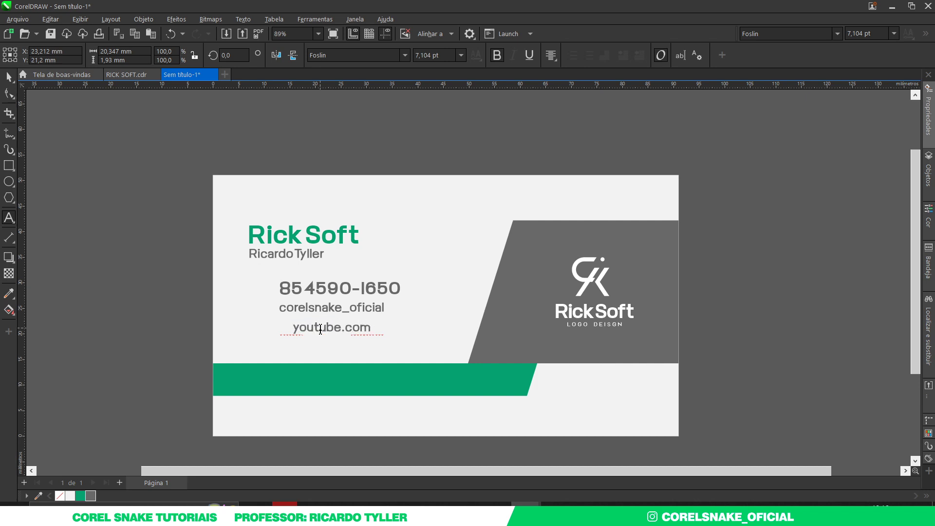
text(/corelsnake)
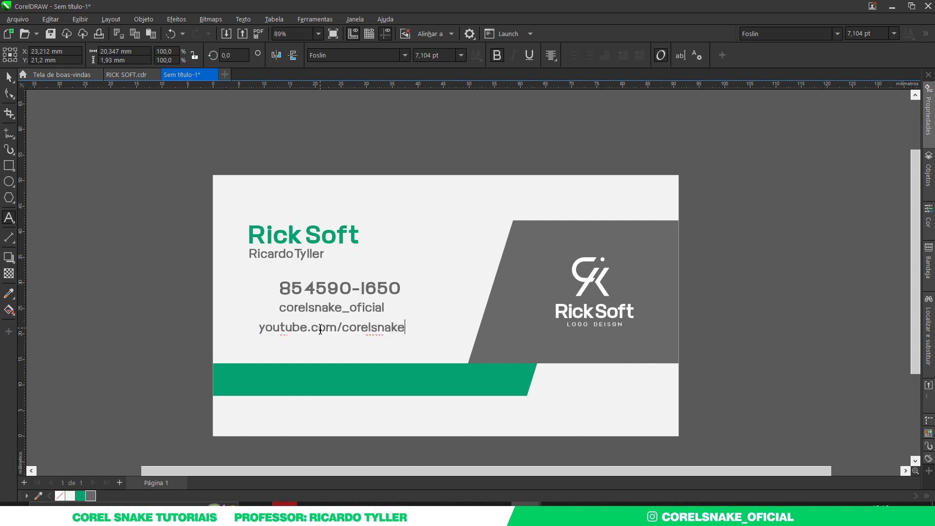
click(8, 76)
click(103, 244)
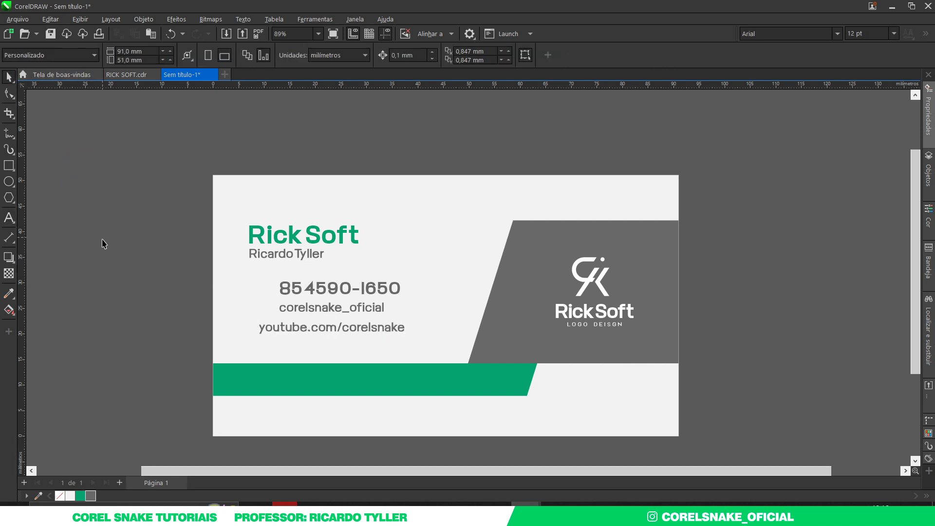
drag(103, 244, 484, 371)
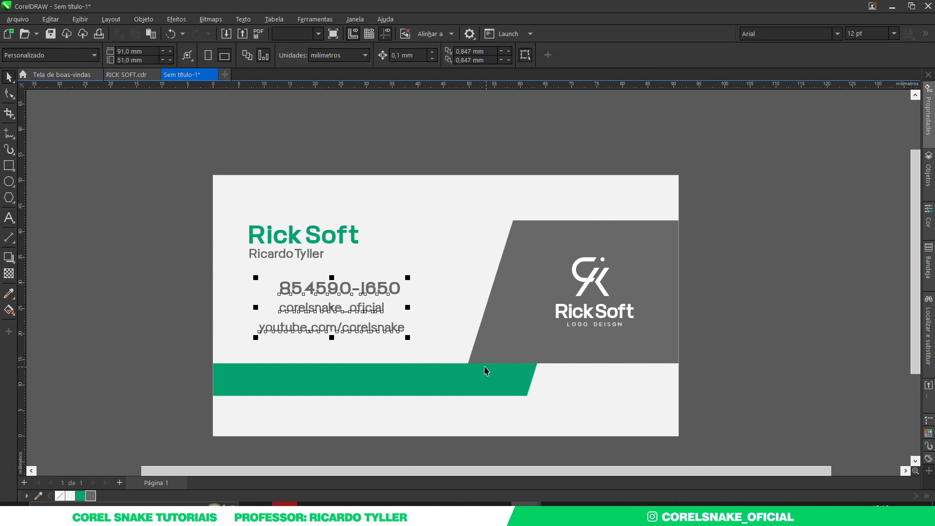
key(l)
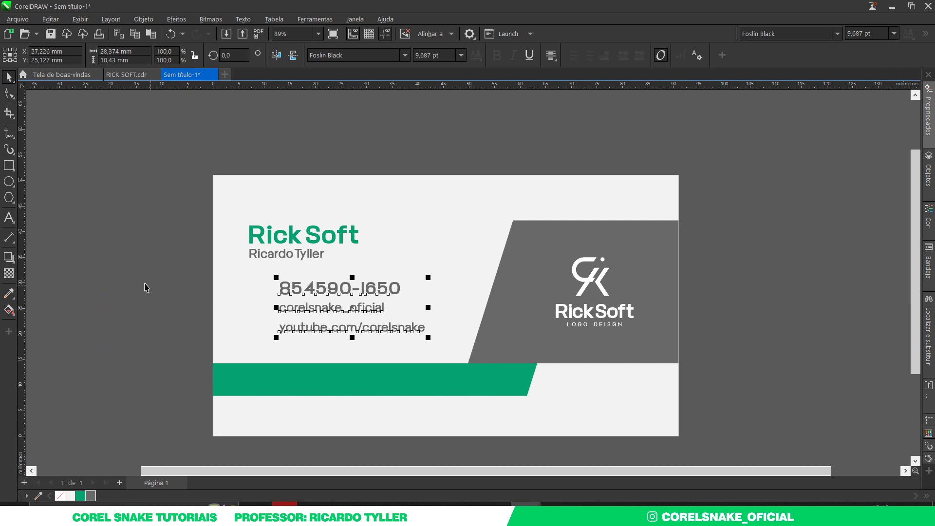
click(144, 287)
scroll(306, 309, up, 3)
click(320, 308)
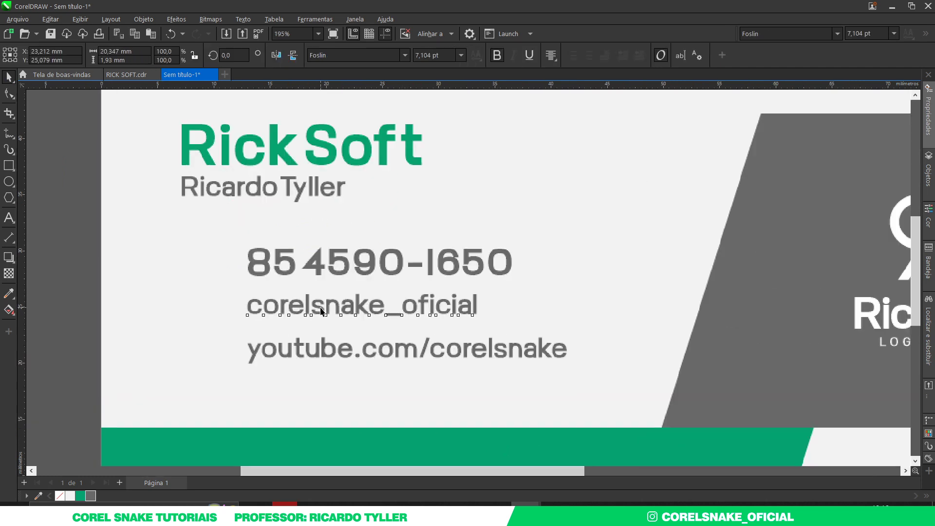
scroll(108, 252, down, 2)
click(109, 252)
drag(154, 276, 557, 371)
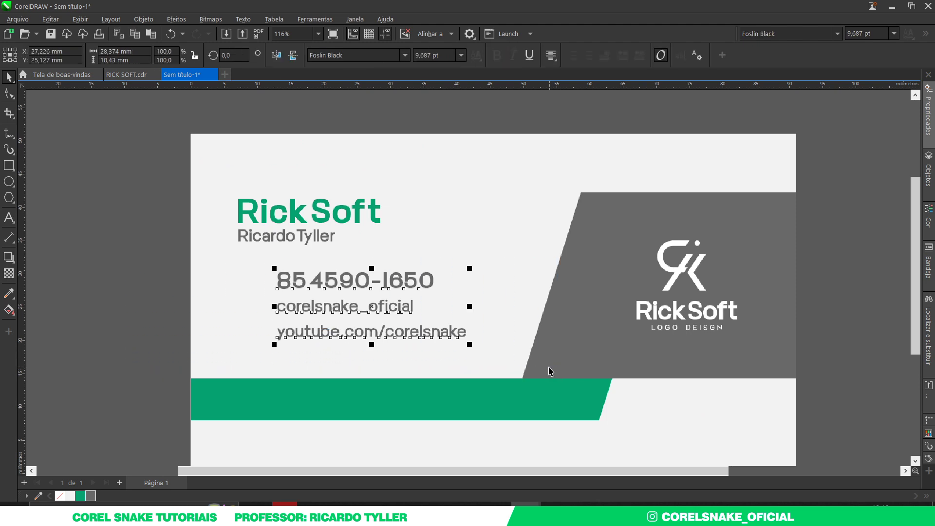
click(132, 278)
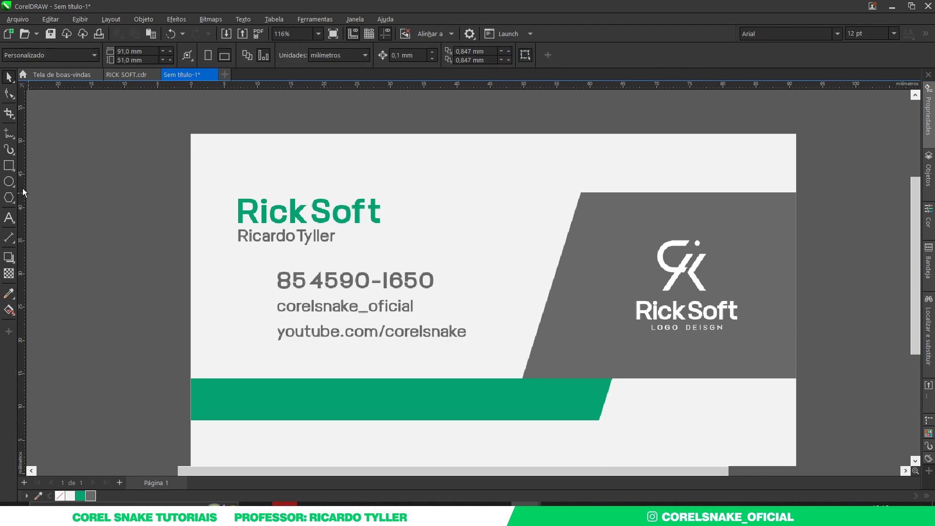
click(8, 181)
Draw a small grey circle with no outline and place it left of the phone number
scroll(283, 290, up, 3)
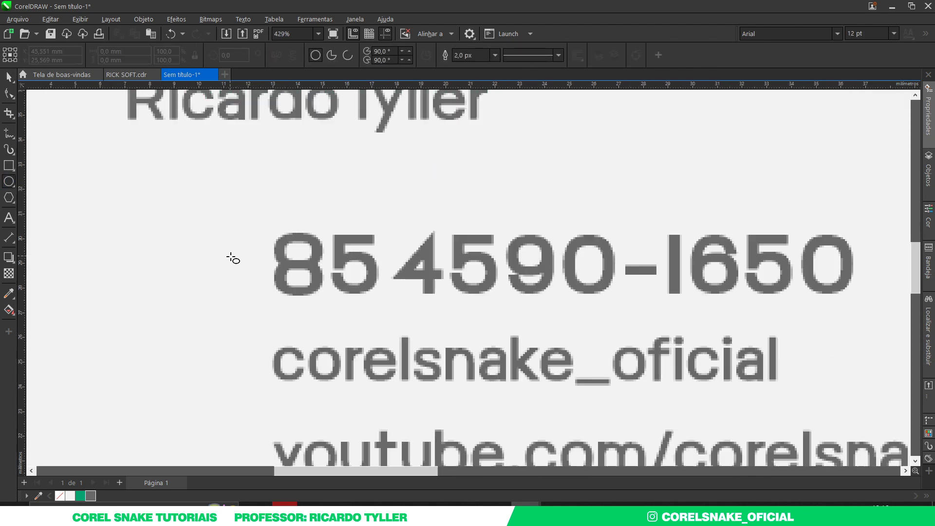
drag(233, 252, 256, 275)
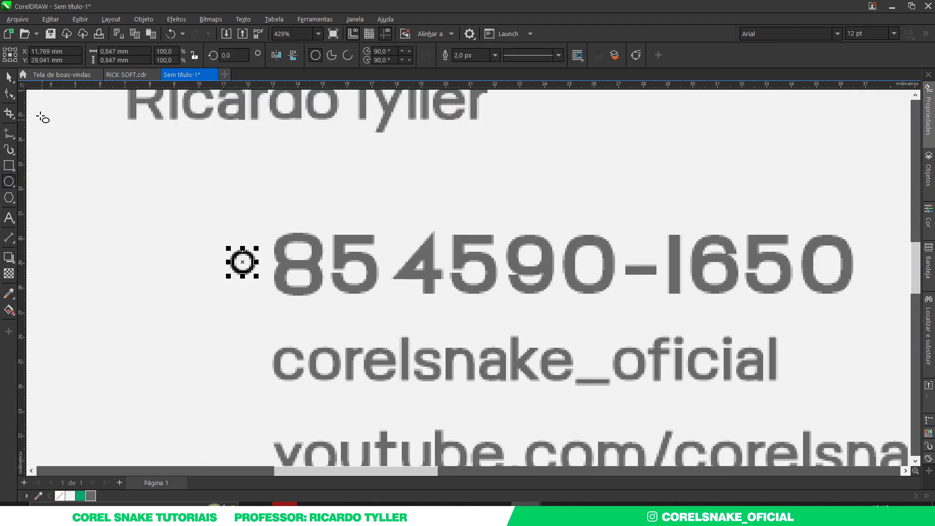
click(9, 77)
click(90, 495)
right_click(60, 495)
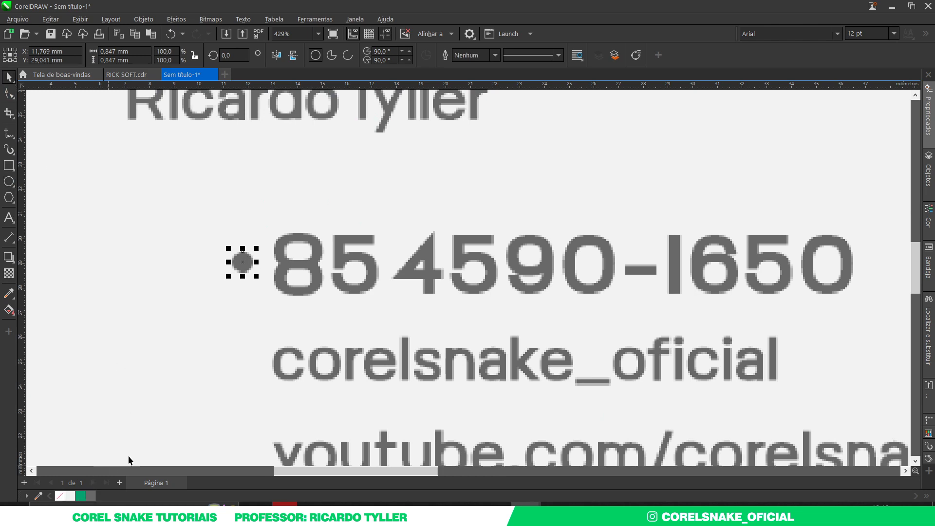
scroll(261, 277, up, 3)
drag(236, 240, 210, 258)
Place copies of the grey bullet beside the handle and YouTube lines
scroll(331, 296, down, 3)
scroll(331, 296, down, 3)
scroll(309, 328, up, 3)
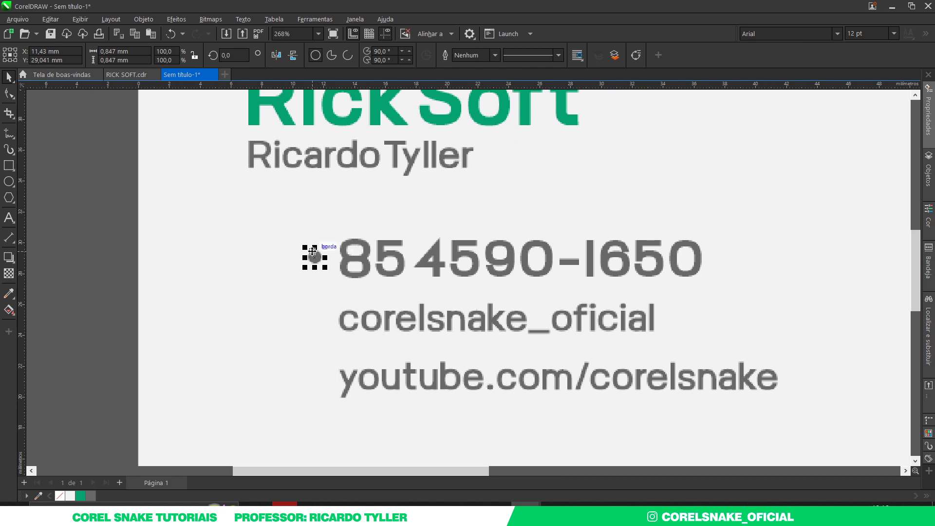
drag(317, 291, 315, 380)
scroll(315, 380, down, 3)
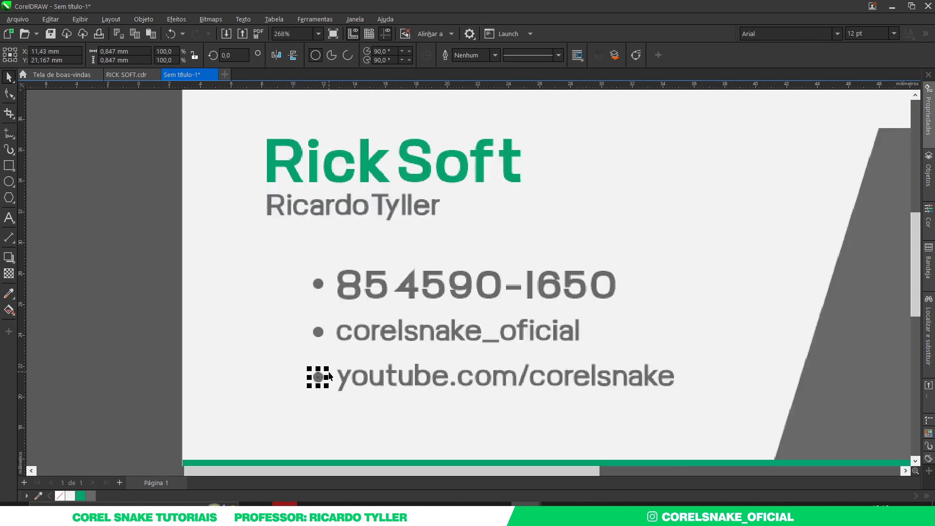
click(213, 348)
scroll(346, 401, up, 1)
scroll(276, 354, down, 2)
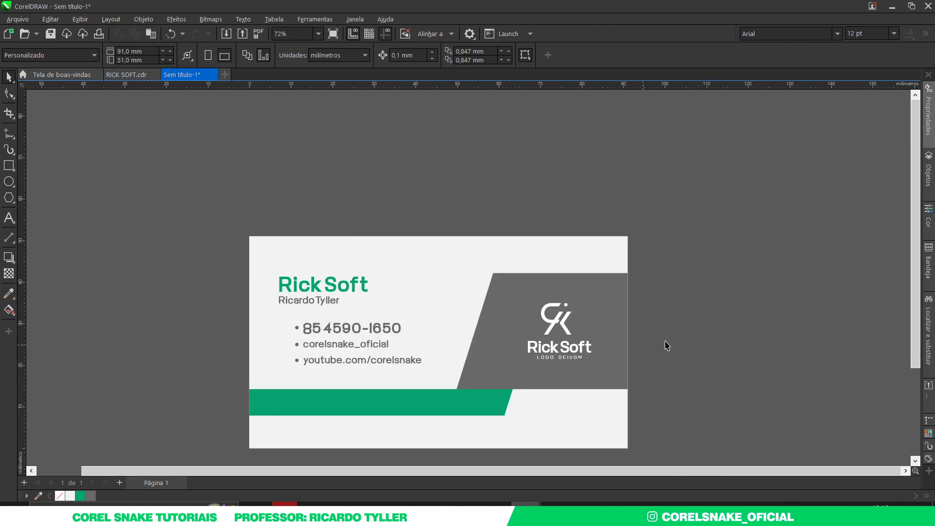
scroll(715, 330, up, 2)
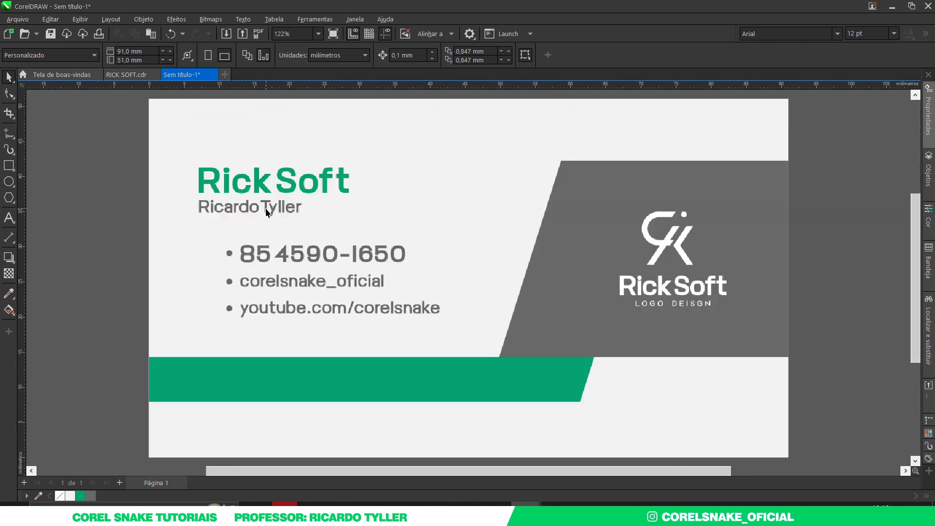
drag(266, 212, 335, 387)
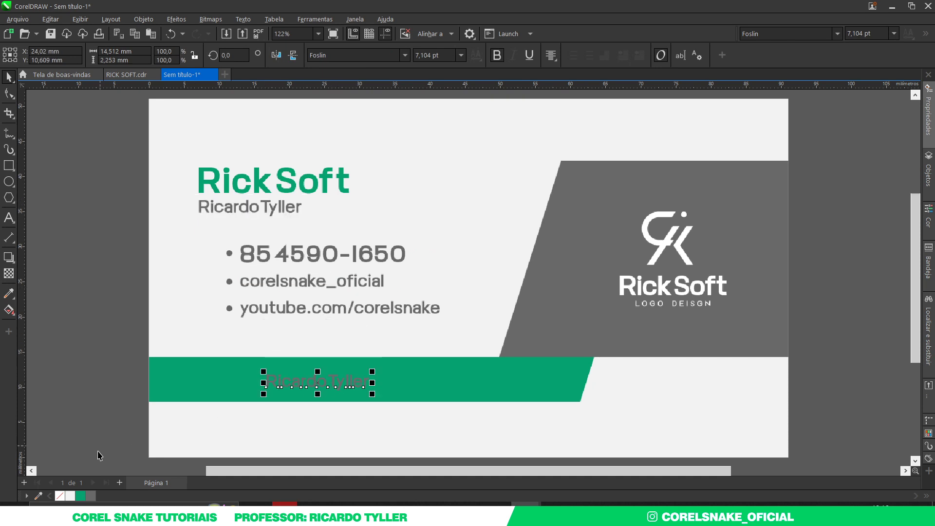
click(70, 496)
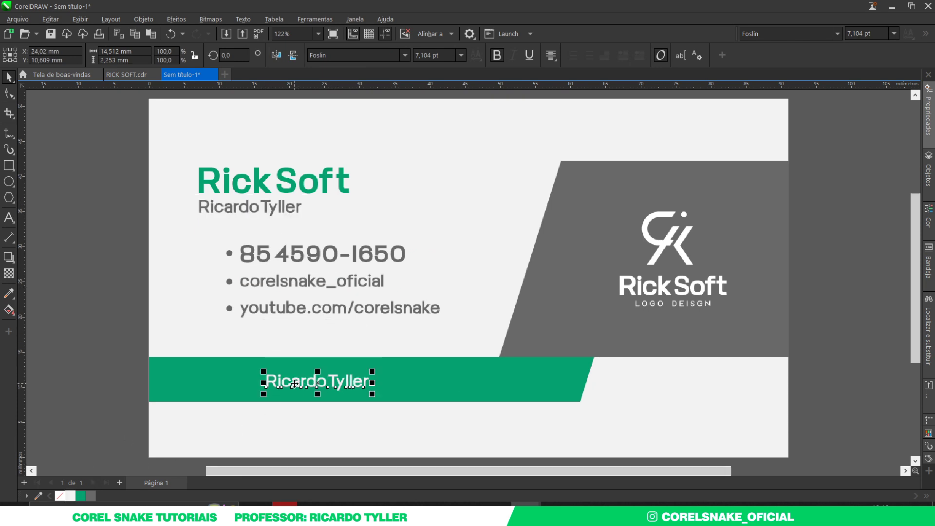
double_click(294, 383)
key(ctrl+a)
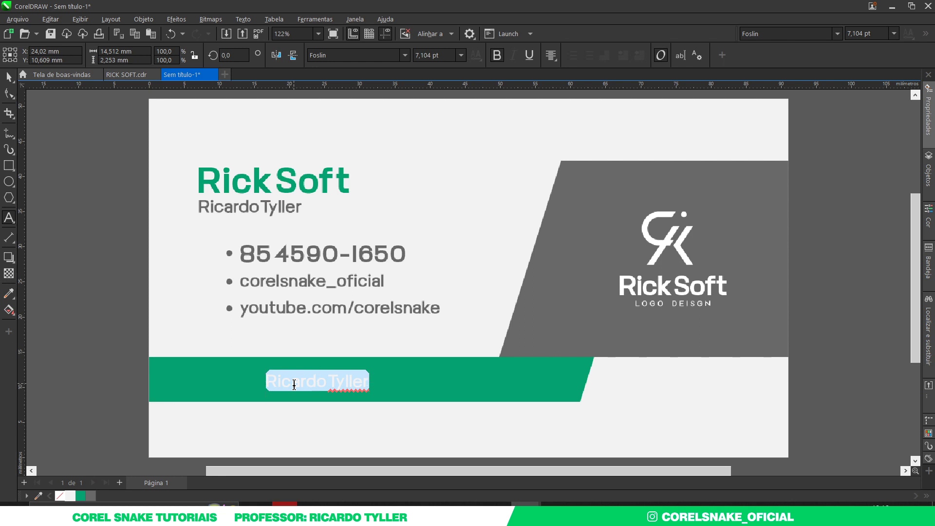
text(Obrigado )
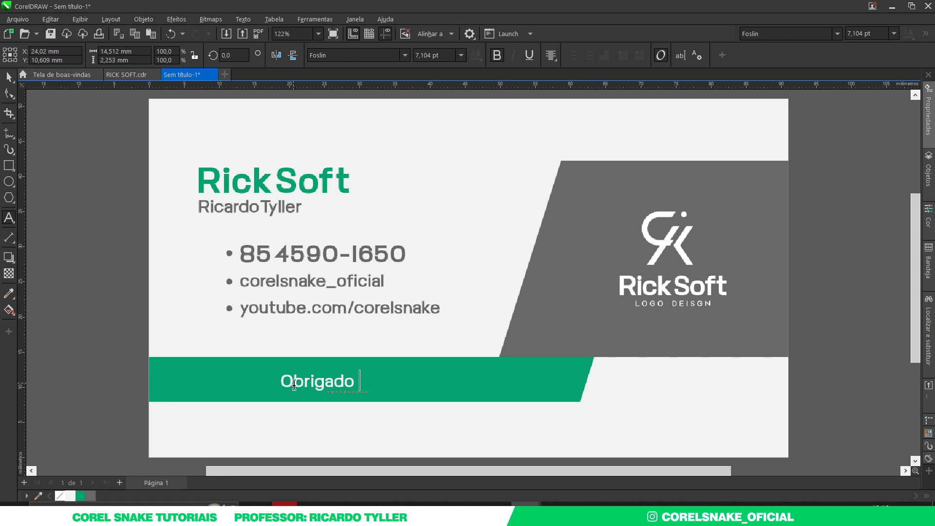
text(por)
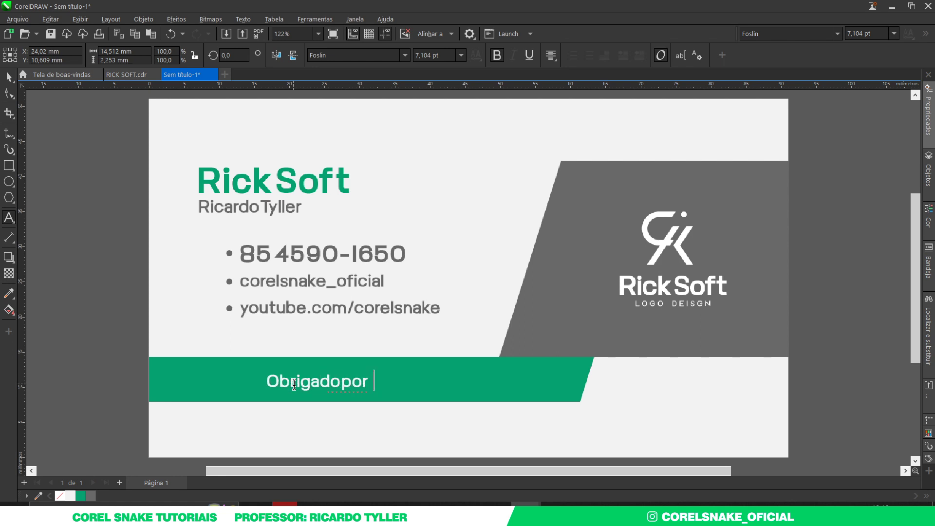
key(BackSpace)
key(BackSpace)
key(BackSpace)
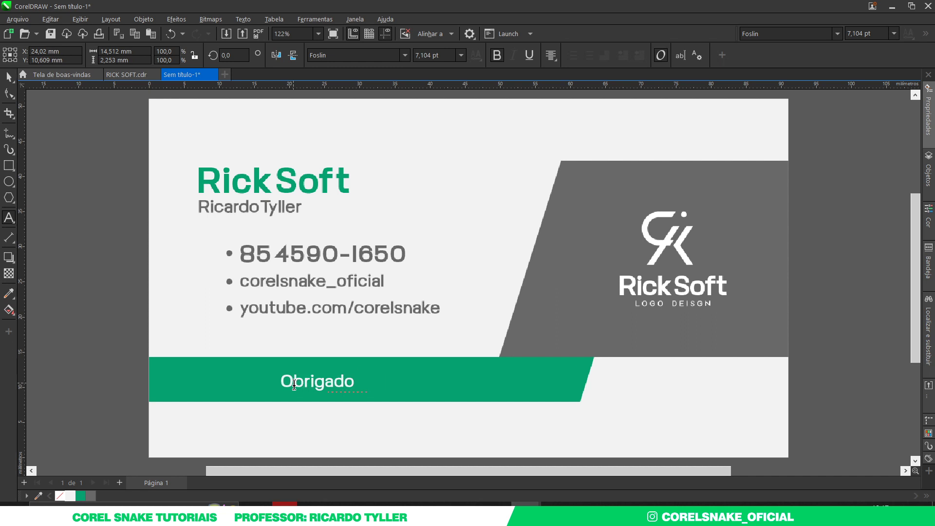
text(porassisti)
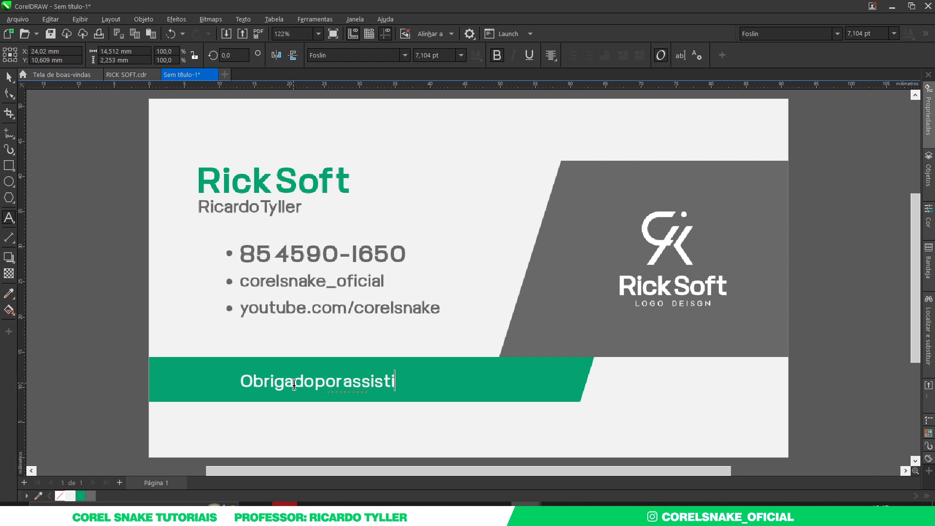
text(r ao video)
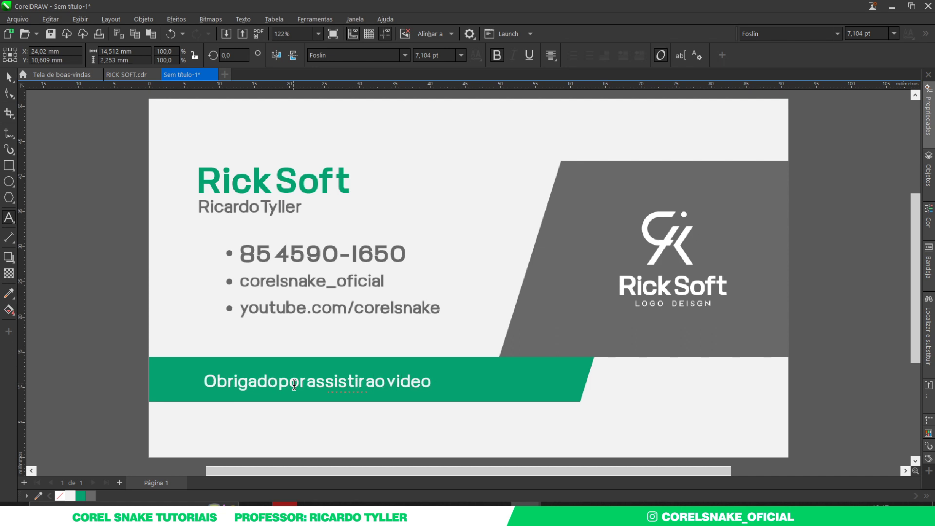
click(8, 77)
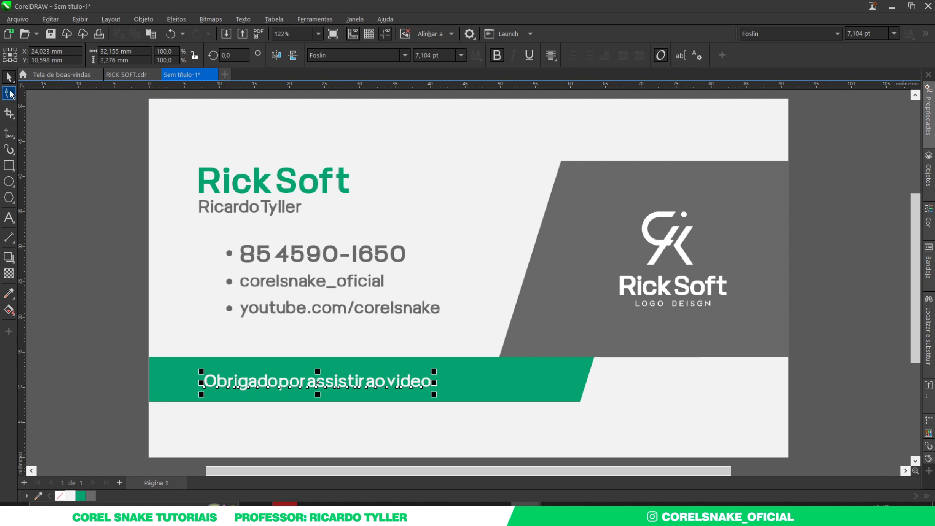
Widen the thank-you text's word spacing and shift it right inside the green bar
click(11, 93)
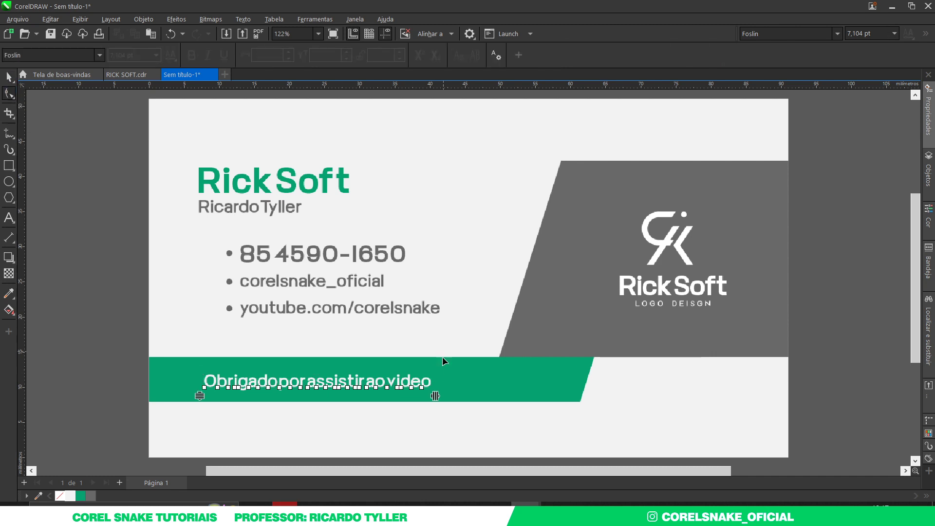
drag(435, 396, 451, 398)
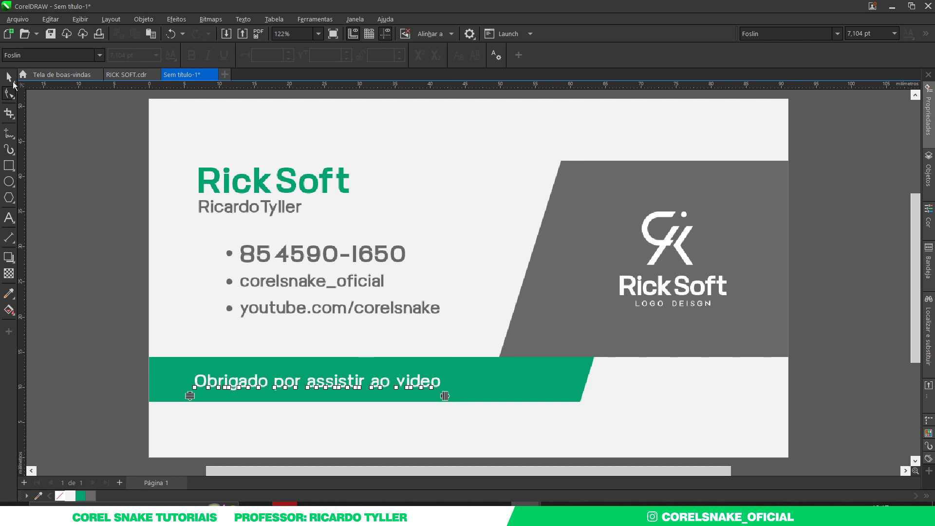
click(11, 81)
drag(422, 383, 457, 386)
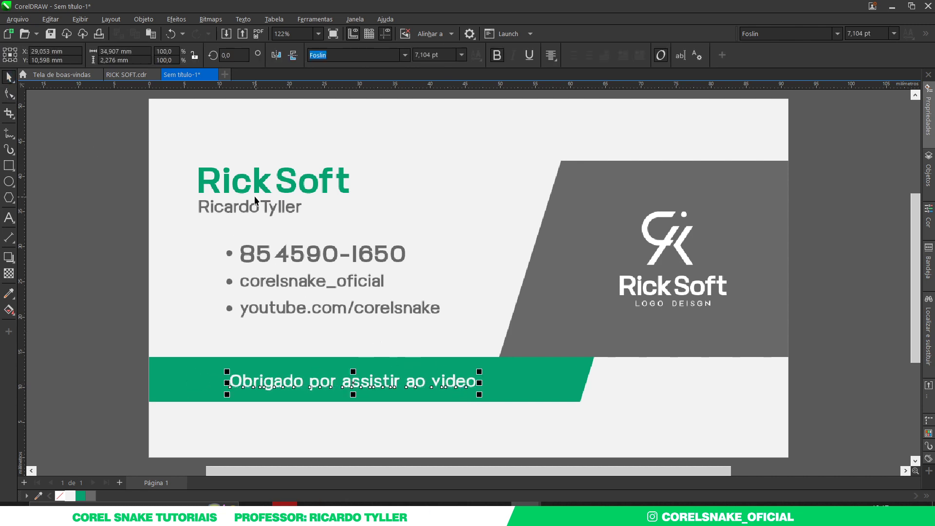
Align the thank-you text with the Rick Soft title and the green bar
shift+click(236, 188)
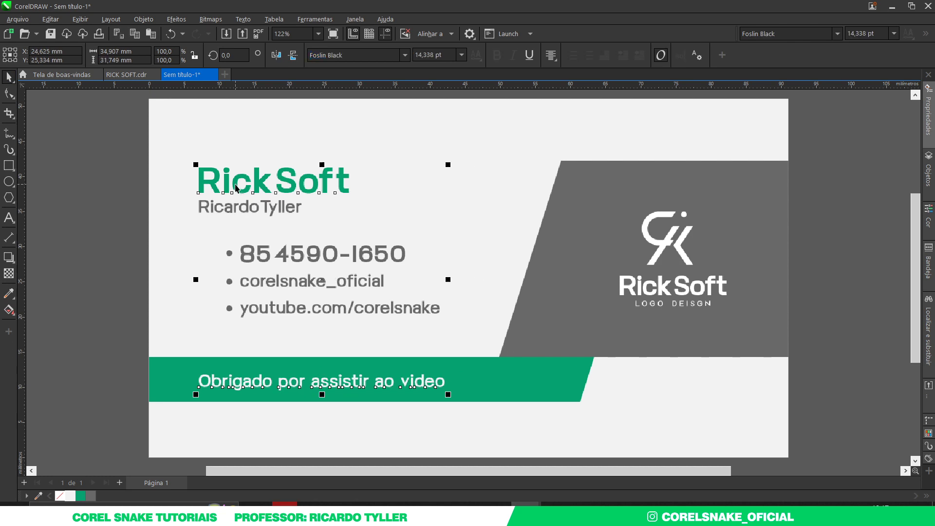
click(108, 254)
scroll(390, 335, down, 3)
scroll(391, 337, up, 4)
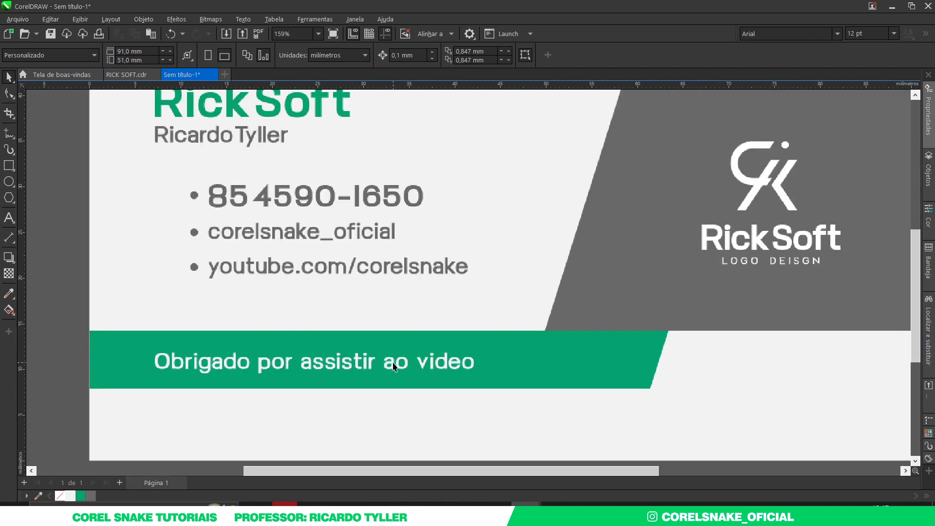
click(365, 367)
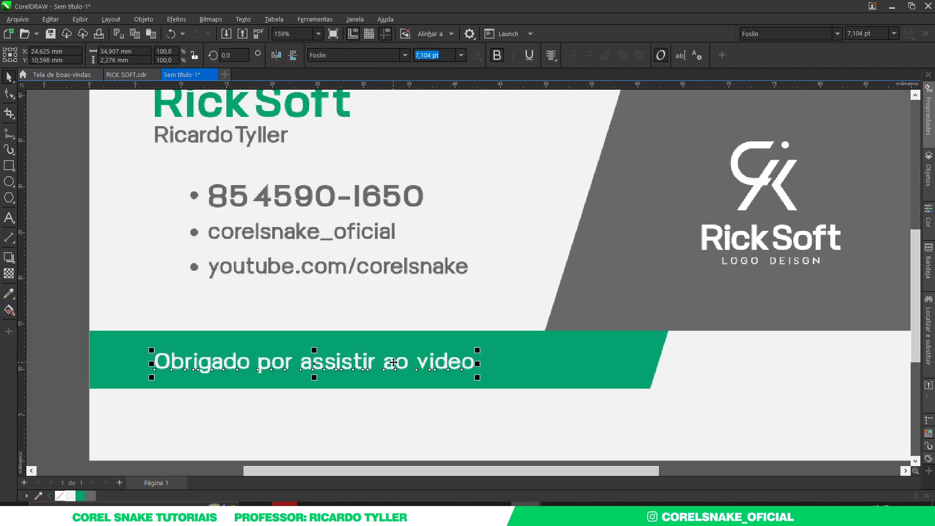
shift+click(525, 368)
scroll(508, 363, down, 4)
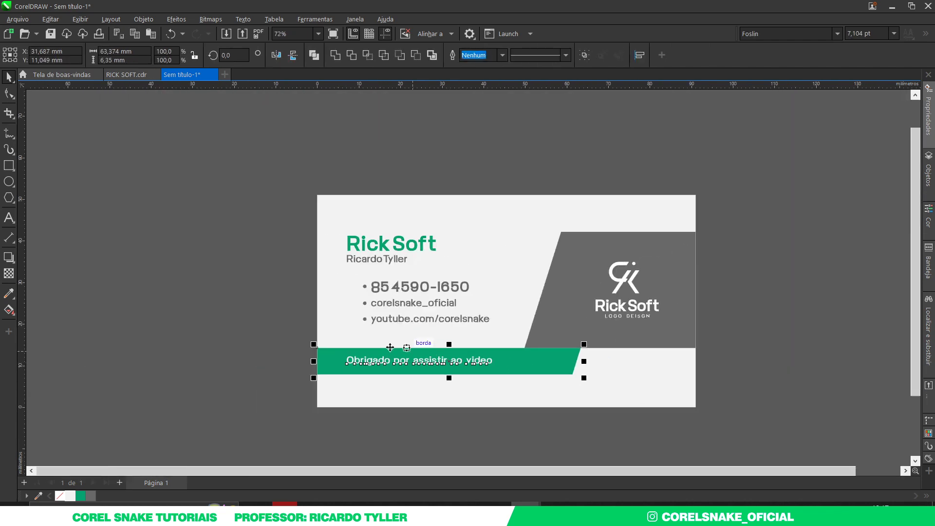
click(238, 322)
scroll(285, 321, up, 2)
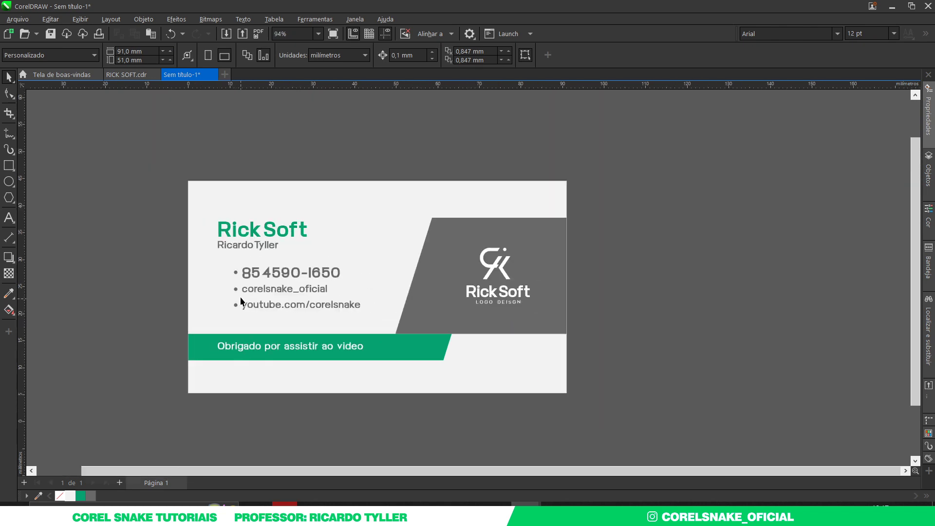
scroll(650, 320, up, 1)
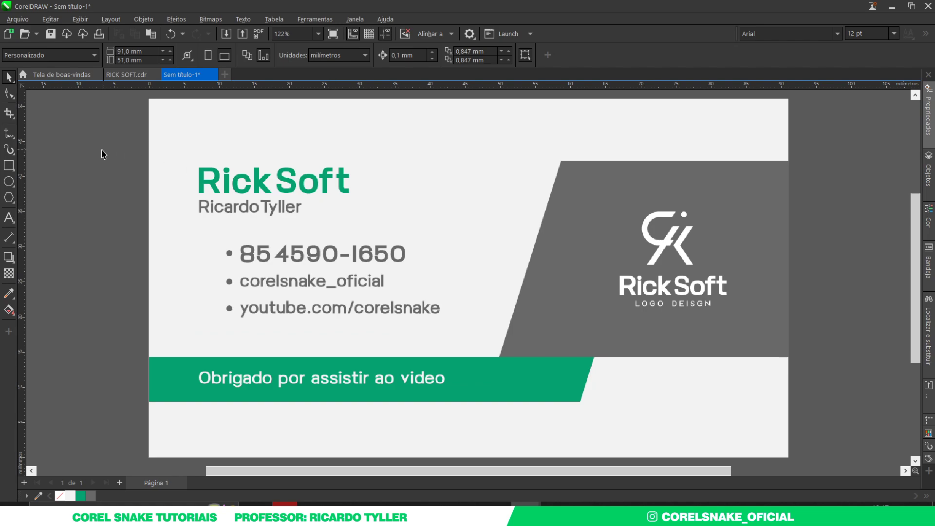
key(Print)
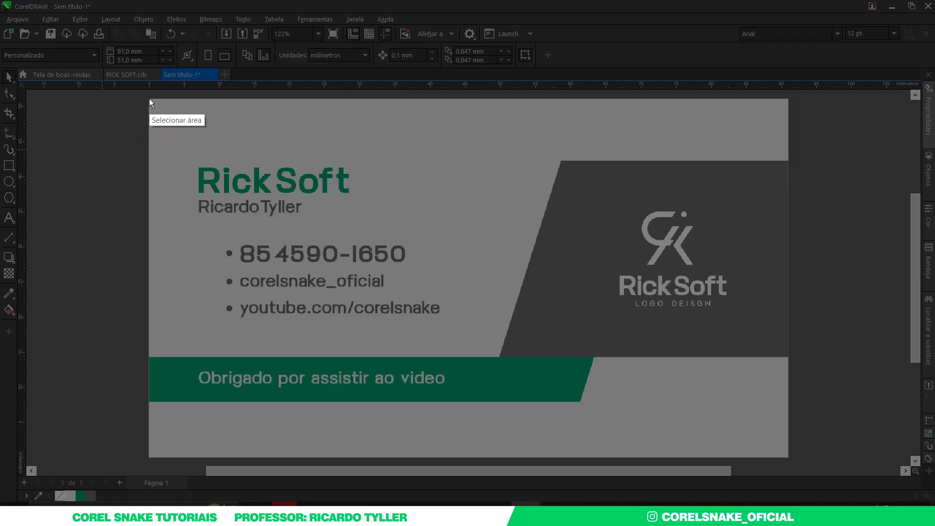
drag(149, 98, 788, 458)
key(ctrl+c)
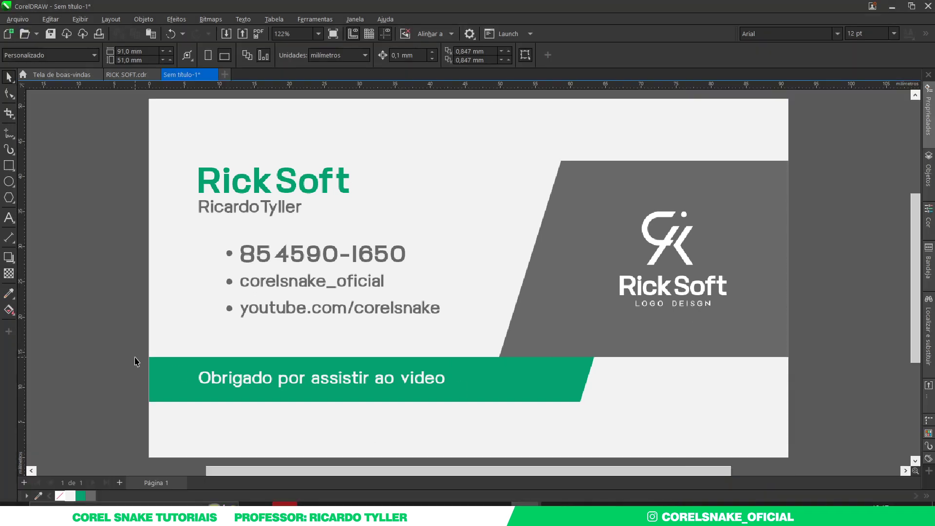
key(Print)
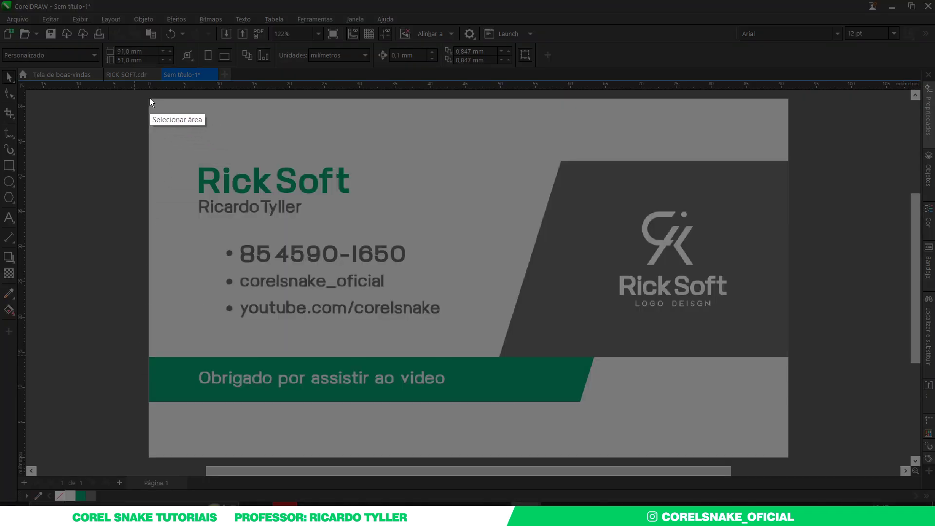
drag(150, 98, 789, 458)
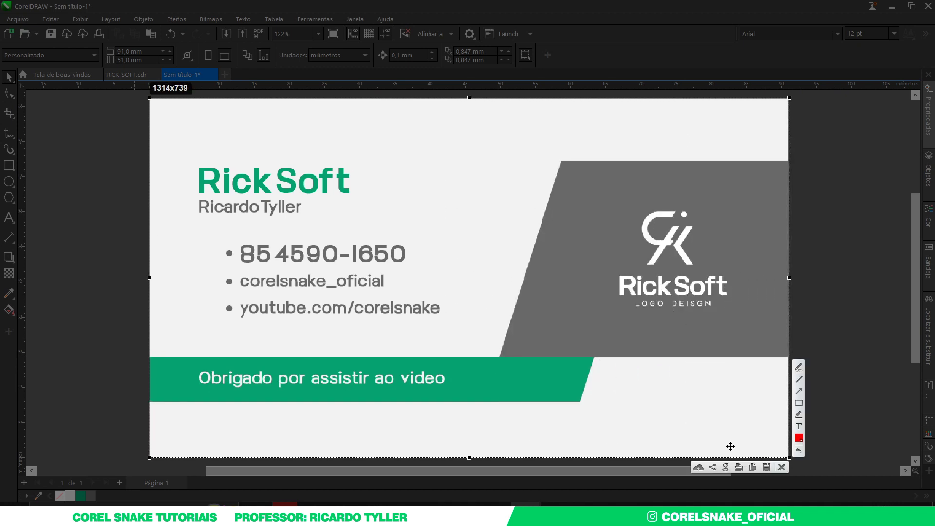
key(ctrl+c)
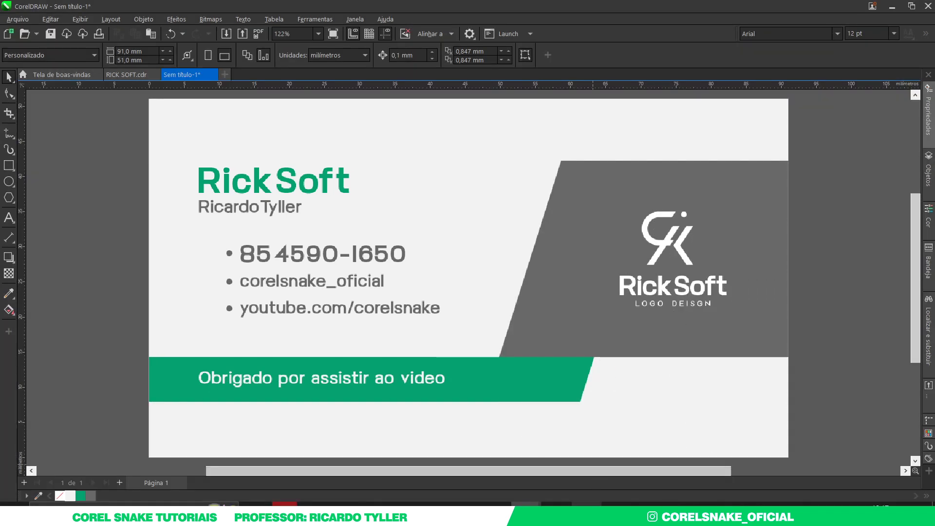
click(587, 436)
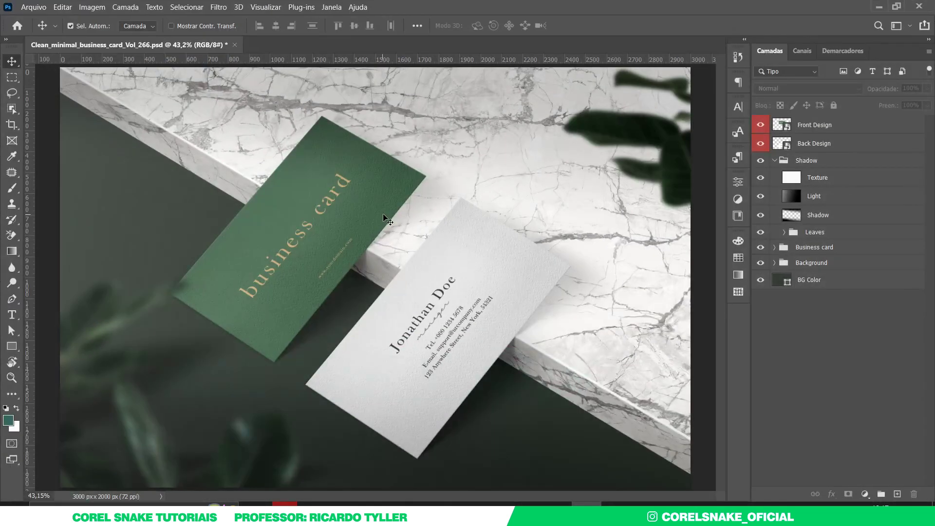
Paste the captured RickSoft card into the Front Design smart object and scale it to fit
double_click(787, 126)
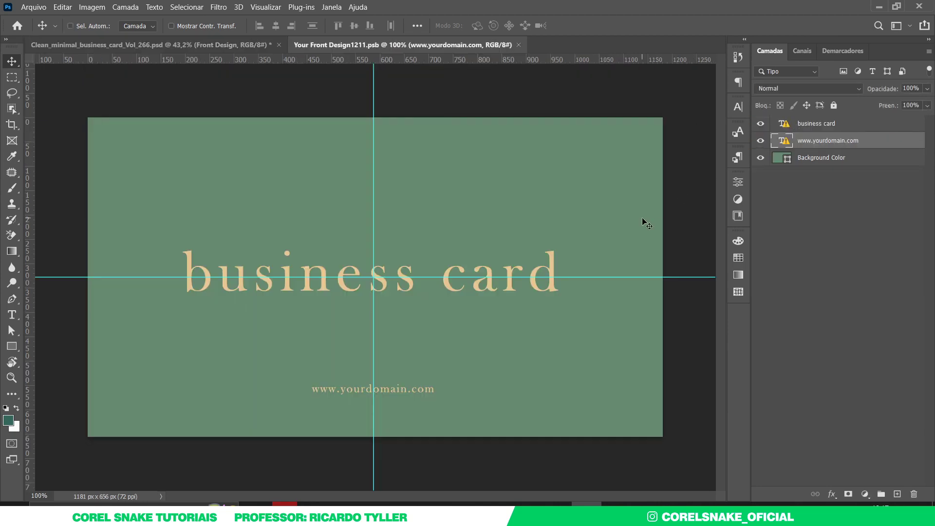
key(ctrl+v)
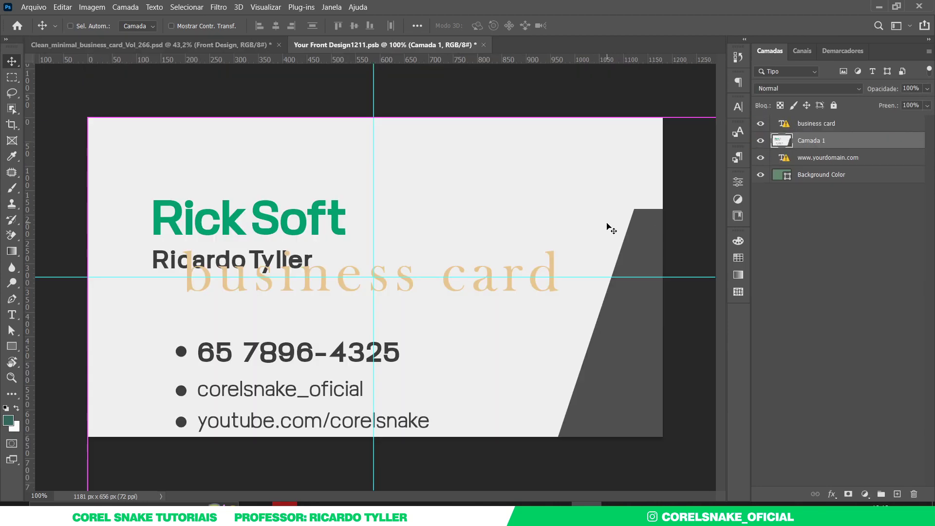
key(t)
key(ctrl+minus)
key(ctrl+minus)
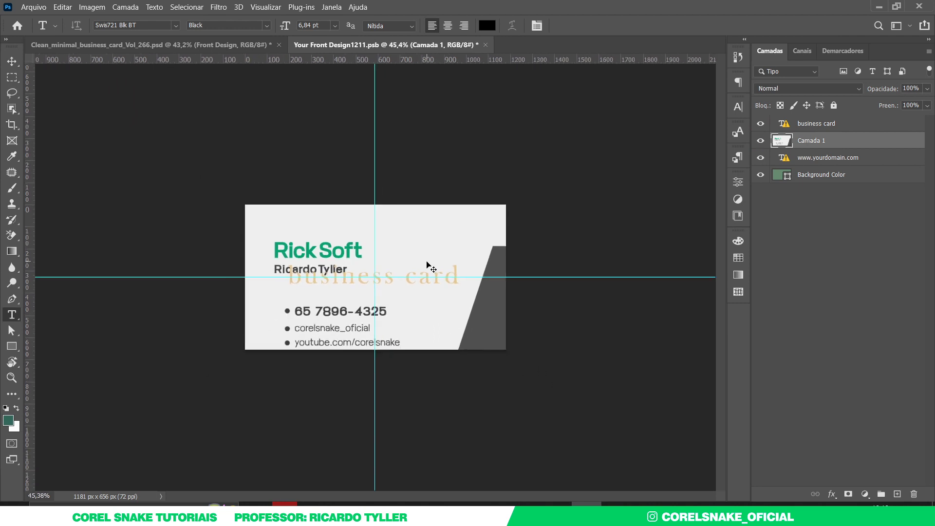
key(ctrl+t)
drag(649, 431, 504, 353)
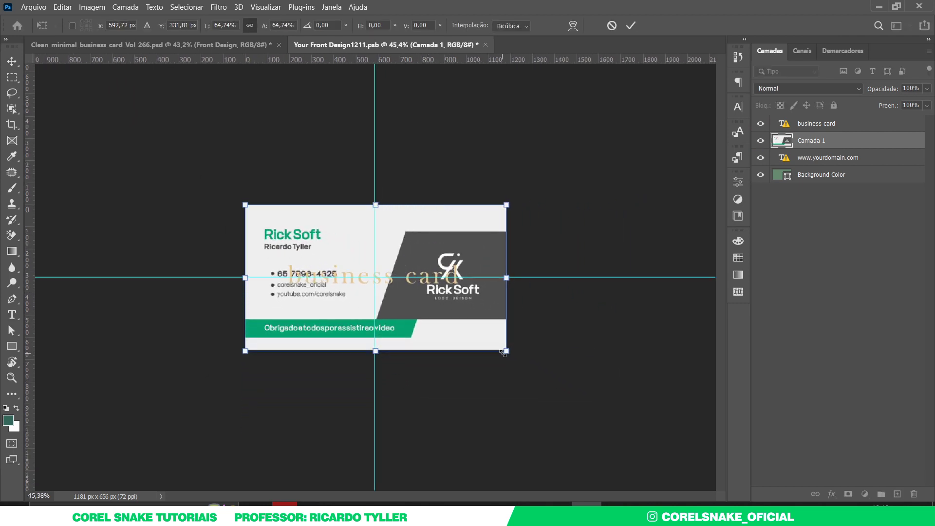
key(Return)
Hide the domain text, business card text and green Background Color layers, then save the design
click(760, 158)
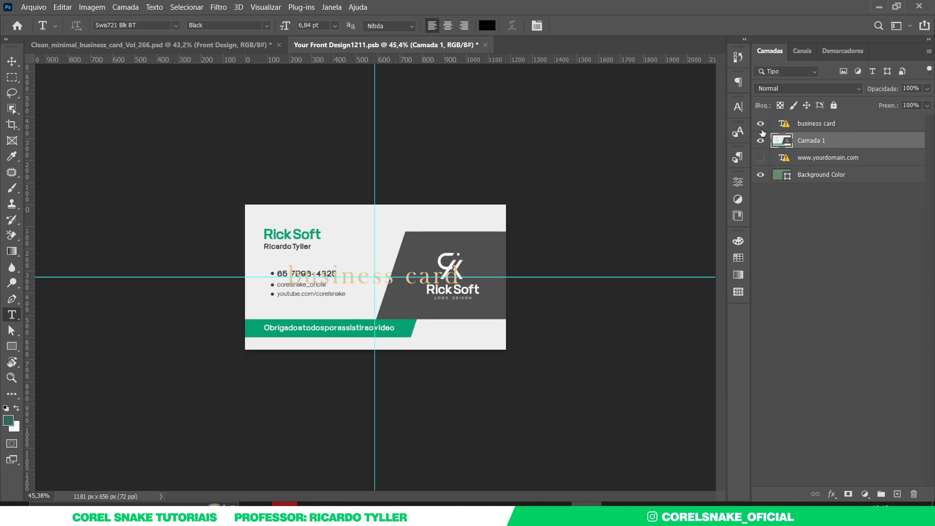
click(760, 124)
click(760, 174)
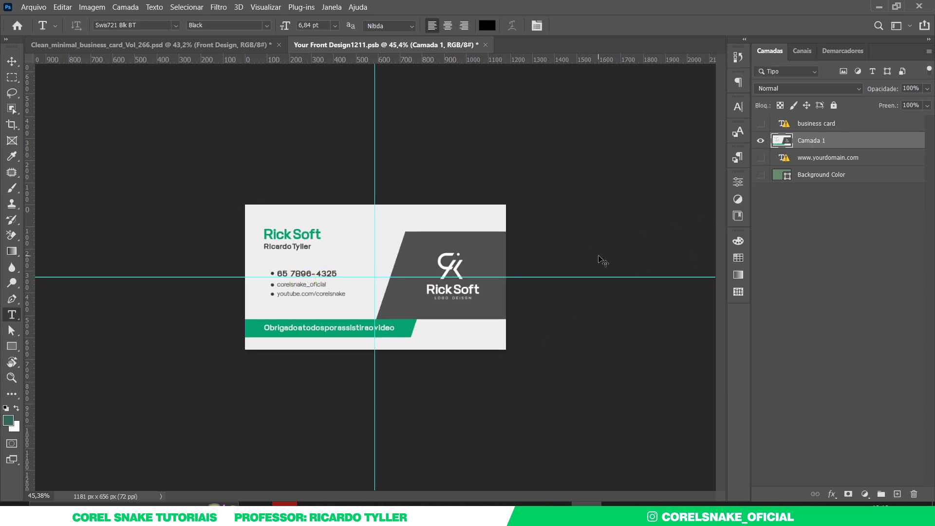
key(ctrl+0)
key(ctrl+s)
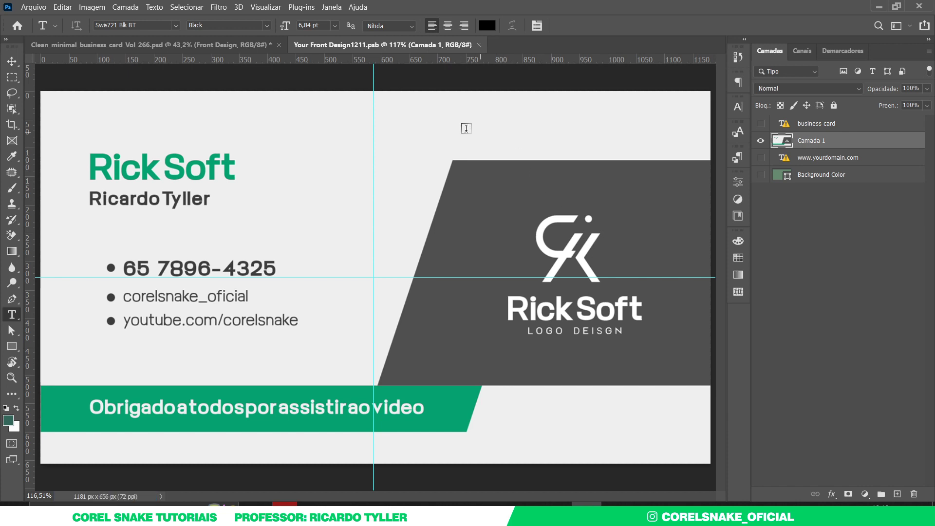
Check the result on the marble mockup, then return to the CorelDRAW card document
click(236, 47)
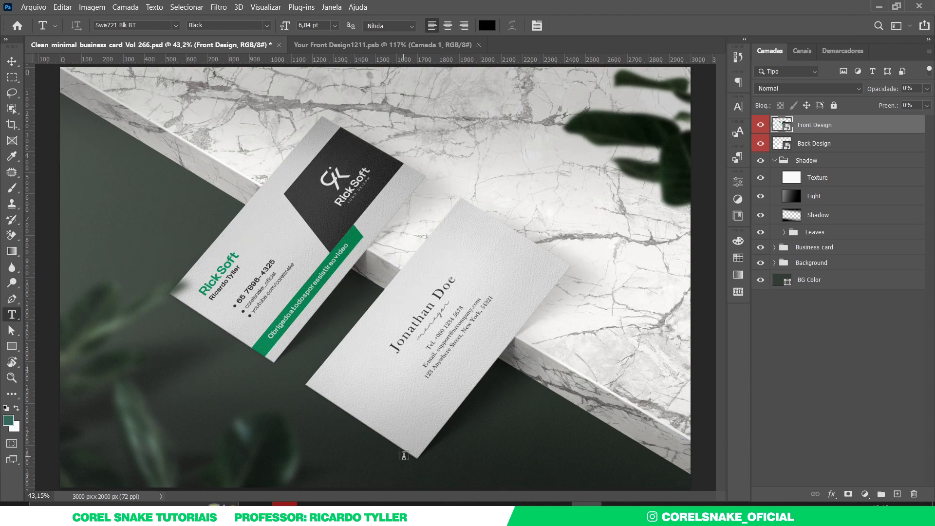
click(366, 48)
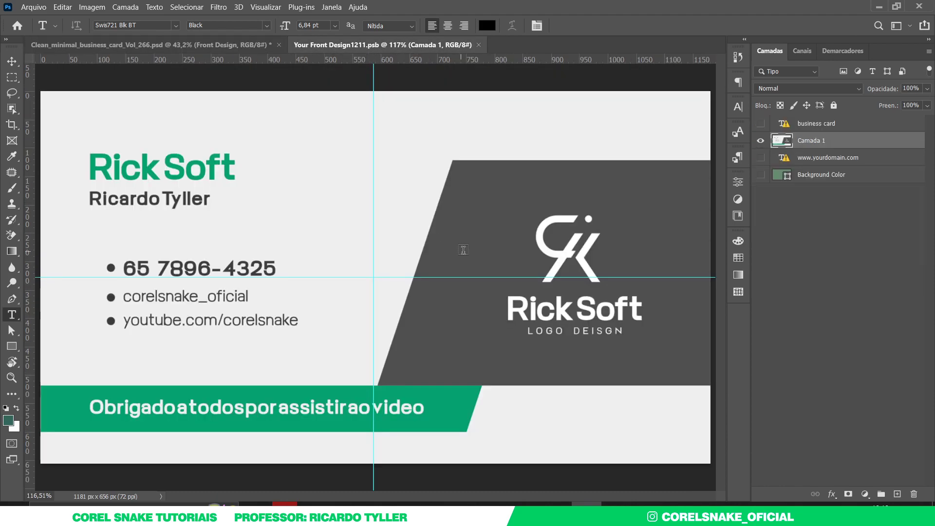
click(13, 62)
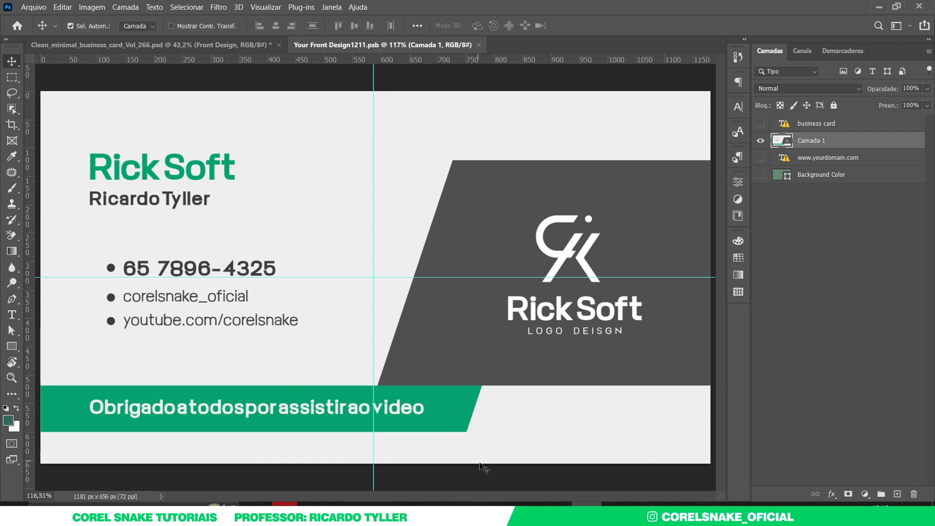
mouse_move(526, 504)
click(587, 481)
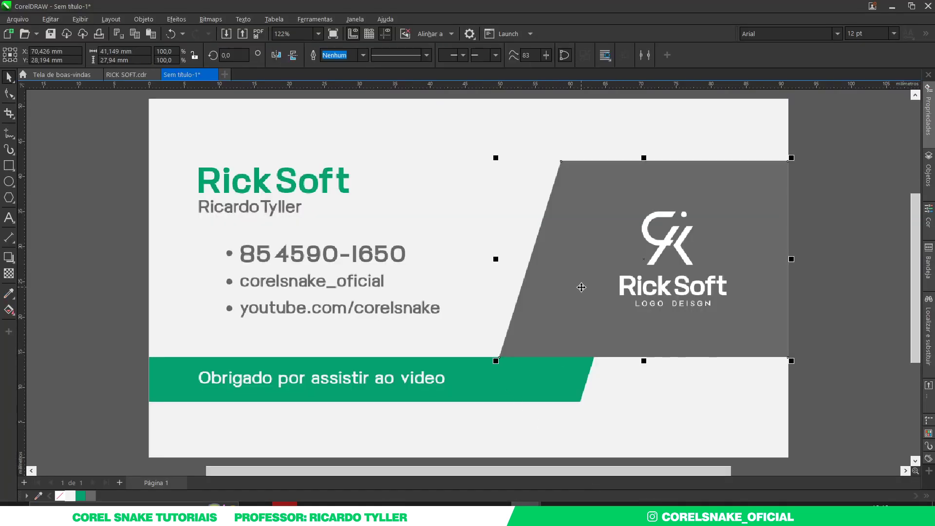
Change the grey panel's fill to #969696 and capture the whole card page again
key(shift+F11)
drag(298, 229, 294, 222)
click(297, 227)
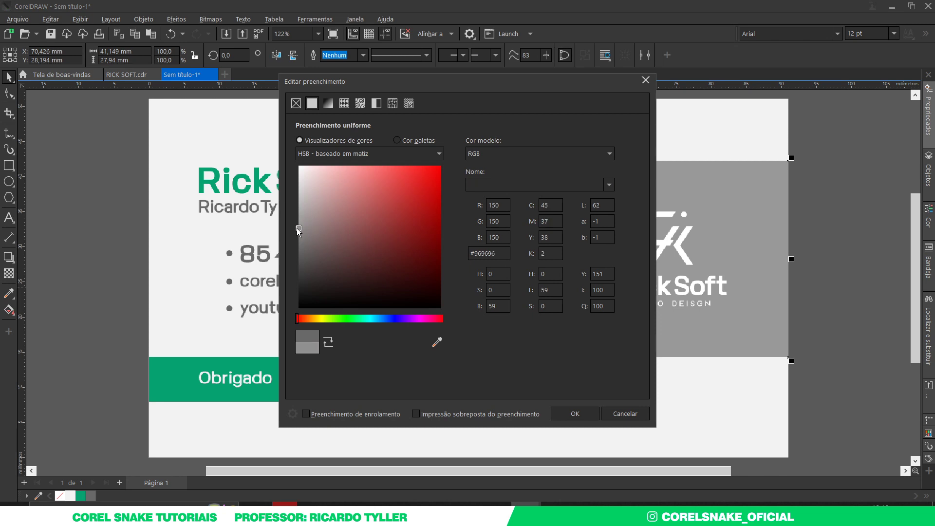
click(575, 414)
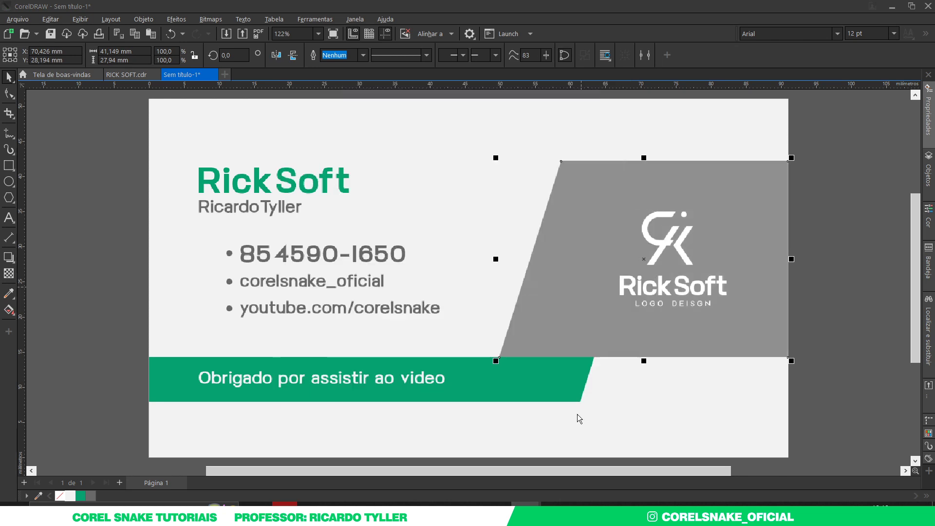
click(852, 288)
key(Print)
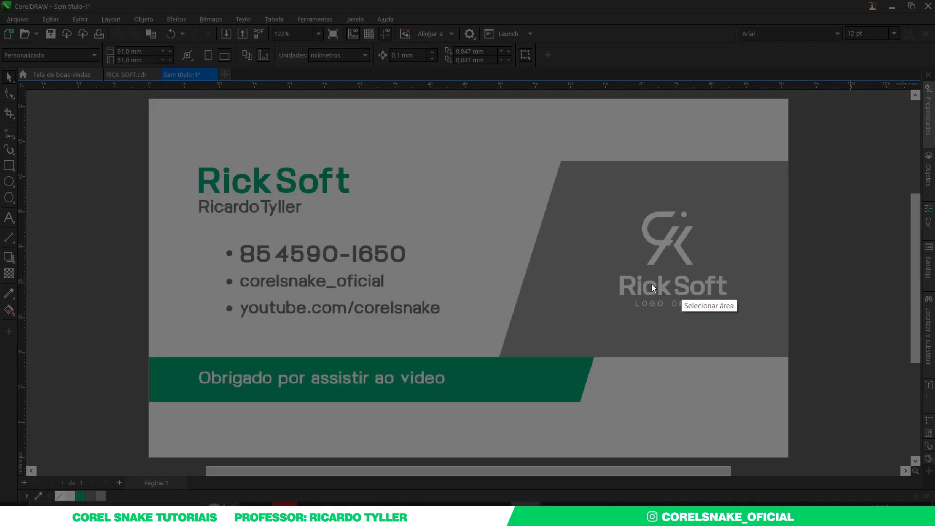
drag(149, 99, 790, 456)
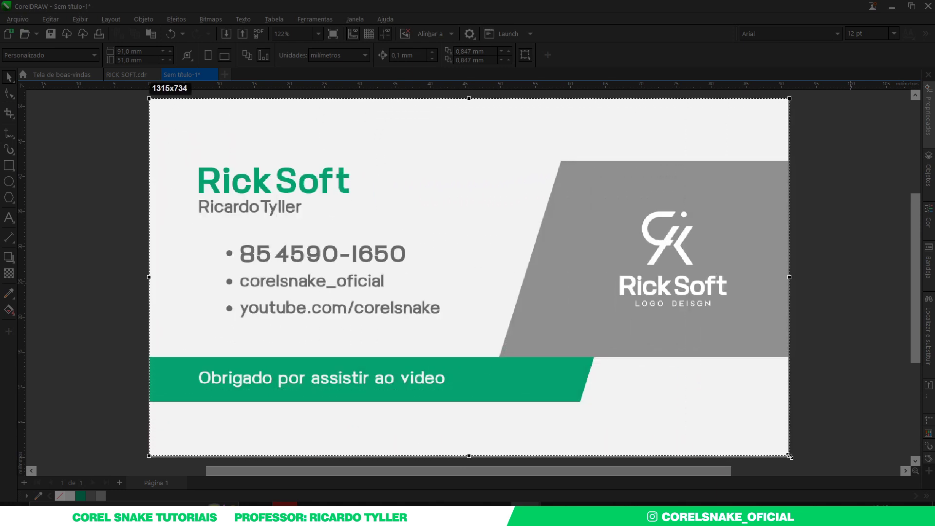
Paste the updated card capture as a new layer scaled to the canvas, then close the front design
key(ctrl+c)
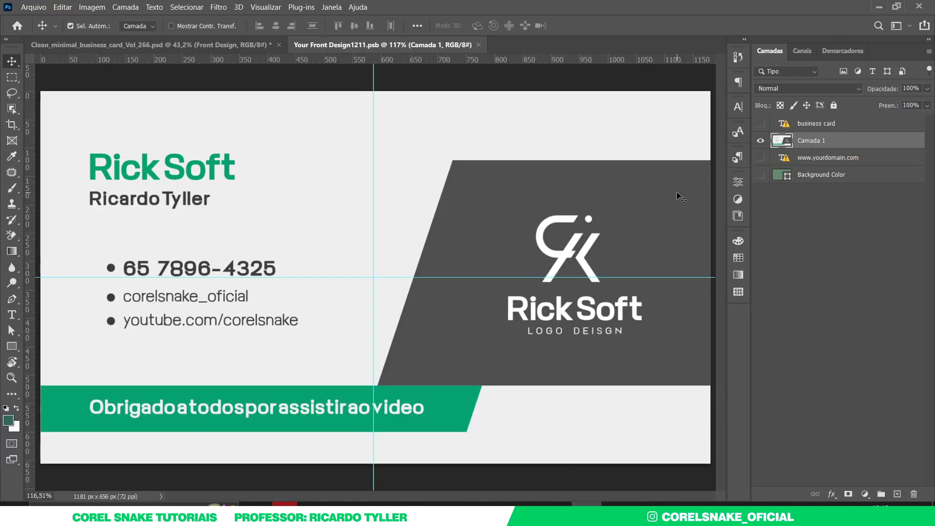
key(ctrl+v)
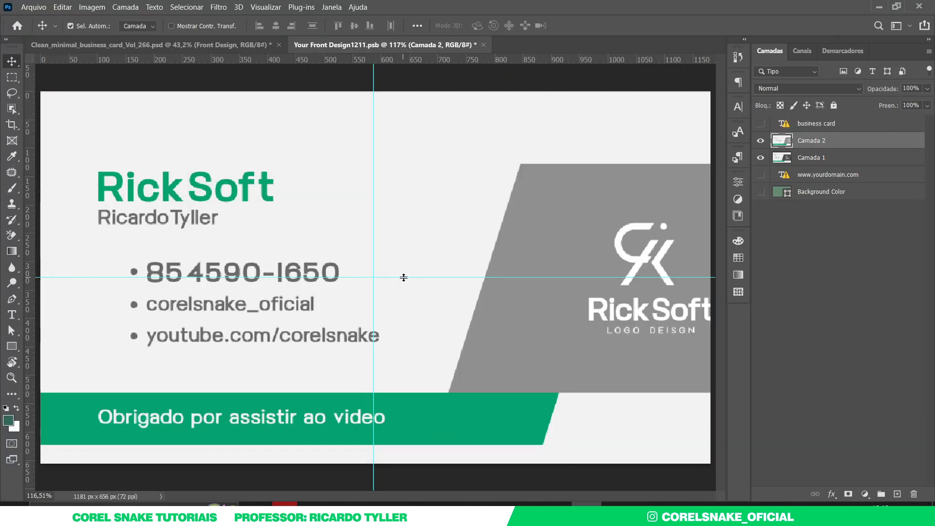
scroll(458, 290, down, 3)
key(ctrl+t)
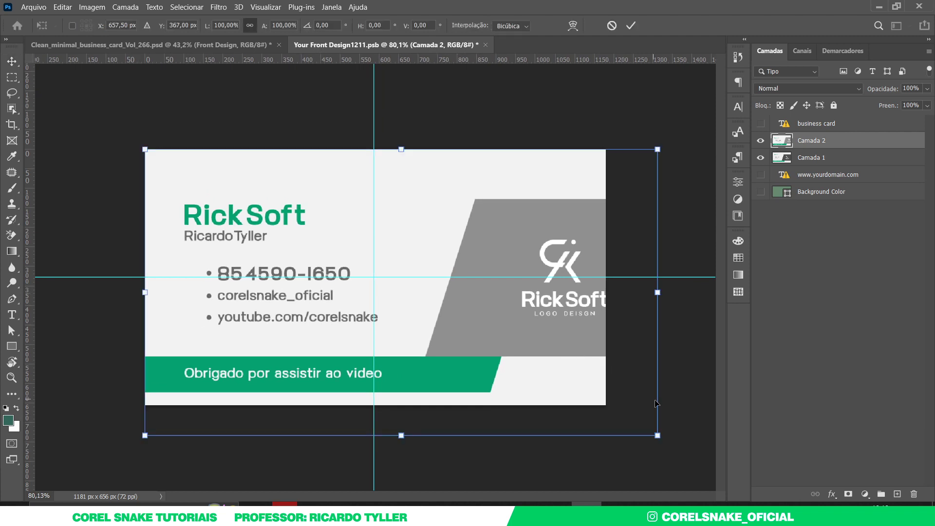
drag(658, 435, 608, 407)
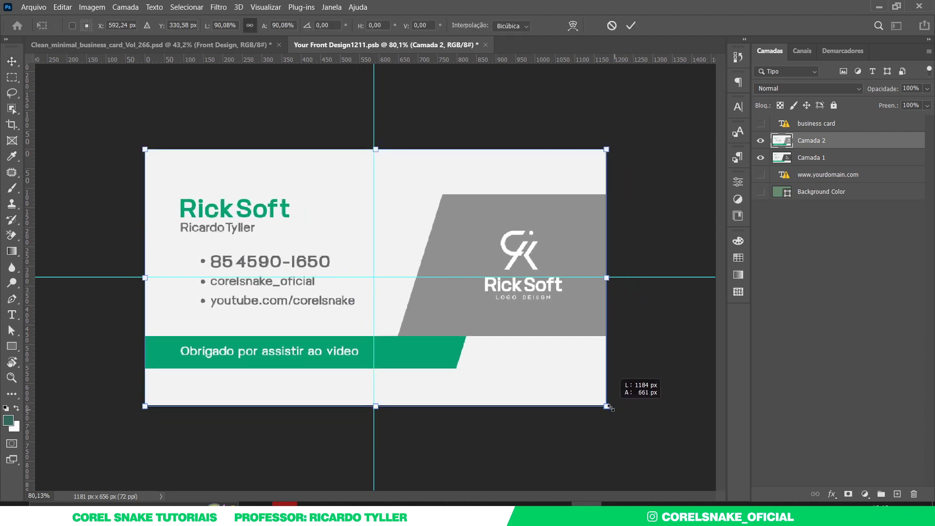
key(Return)
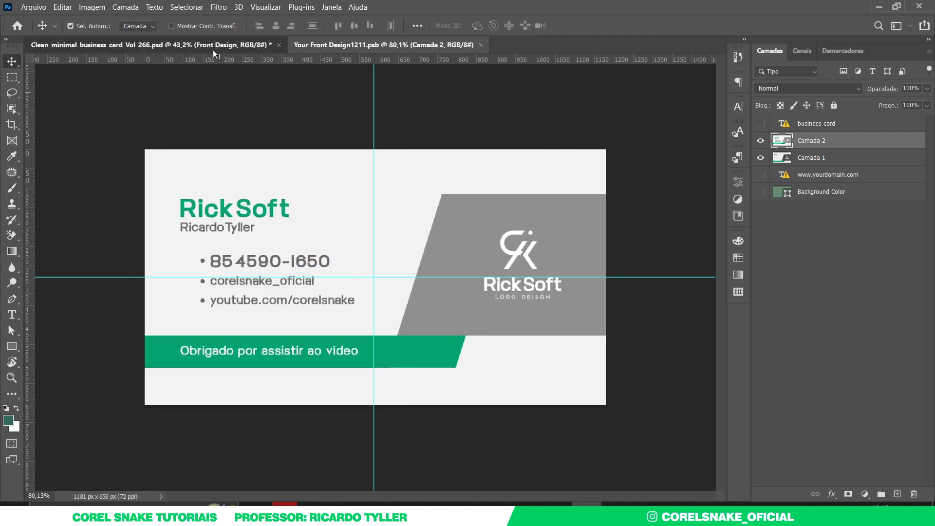
click(213, 48)
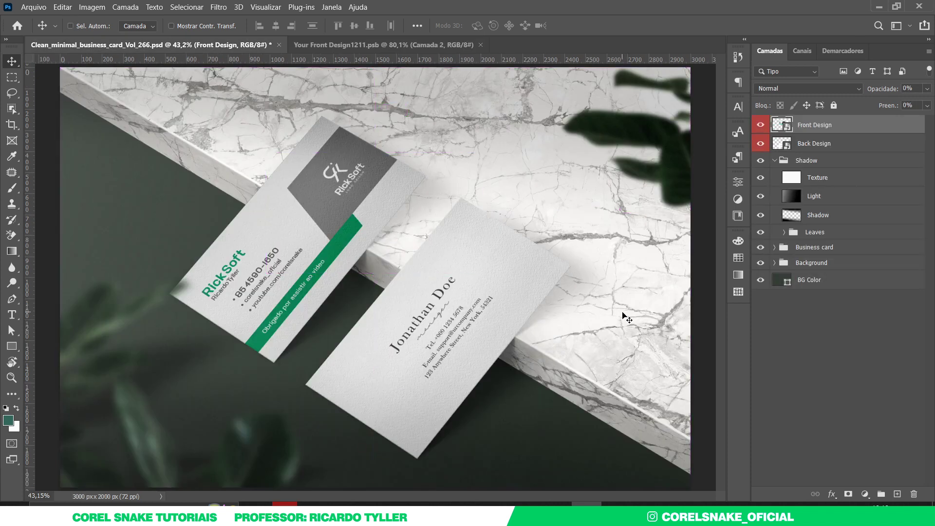
click(480, 45)
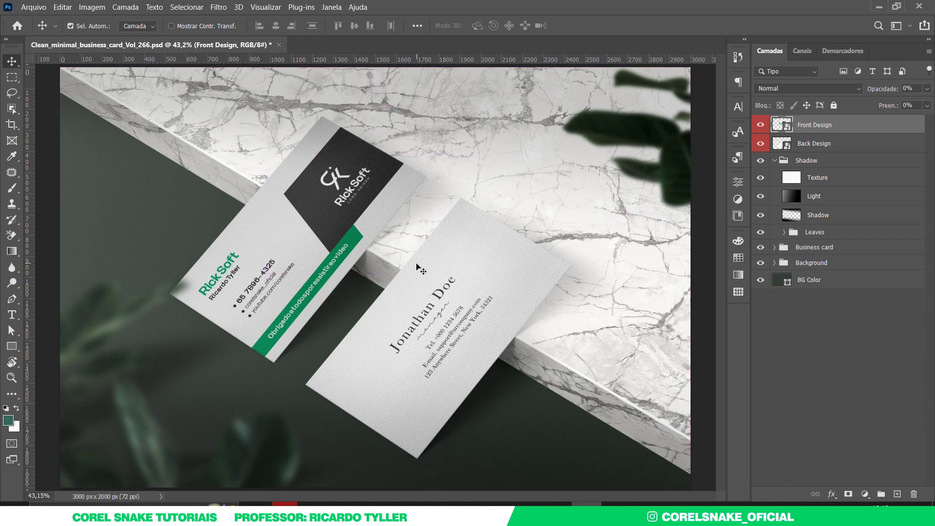